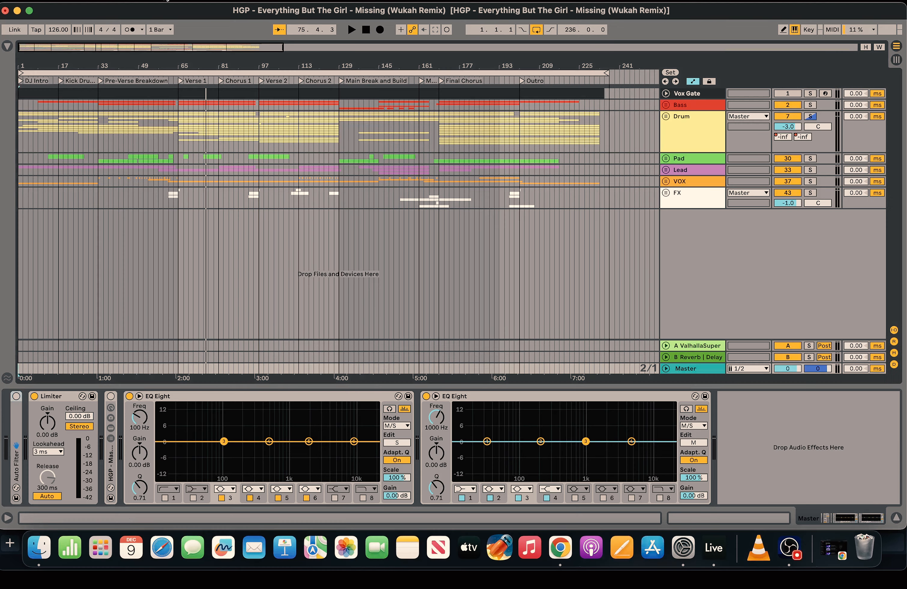
- Unfold the Drum group and play the Kick group from bar 101 in Verse 2
{"action": "left_click", "coordinate": [665, 116]}
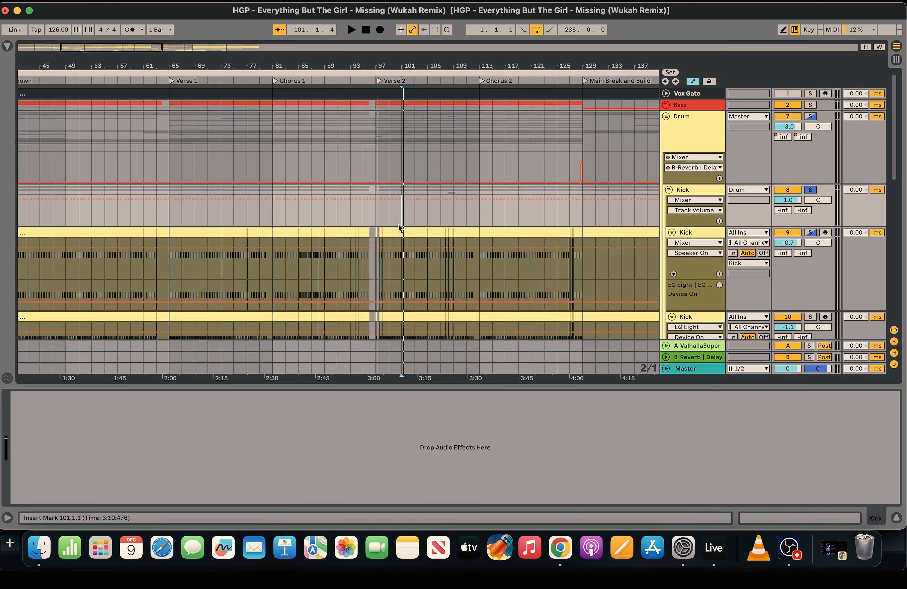
{"action": "left_click", "coordinate": [389, 218]}
{"action": "key", "text": "space"}
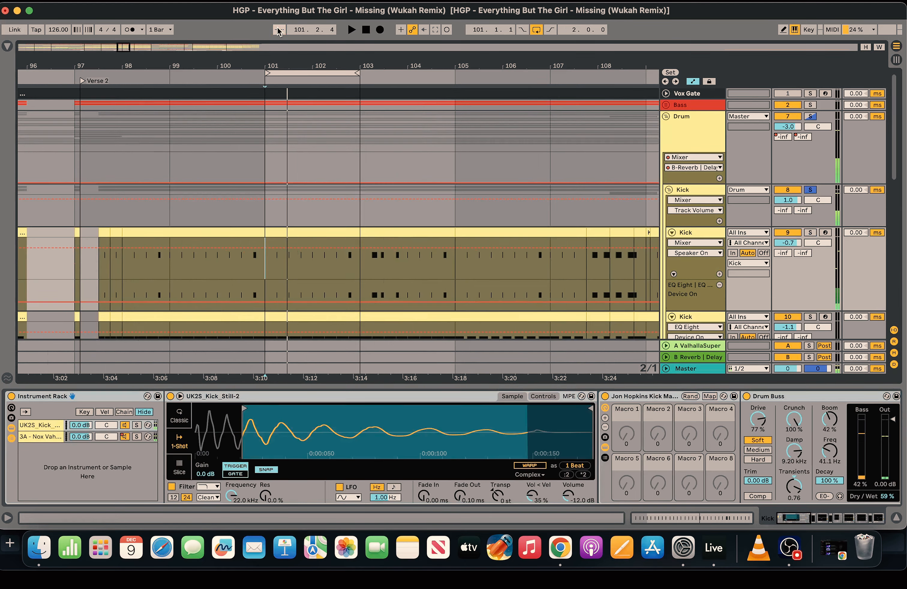
- Solo the BTD Kick 47Hz track and compare its sound with GClip and the Jon Hopkins Kick Maker rack bypassed and enabled
{"action": "scroll", "coordinate": [308, 294], "scroll_direction": "down", "scroll_amount": 3}
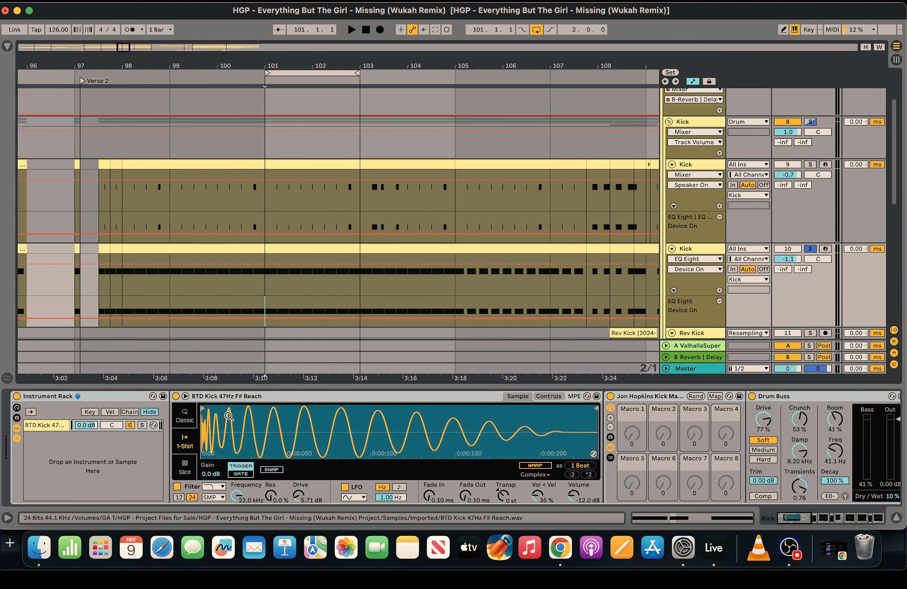
{"action": "key", "text": "space"}
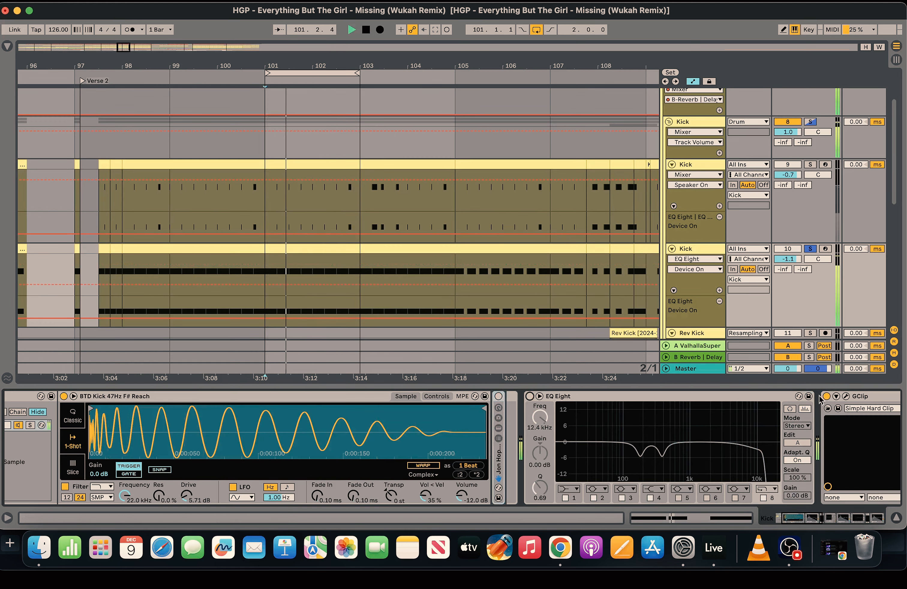
{"action": "left_click", "coordinate": [826, 396]}
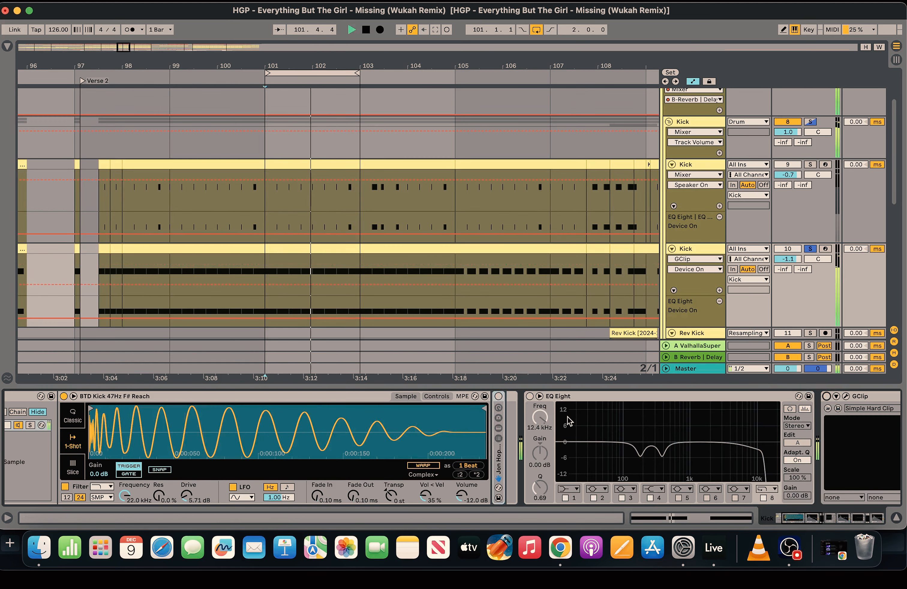
{"action": "double_click", "coordinate": [497, 454]}
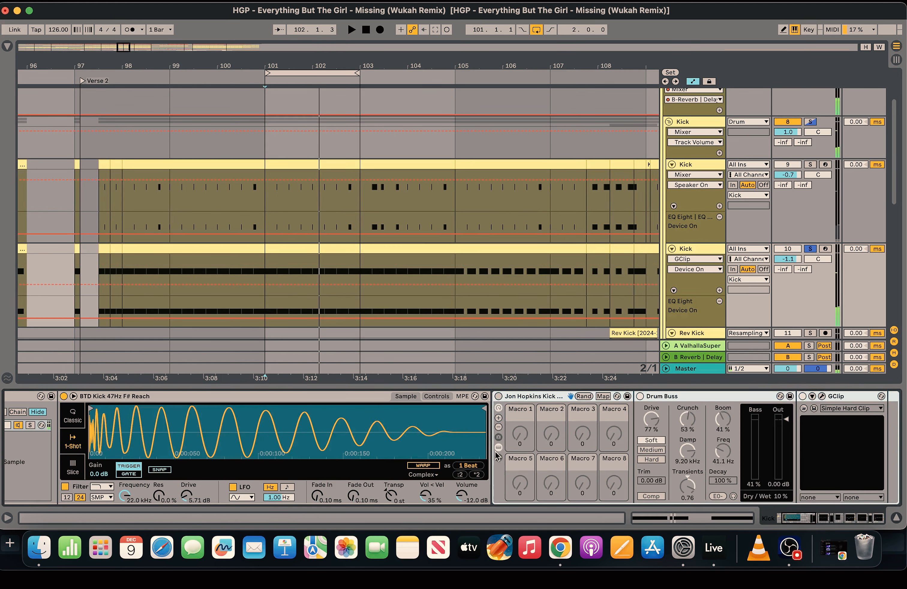
{"action": "left_click", "coordinate": [498, 396]}
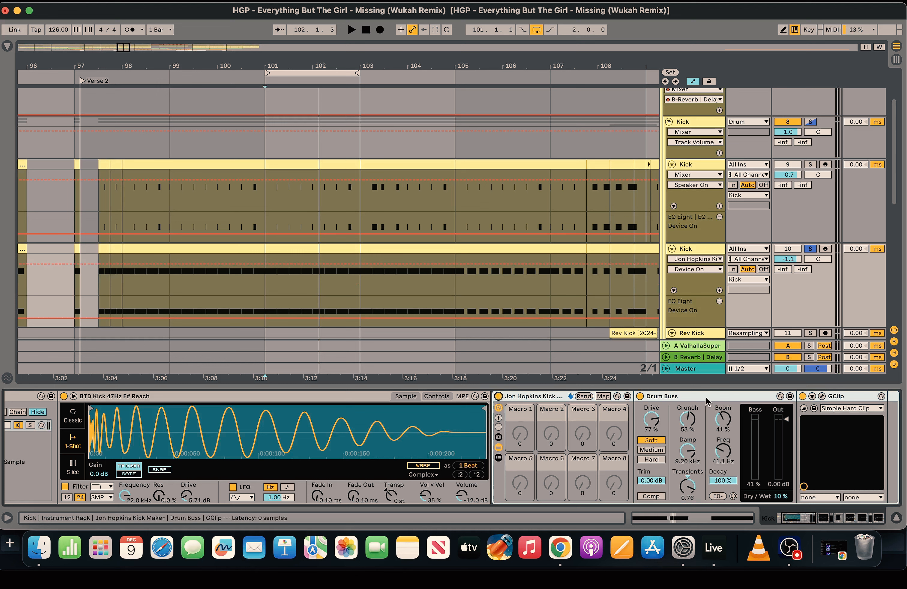
{"action": "key", "text": "space"}
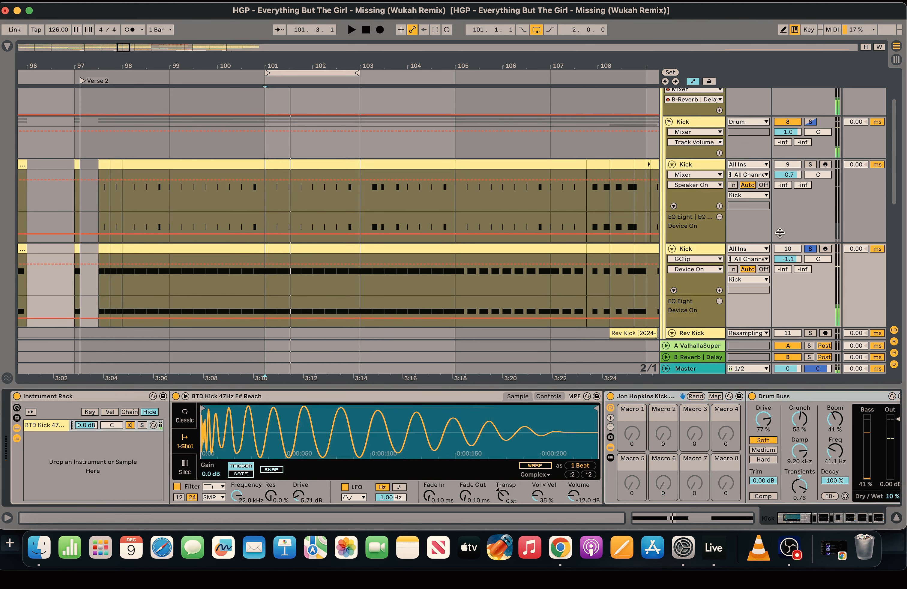
- Solo the upper Kick track, number 9, and play it from bar 101
{"action": "left_click", "coordinate": [809, 164]}
{"action": "left_click", "coordinate": [286, 196]}
{"action": "key", "text": "space"}
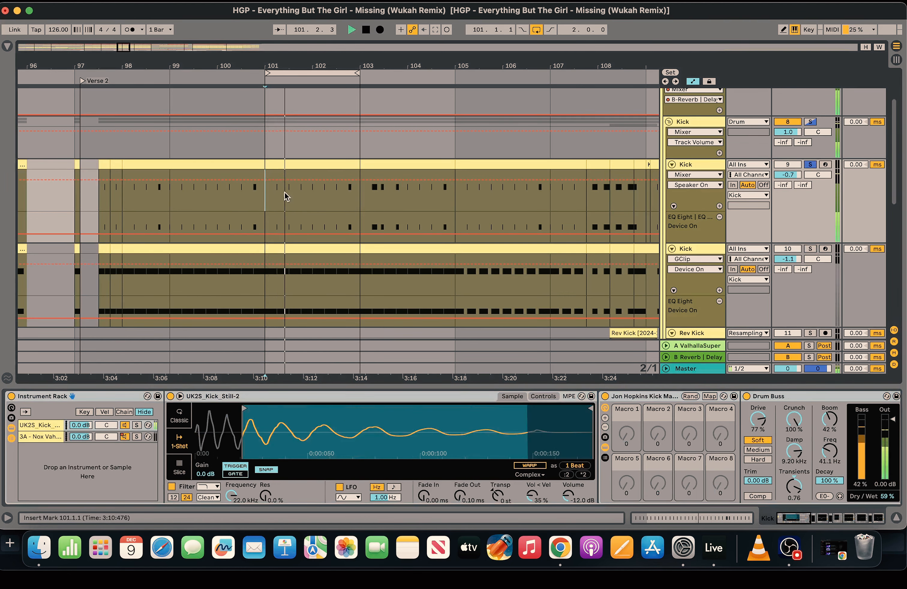
- Solo the UK2S_Kick chain in the upper Kick track's Instrument Rack and audition it alone
{"action": "key", "text": "space"}
{"action": "left_click", "coordinate": [136, 425]}
{"action": "key", "text": "space"}
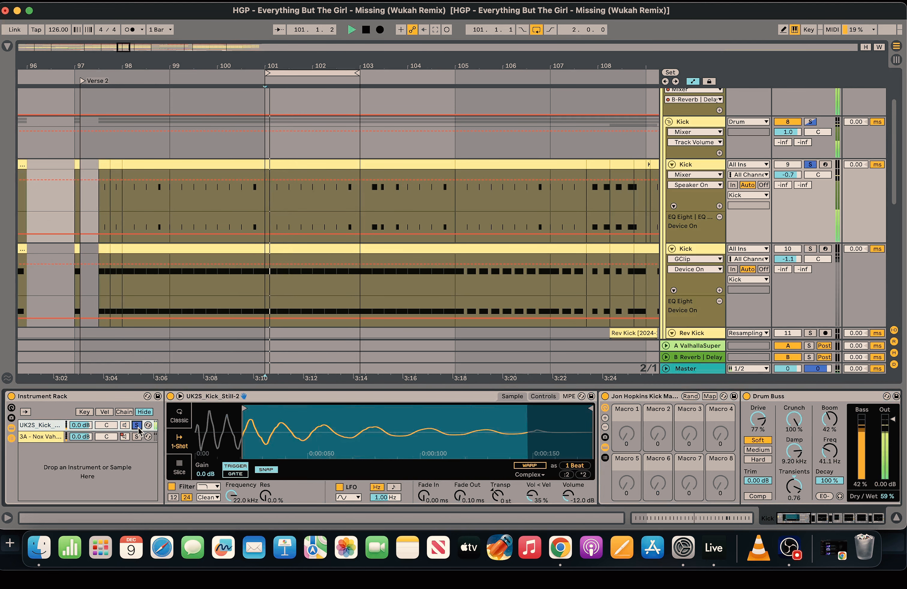
{"action": "key", "text": "space"}
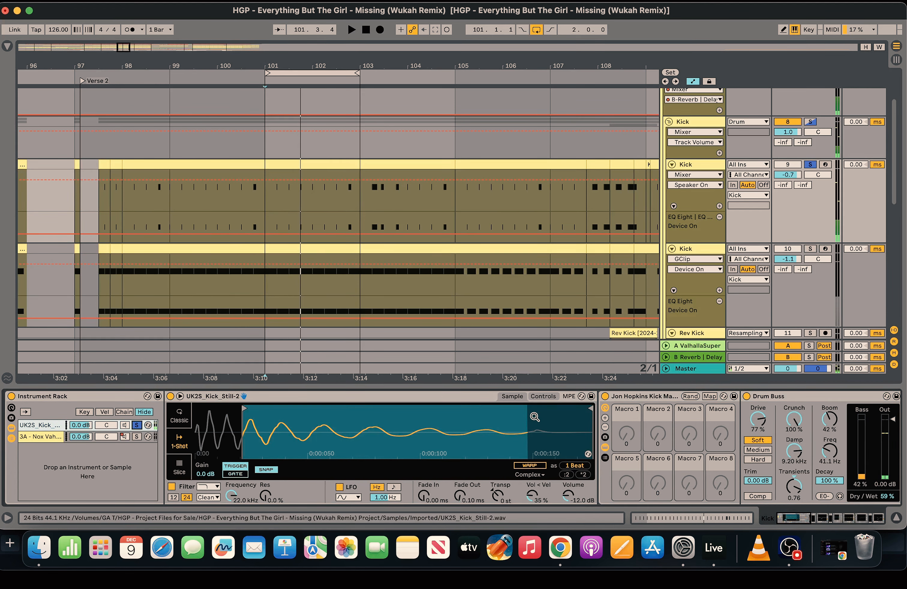
- Compare the UK2S_Kick layer with the Jon Hopkins Kick Maker rack bypassed and re-enabled, and look over the device chain
{"action": "left_click", "coordinate": [605, 397]}
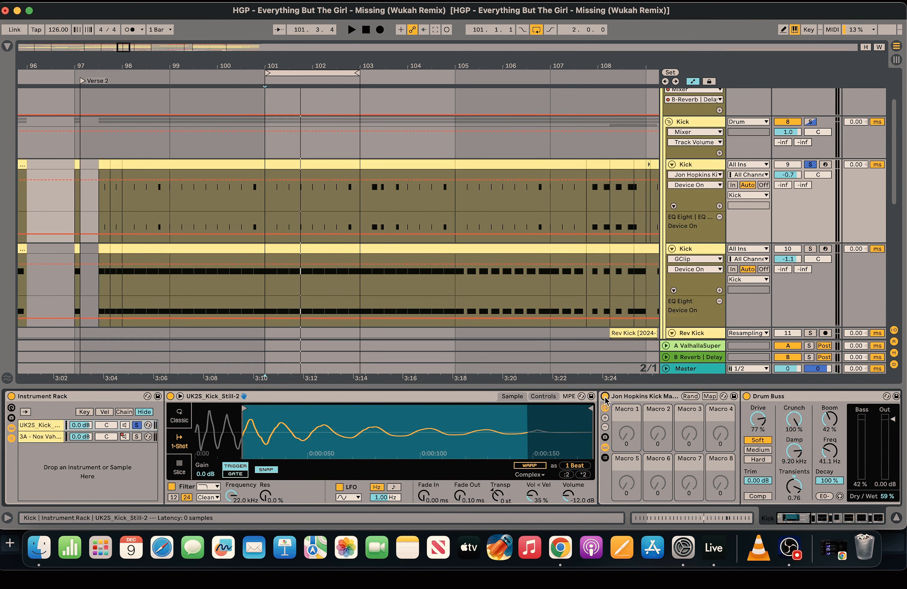
{"action": "left_click", "coordinate": [605, 397]}
{"action": "key", "text": "space"}
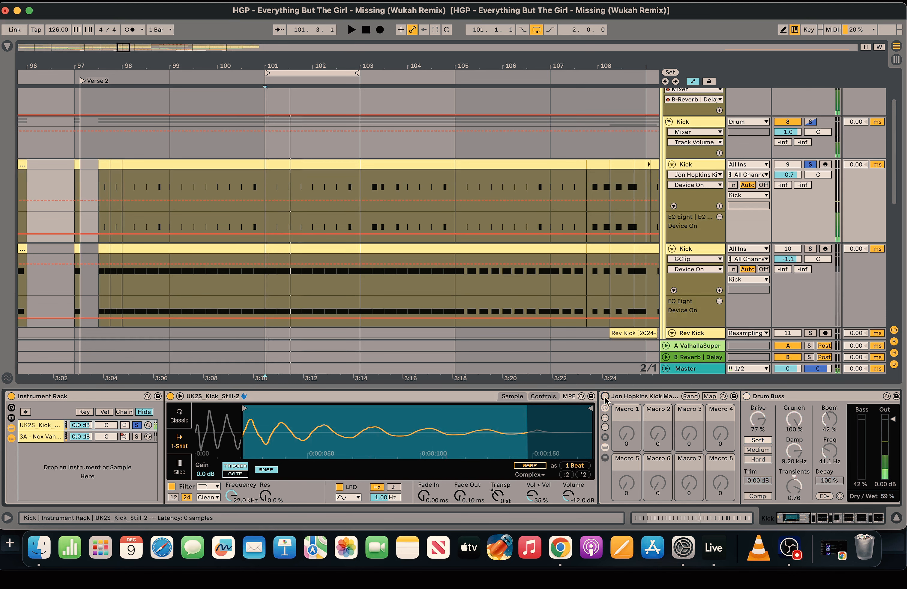
{"action": "left_click", "coordinate": [605, 397]}
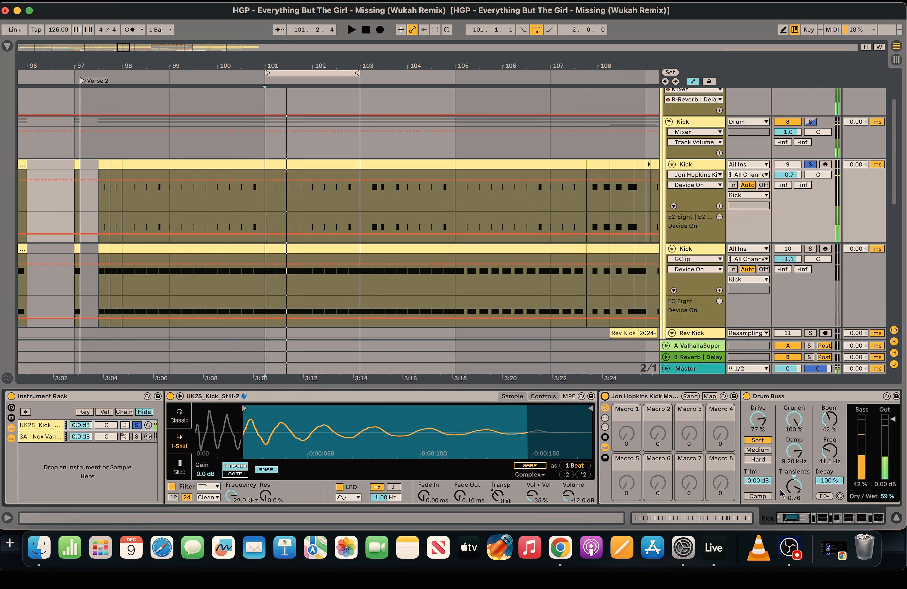
{"action": "left_click_drag", "start_coordinate": [793, 523], "coordinate": [588, 517]}
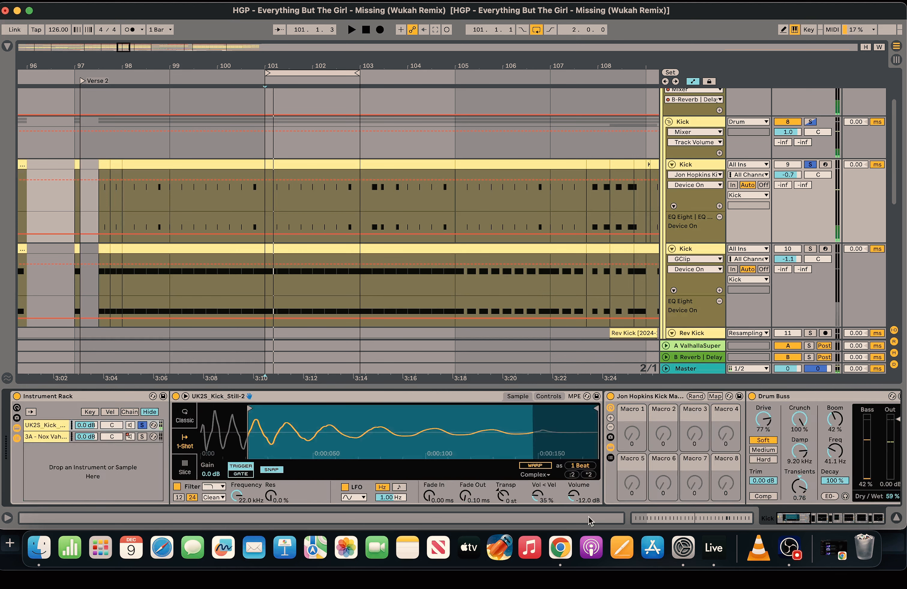
- Solo the 3A - Nox Vahn chain to inspect its sample slice, and replay the Kick group with both layers
{"action": "left_click", "coordinate": [142, 436]}
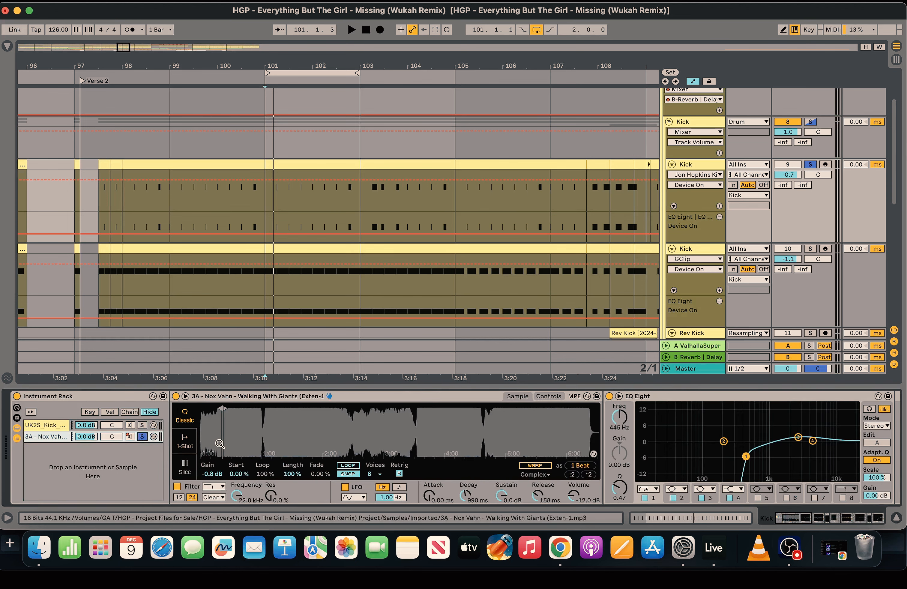
{"action": "scroll", "coordinate": [220, 444], "scroll_direction": "up", "scroll_amount": 10}
{"action": "scroll", "coordinate": [288, 436], "scroll_direction": "up", "scroll_amount": 4}
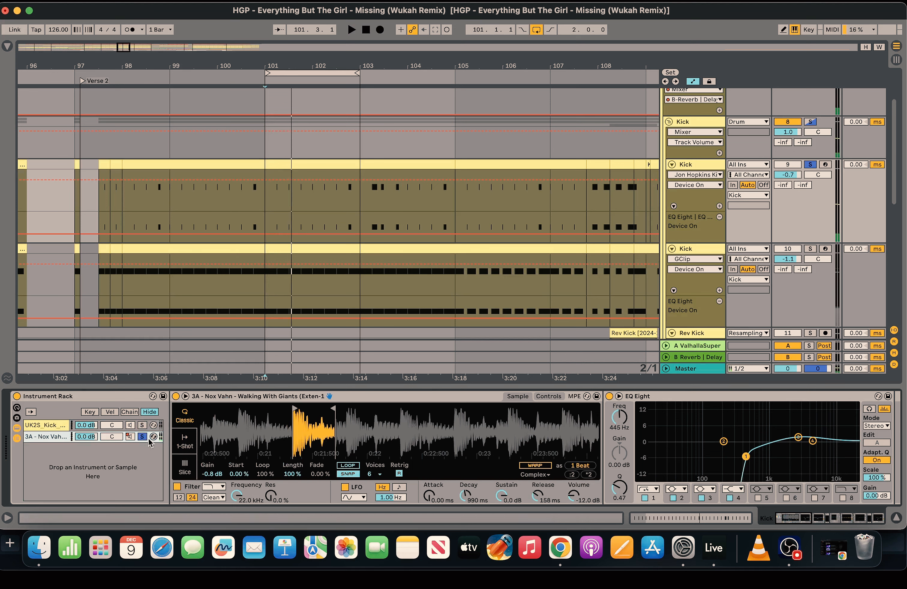
{"action": "key", "text": "space"}
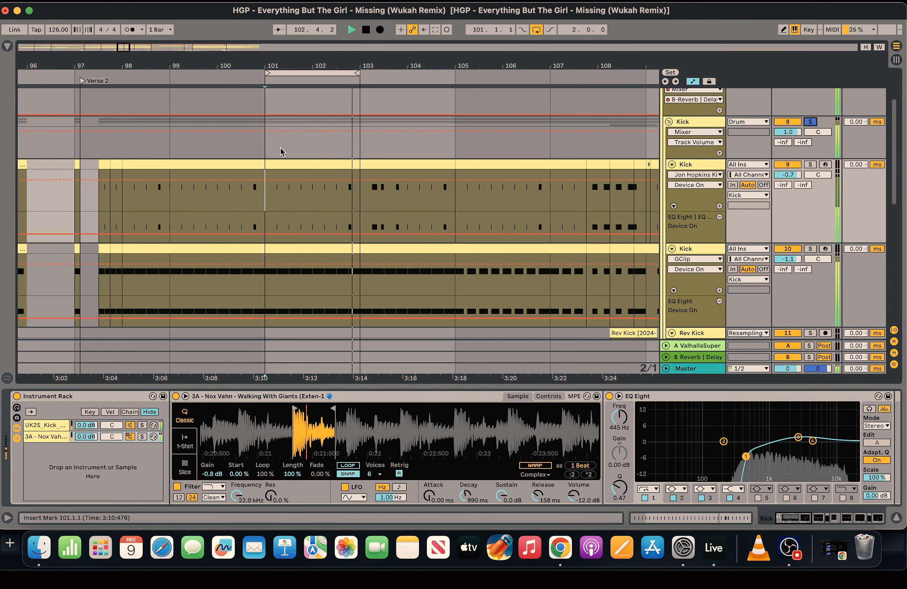
{"action": "key", "text": "space"}
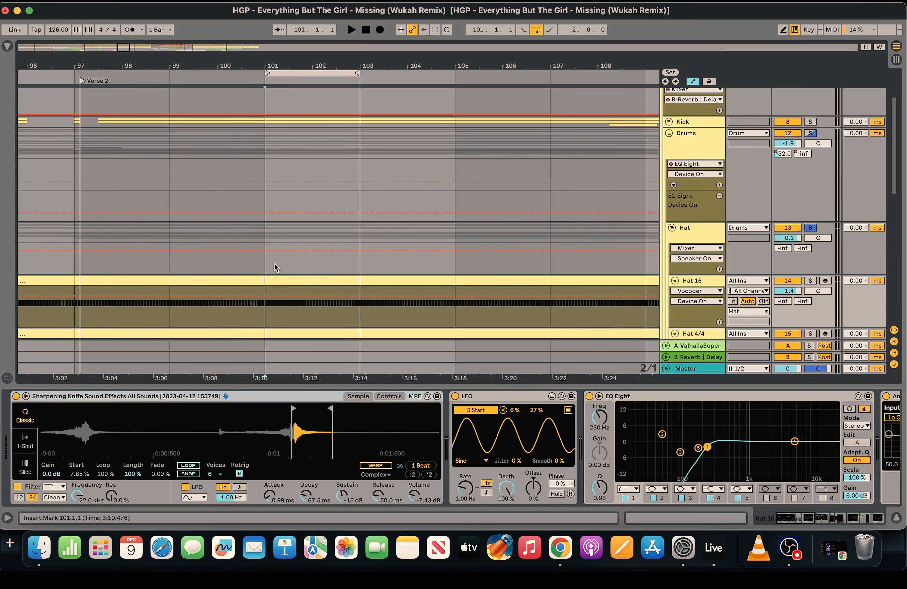
- Play the Hat group from bar 101, and solo the Hat 16 track to audition its Sharpening Knife sample
{"action": "left_click", "coordinate": [274, 263]}
{"action": "key", "text": "space"}
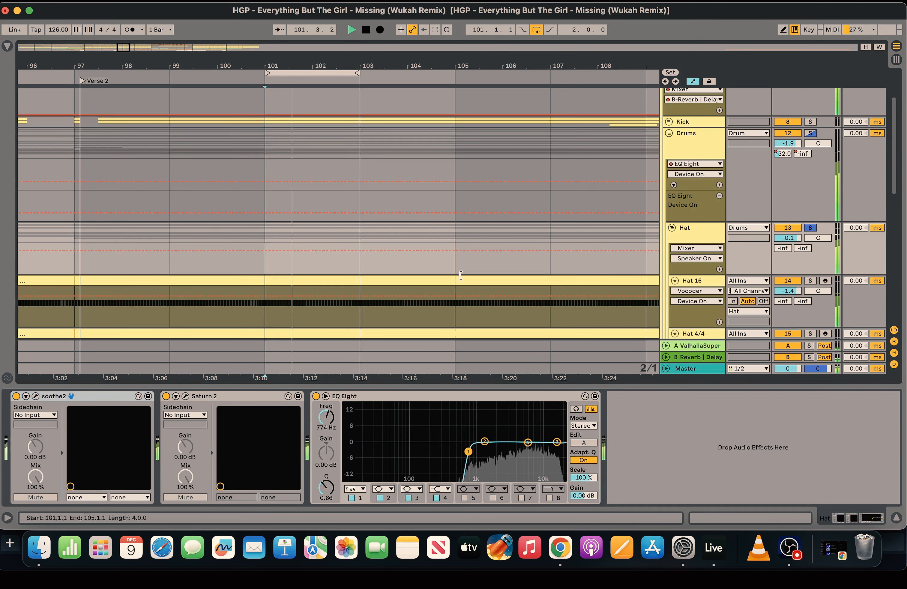
{"action": "left_click", "coordinate": [809, 280]}
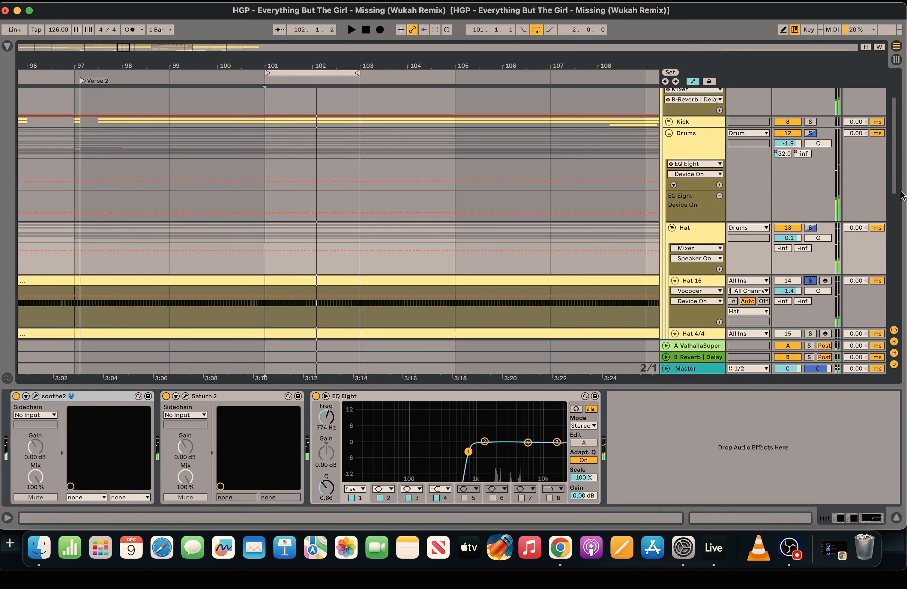
{"action": "key", "text": "space"}
{"action": "left_click", "coordinate": [322, 311]}
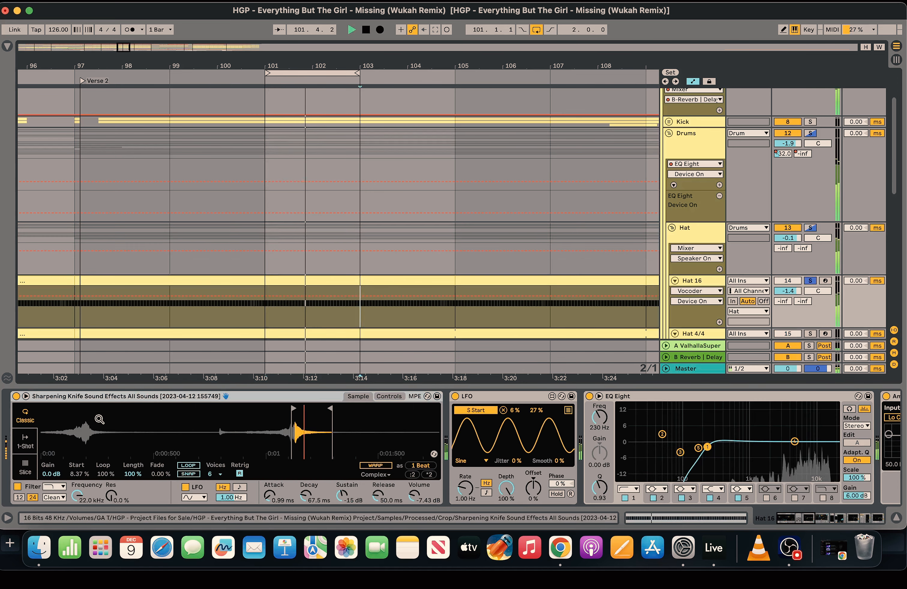
{"action": "key", "text": "space"}
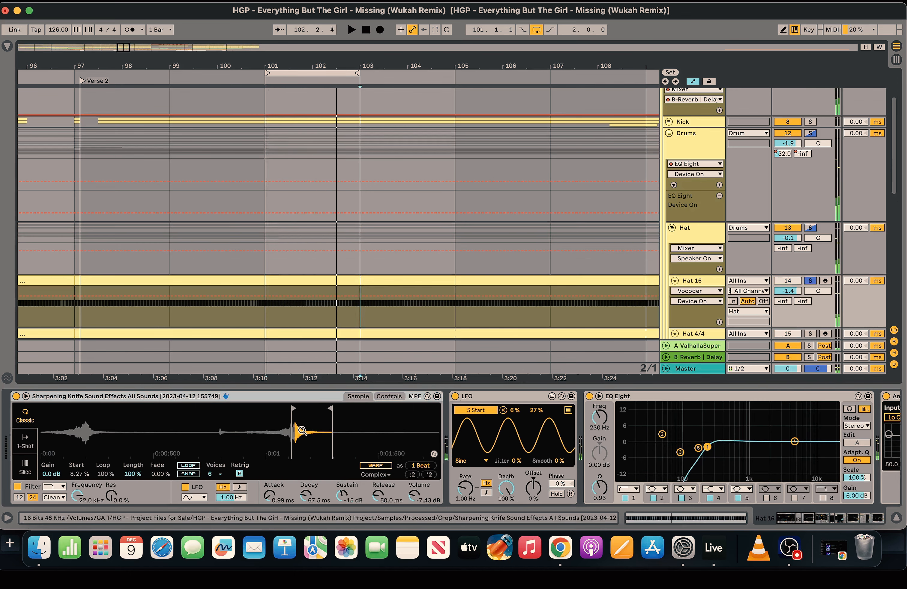
- Solo Hat 4/4 track 15, play its Hihat Half-Open sample from bar 103, and review its effects chain
{"action": "scroll", "coordinate": [887, 195], "scroll_direction": "down", "scroll_amount": 3}
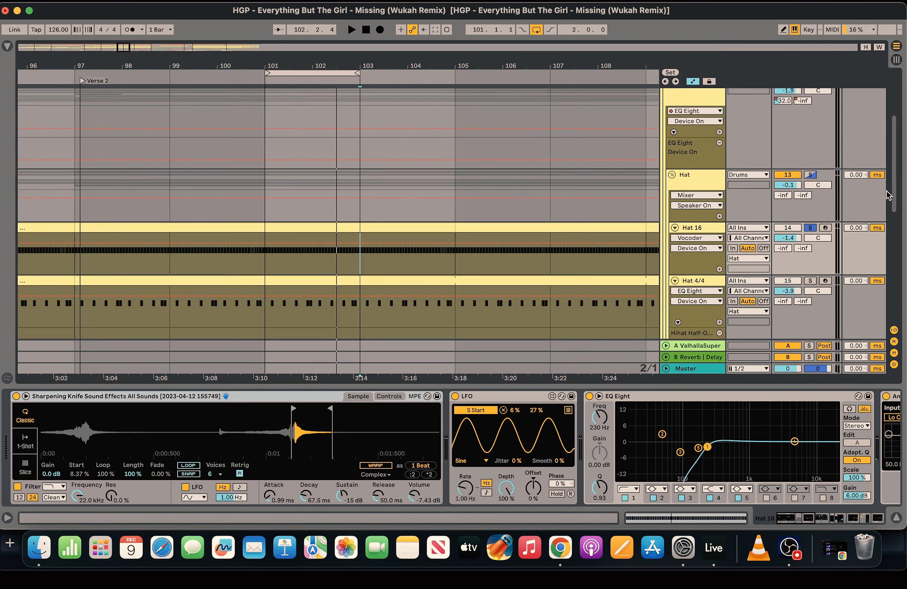
{"action": "left_click", "coordinate": [810, 280]}
{"action": "key", "text": "space"}
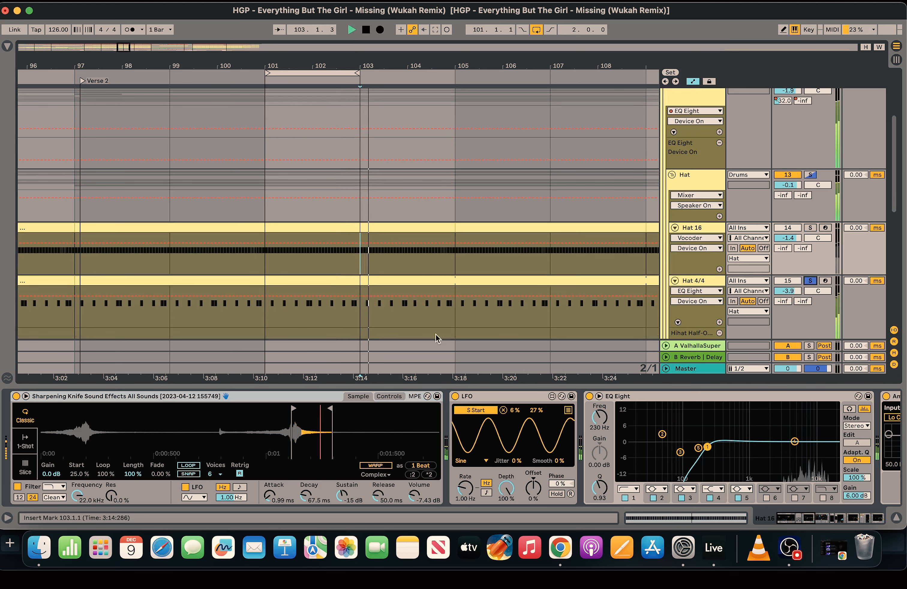
{"action": "left_click", "coordinate": [369, 317]}
{"action": "key", "text": "space"}
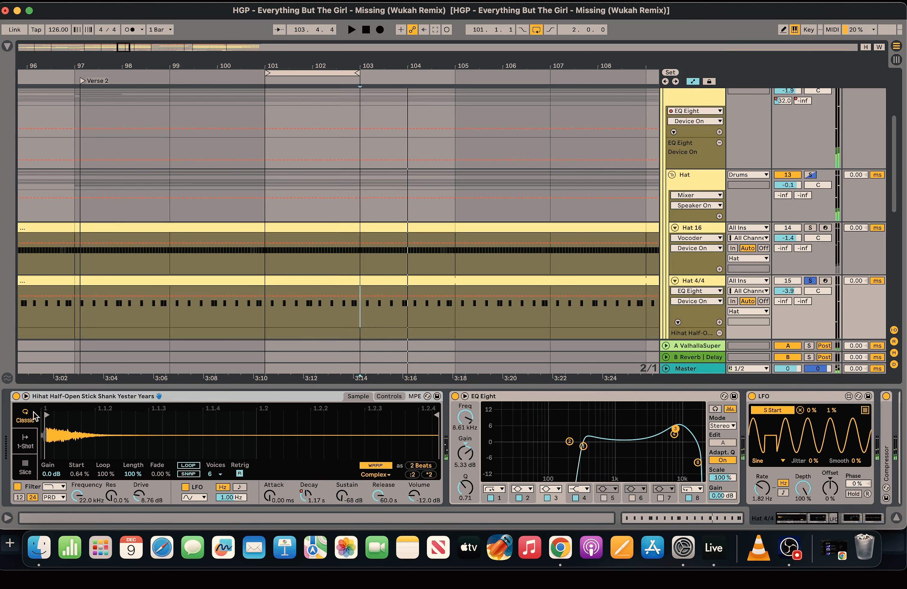
{"action": "key", "text": "space"}
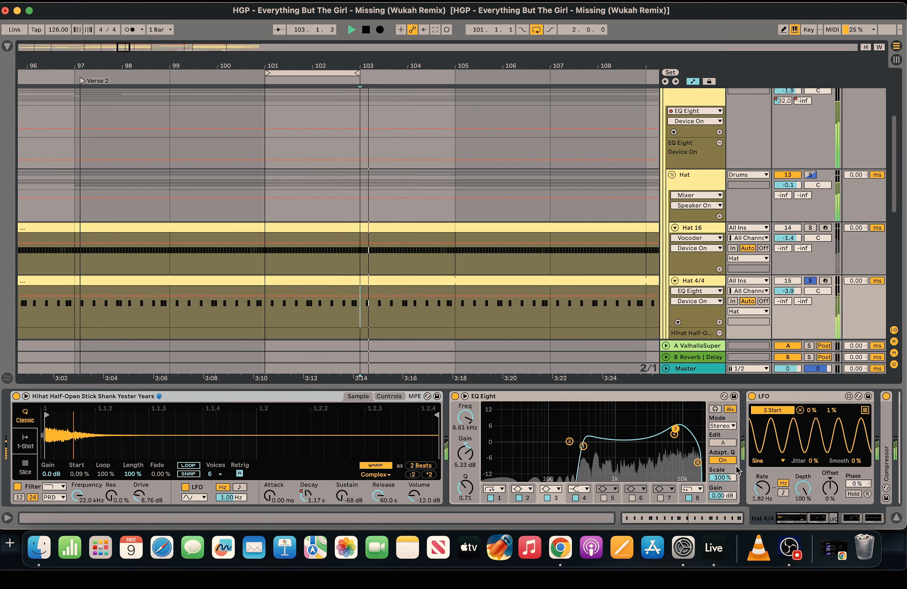
{"action": "left_click_drag", "start_coordinate": [811, 518], "coordinate": [905, 521]}
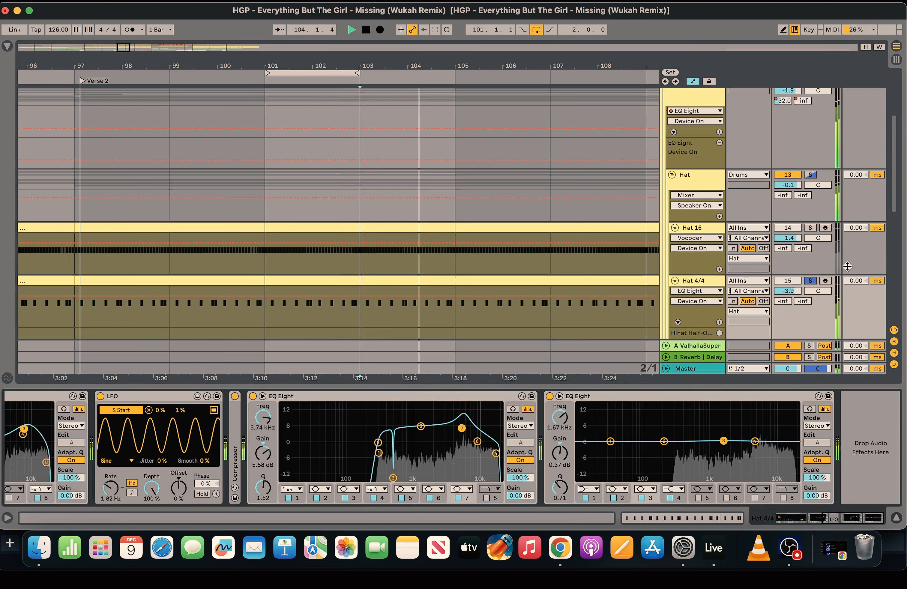
- Solo the Hat 4/4 track with the Shaker Pete sample and play it from bar 101
{"action": "scroll", "coordinate": [897, 214], "scroll_direction": "down", "scroll_amount": 2}
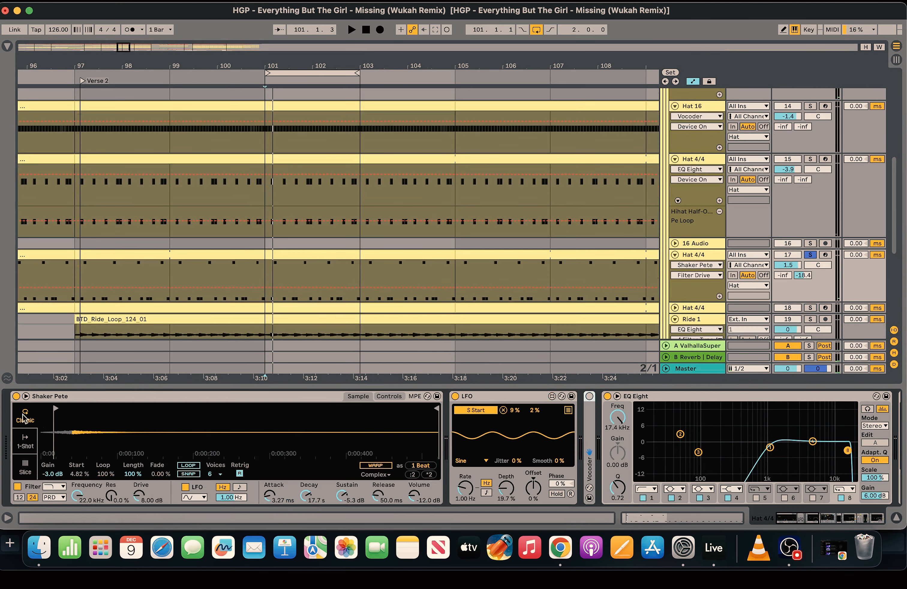
{"action": "key", "text": "space"}
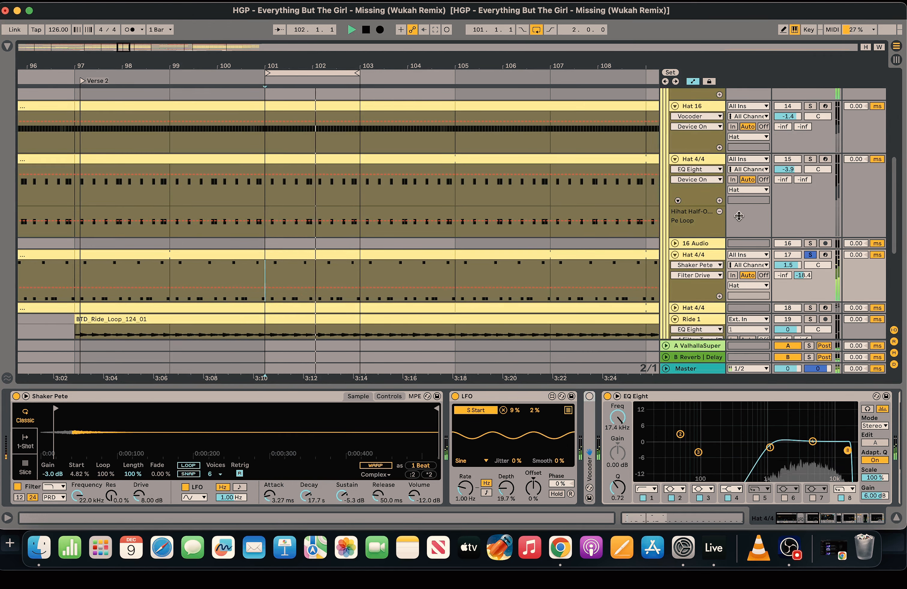
- Solo Hat 4/4 track 18, play its Sharpening Knife sample from bar 101, and review its effects chain
{"action": "scroll", "coordinate": [895, 248], "scroll_direction": "down", "scroll_amount": 4}
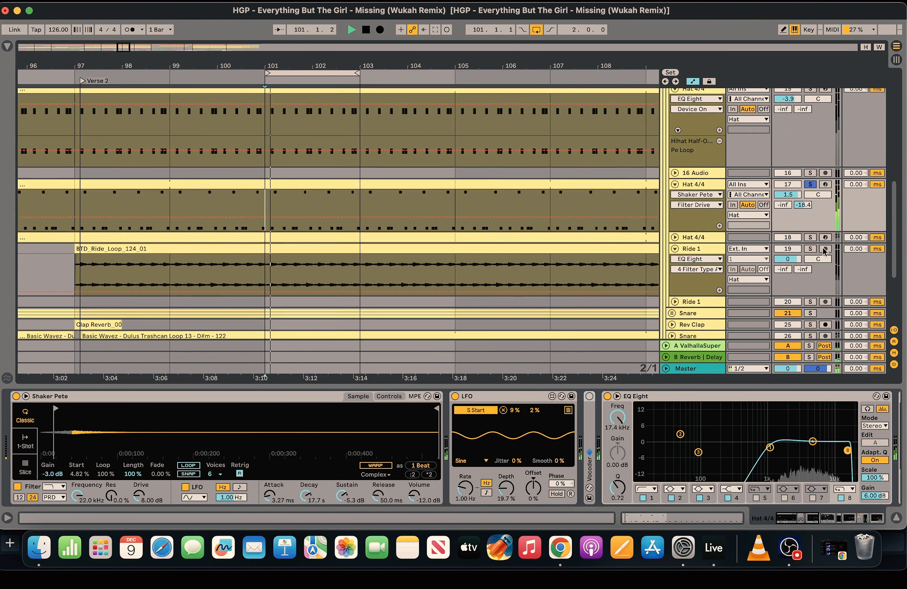
{"action": "left_click", "coordinate": [809, 237]}
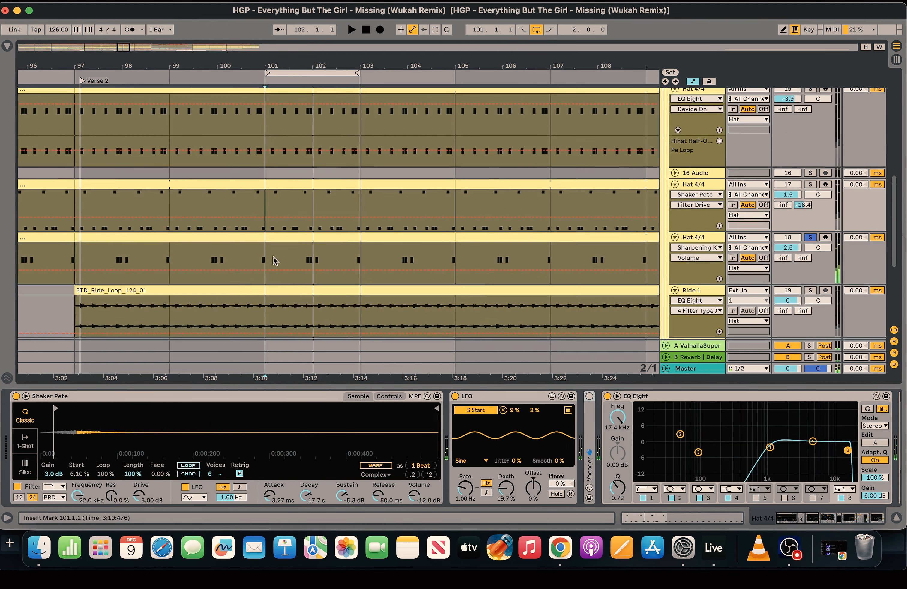
{"action": "left_click", "coordinate": [273, 260]}
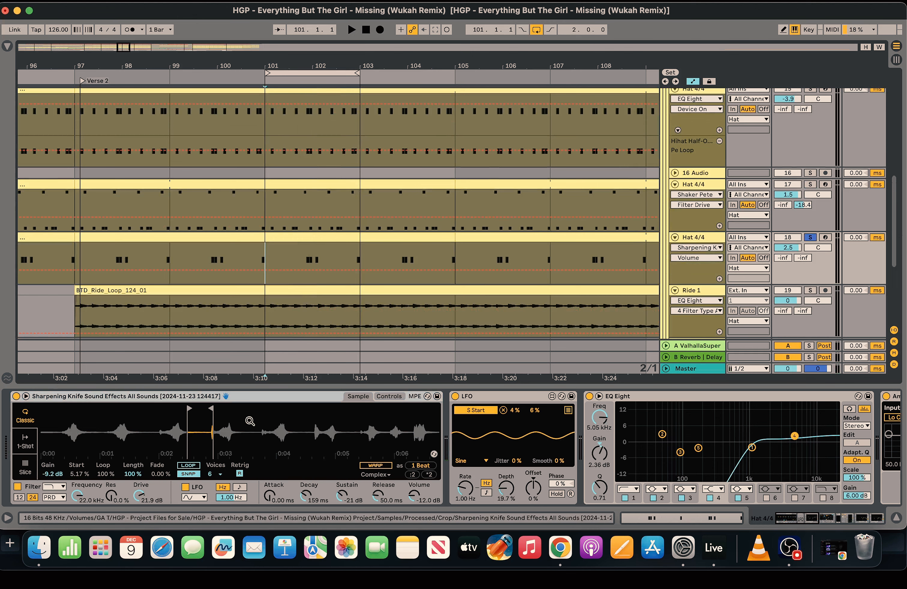
{"action": "key", "text": "space"}
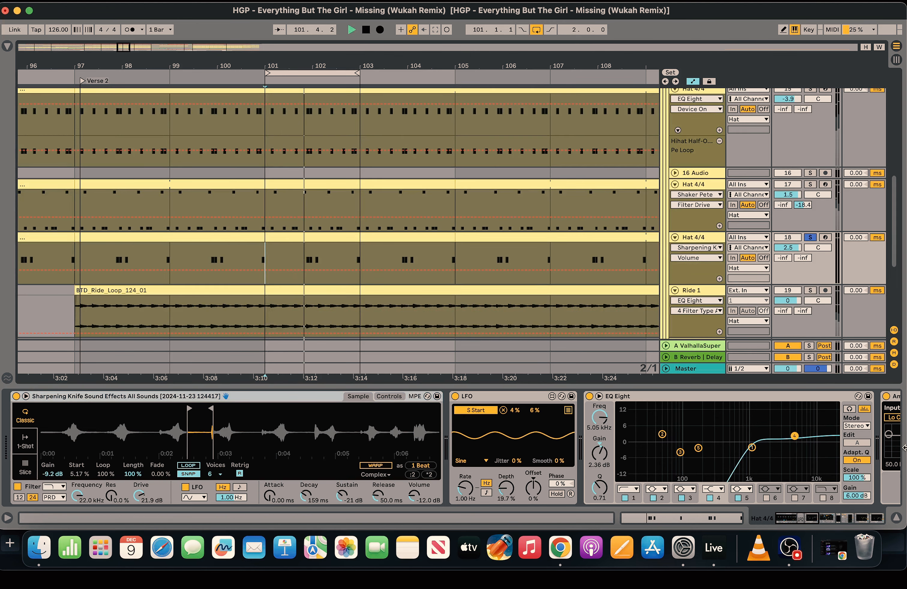
{"action": "left_click", "coordinate": [740, 345]}
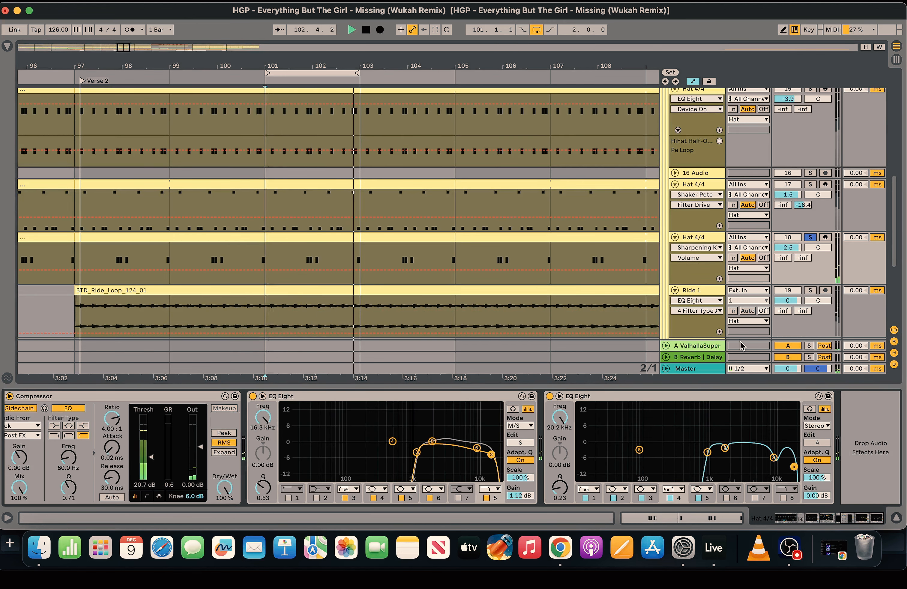
- Solo the Ride 1 track and play its BTD_Ride_Loop_124_01 loop from bar 101
{"action": "left_click", "coordinate": [296, 313]}
{"action": "key", "text": "space"}
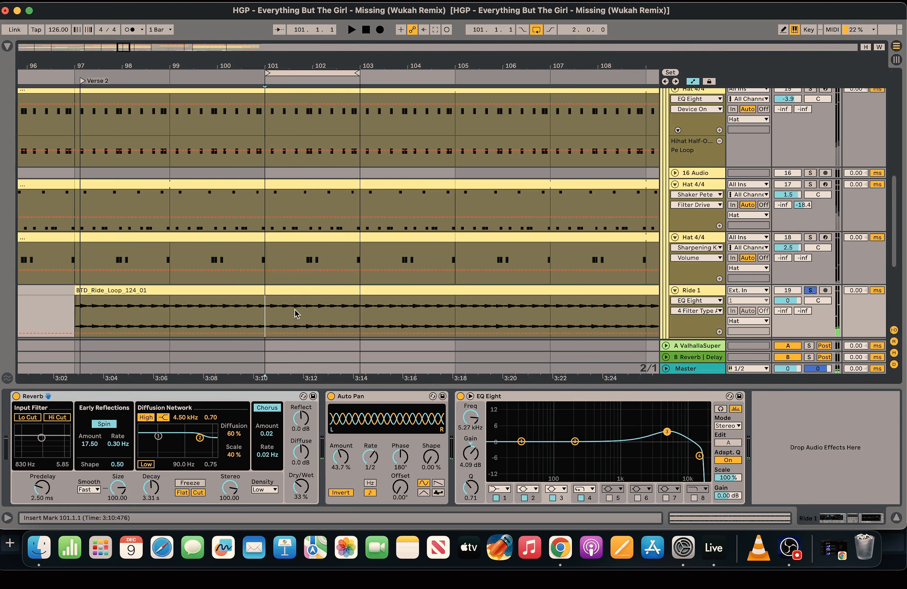
{"action": "key", "text": "space"}
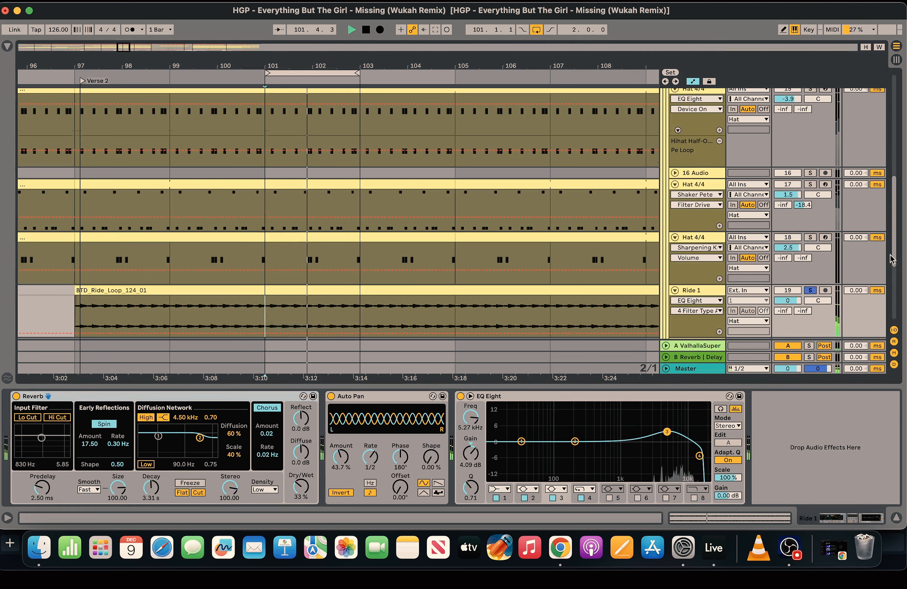
- Solo the whole Hat group, play it from bar 101, and collapse the group
{"action": "scroll", "coordinate": [891, 259], "scroll_direction": "up", "scroll_amount": 5}
{"action": "left_click", "coordinate": [809, 149]}
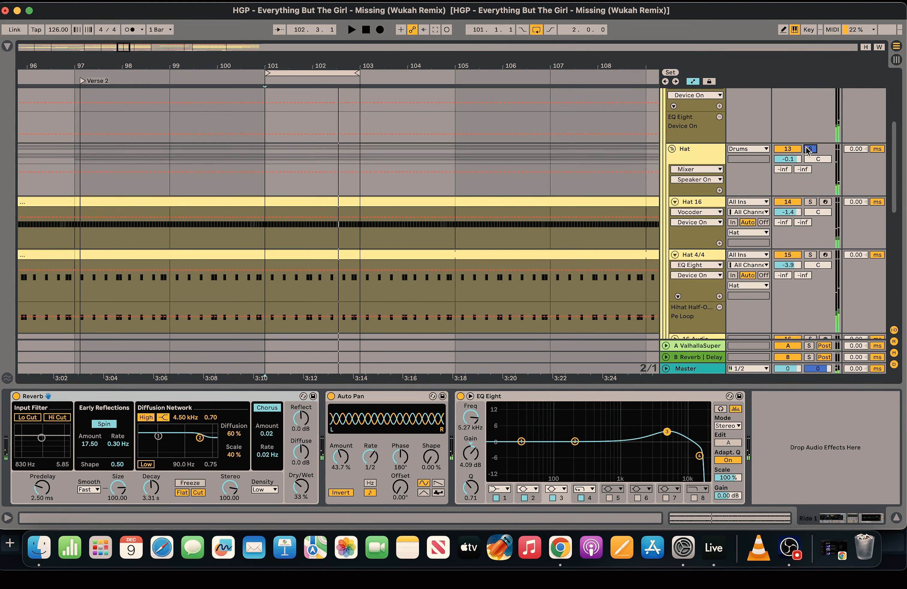
{"action": "left_click", "coordinate": [287, 184]}
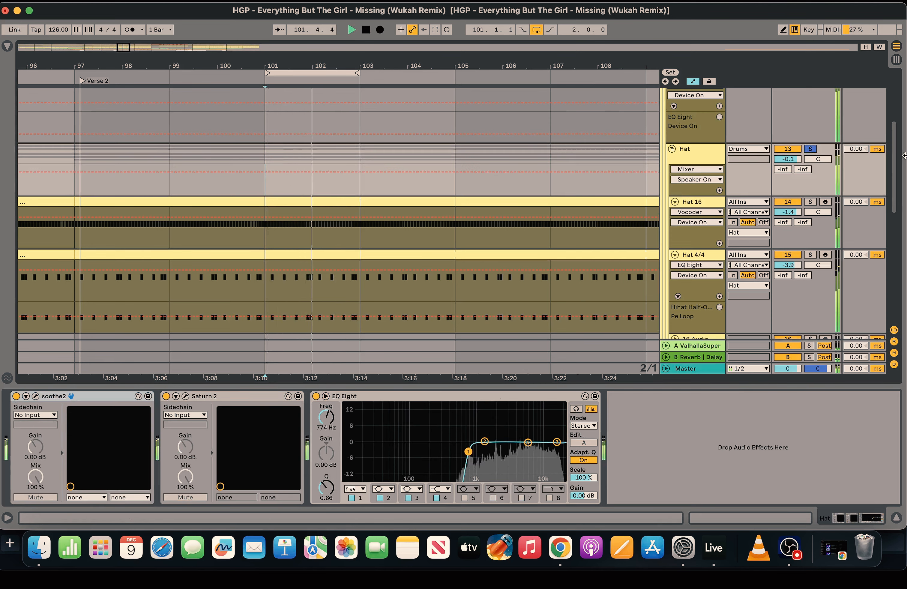
{"action": "left_click", "coordinate": [672, 148]}
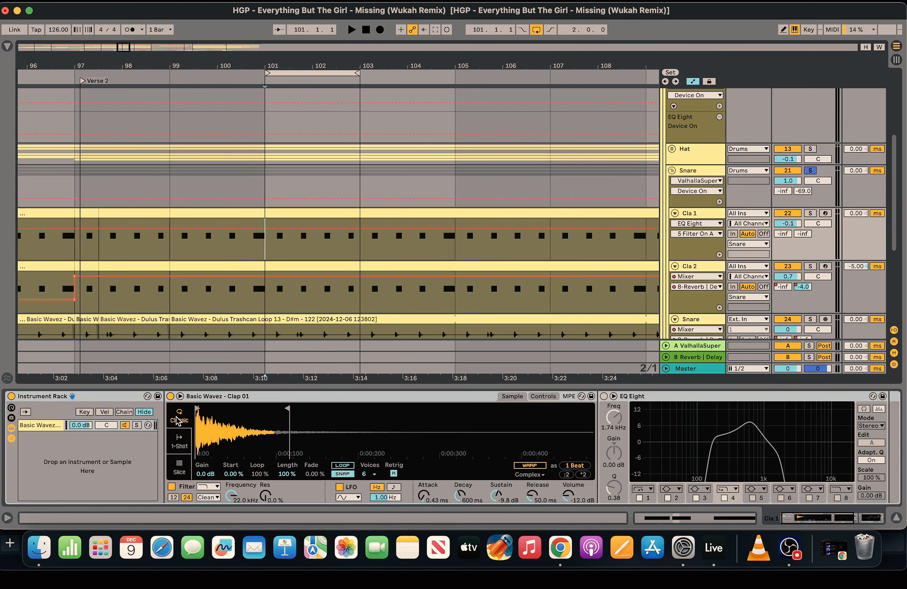
- Solo the Cla 1 track, play its Basic Wavez Clap 01 sample from bar 101, and review its effects chain
{"action": "key", "text": "space"}
{"action": "left_click", "coordinate": [810, 213]}
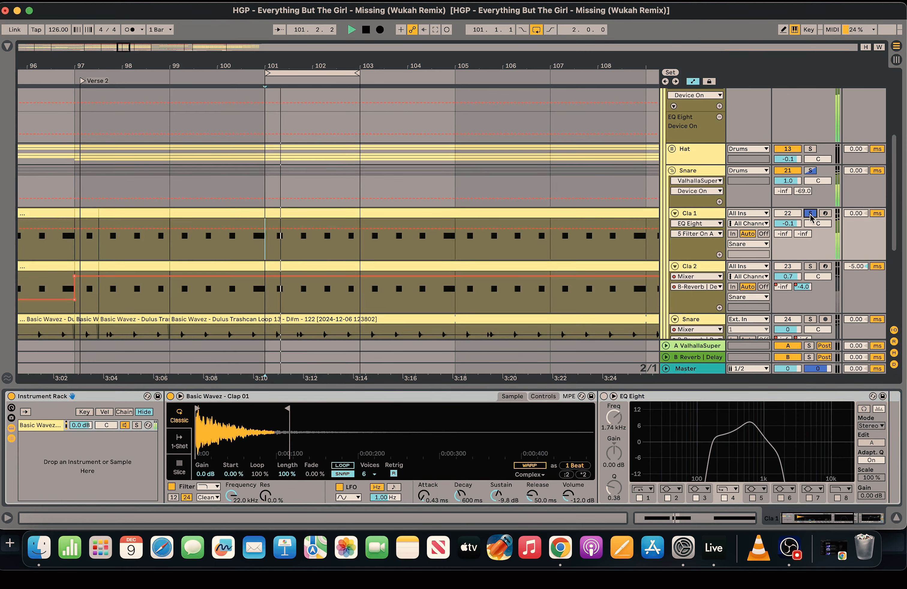
{"action": "key", "text": "space"}
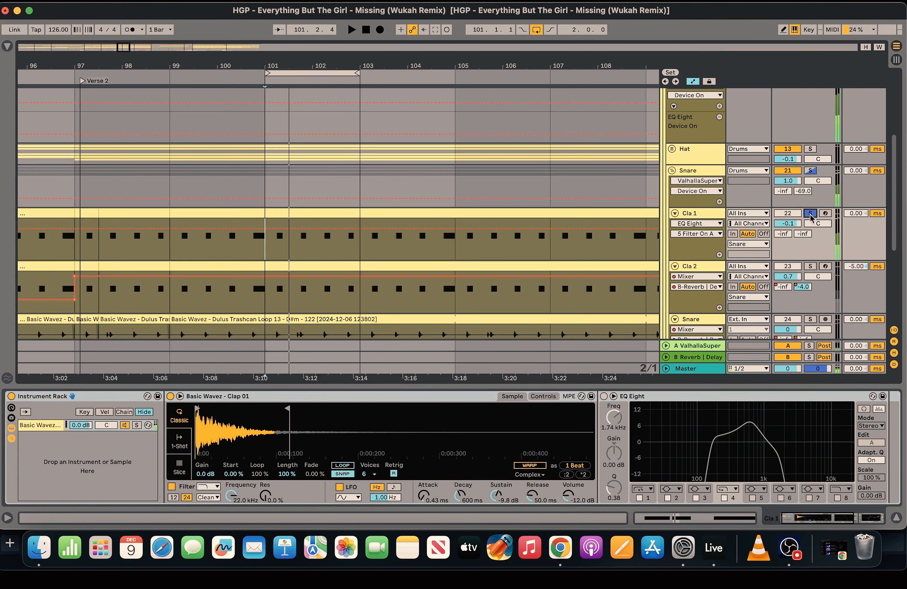
{"action": "left_click", "coordinate": [836, 518]}
- Solo the Cla 2 track, play it, and show its BTD_Clap_Pre-Shifted_01 sample and effects chain
{"action": "key", "text": "space"}
{"action": "key", "text": "space"}
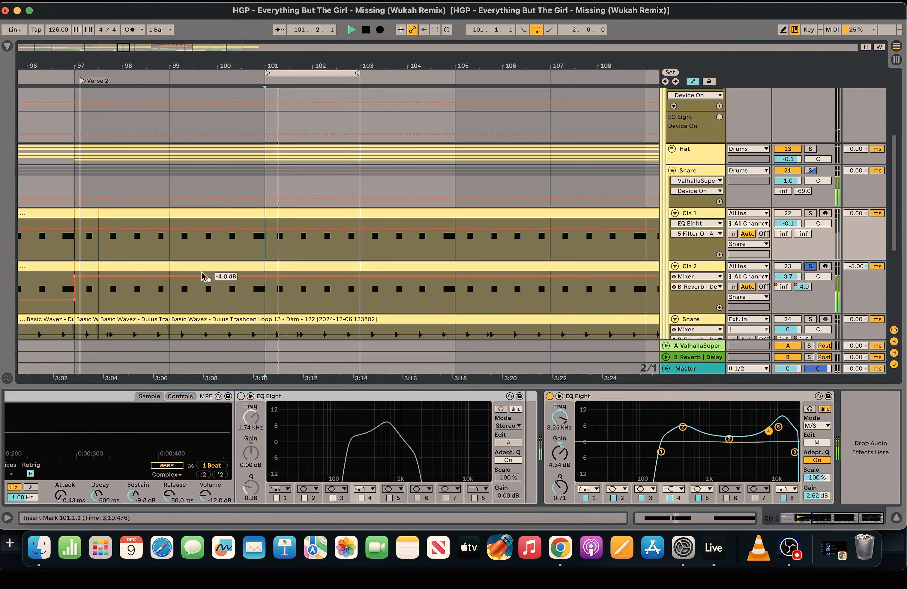
{"action": "left_click", "coordinate": [274, 305]}
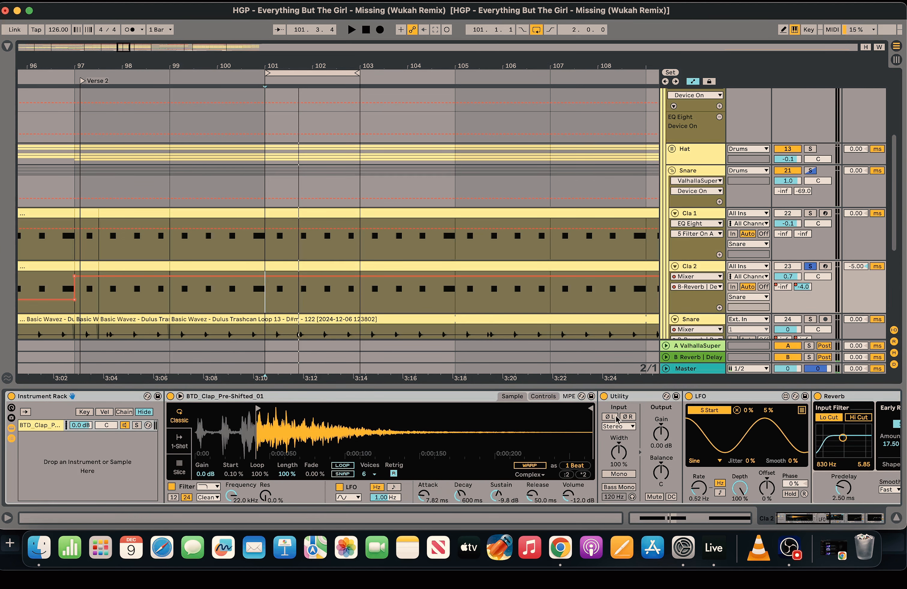
- Play the Dulus Trashcan loop on Snare track 24 from bar 101, alone and with the full Snare group
{"action": "scroll", "coordinate": [899, 201], "scroll_direction": "down", "scroll_amount": 2}
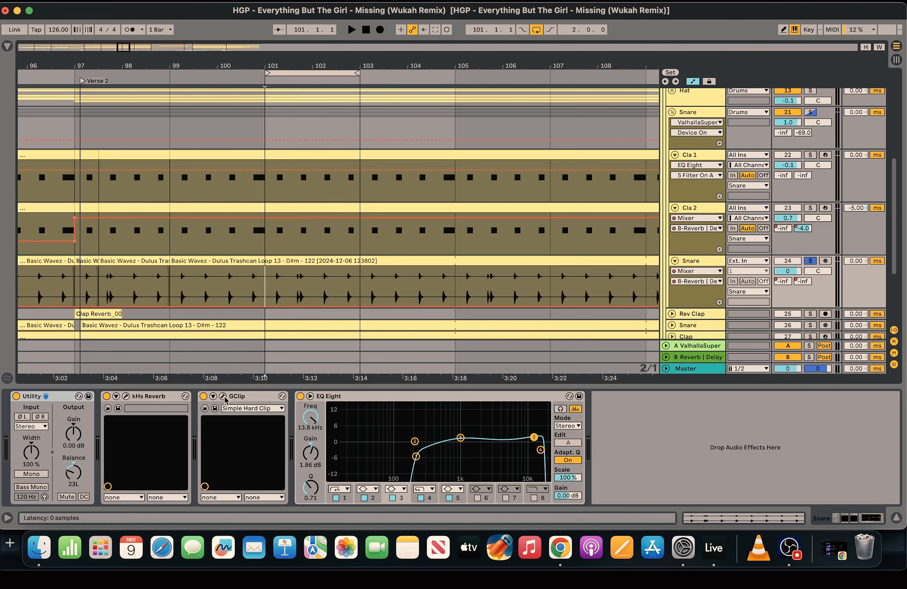
{"action": "key", "text": "space"}
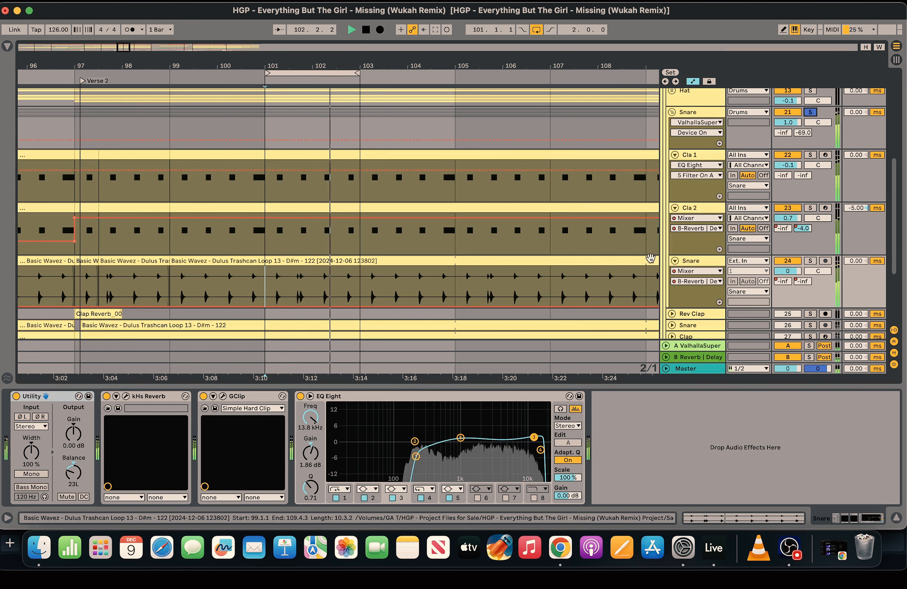
{"action": "scroll", "coordinate": [830, 108], "scroll_direction": "up", "scroll_amount": 5}
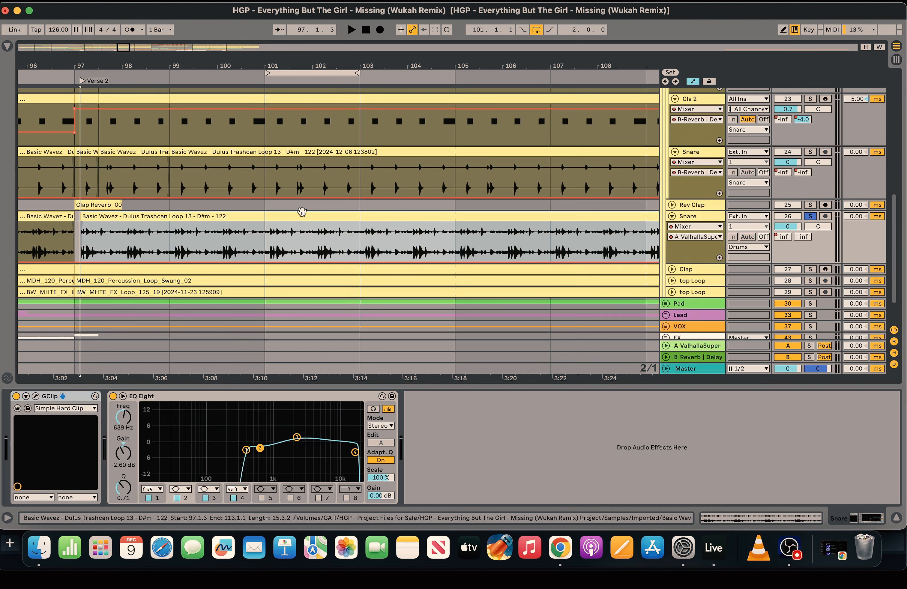
- Play the soloed Dulus Trashcan loop on Snare track 26 and inspect its clip's gain envelope
{"action": "key", "text": "space"}
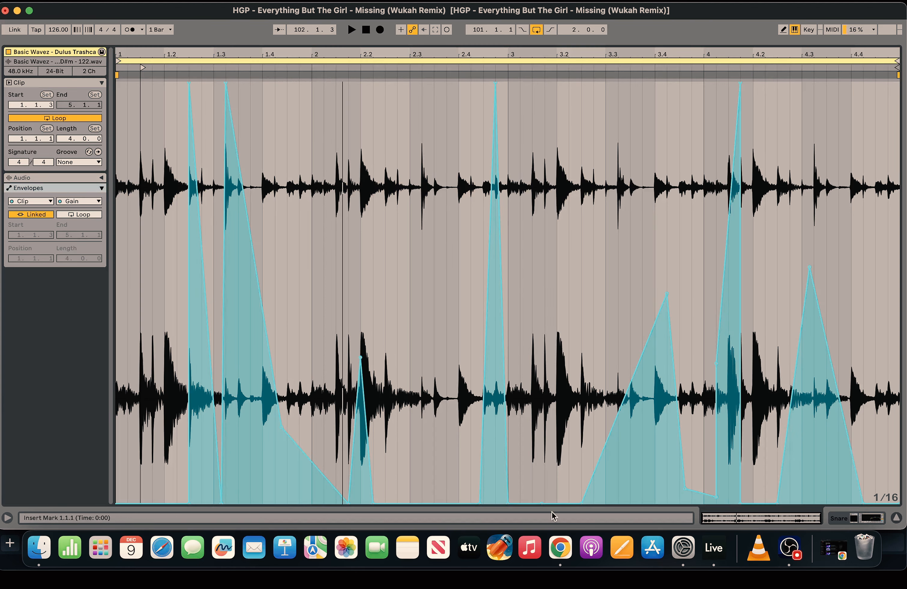
{"action": "key", "text": "space"}
{"action": "left_click", "coordinate": [865, 543]}
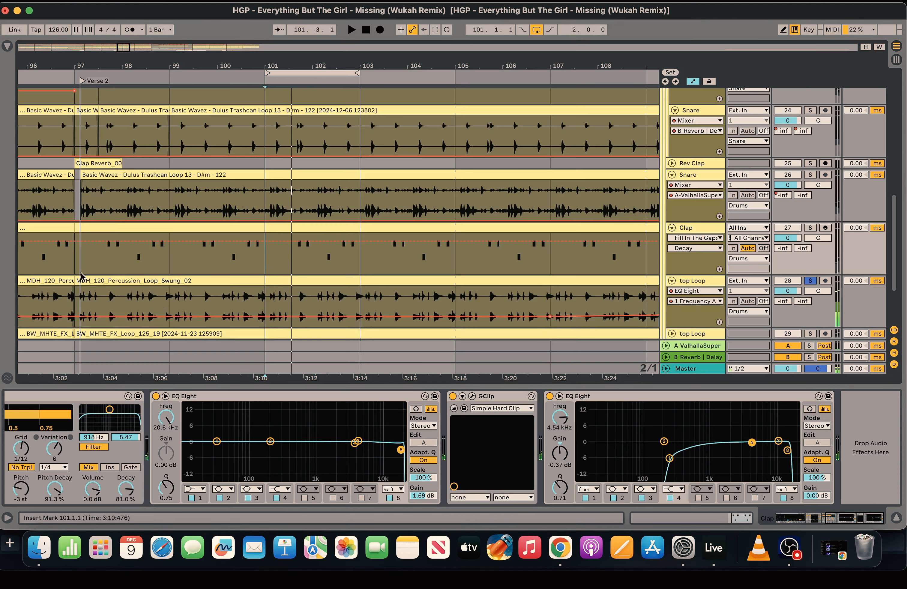
- Audition the MDH_120_Percussion_Loop_Swung_02 and BW_MHTE_FX_Loop_125_19 top Loop tracks from bar 101 and review their effects chains
{"action": "left_click", "coordinate": [287, 296]}
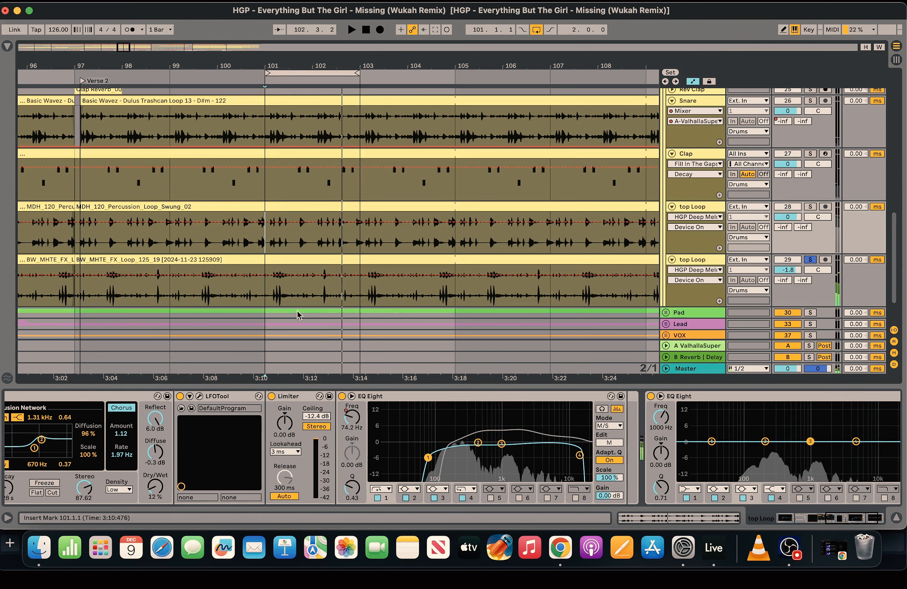
{"action": "left_click", "coordinate": [276, 292]}
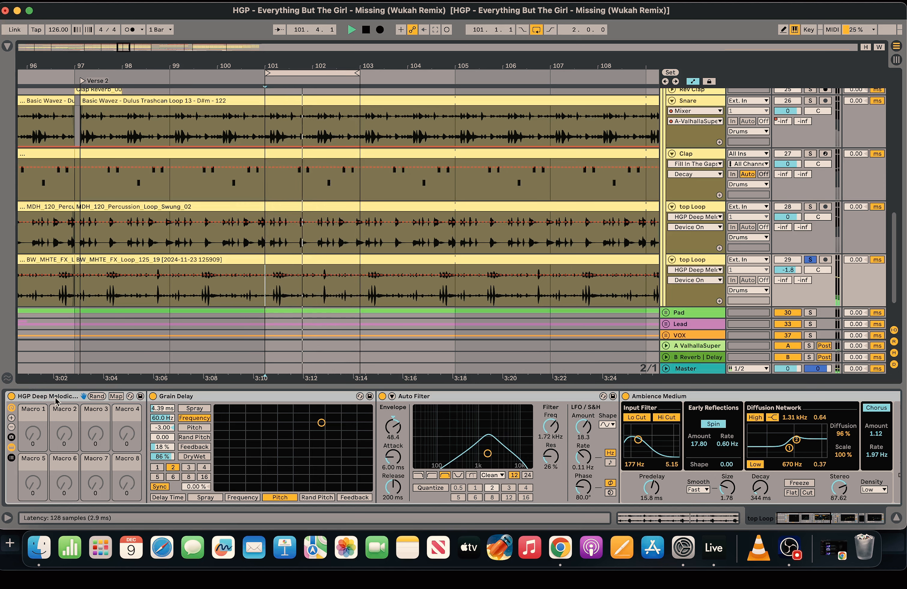
- Solo the Drums group, show its effects chain, and enable the Mixdown Light-1 rack
{"action": "scroll", "coordinate": [274, 143], "scroll_direction": "up", "scroll_amount": 10}
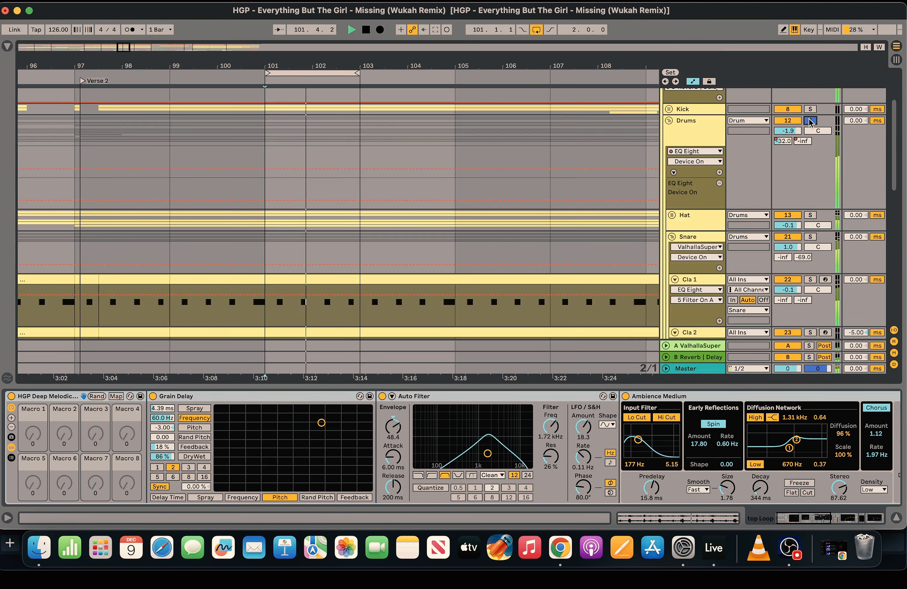
{"action": "left_click", "coordinate": [273, 143]}
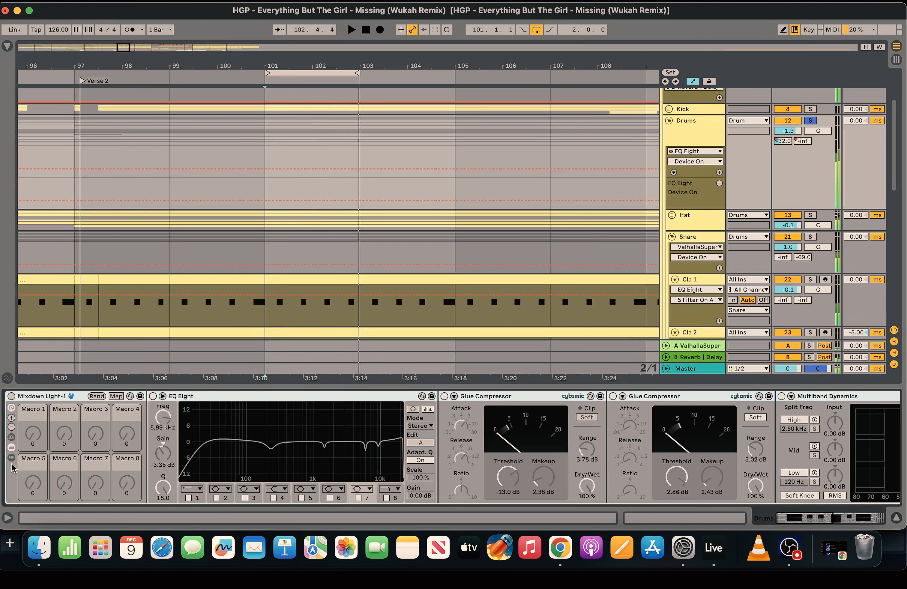
{"action": "left_click", "coordinate": [11, 396]}
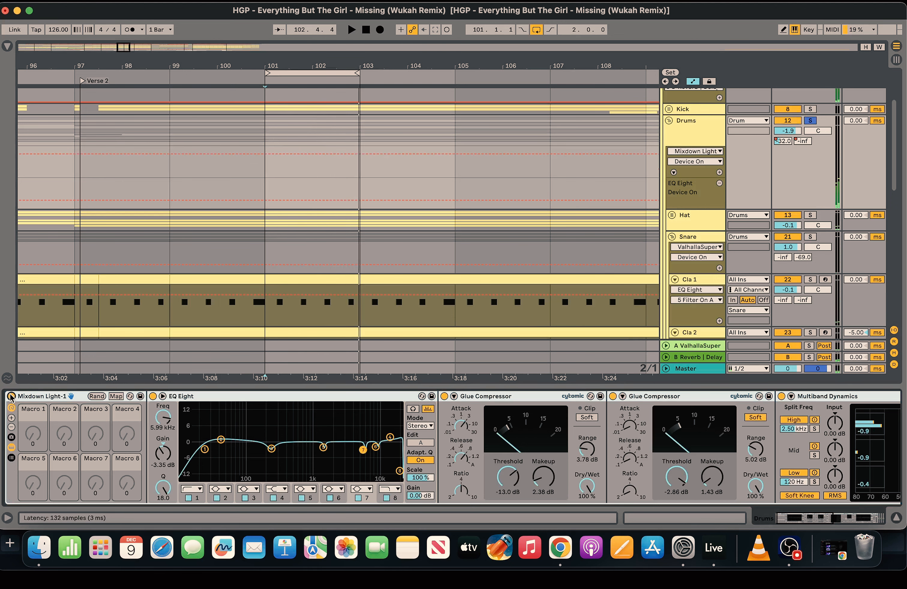
- Enable GClip, Auto Filter and the final EQ Eight at the end of the Drums group's effects chain
{"action": "left_click_drag", "start_coordinate": [808, 514], "coordinate": [862, 520]}
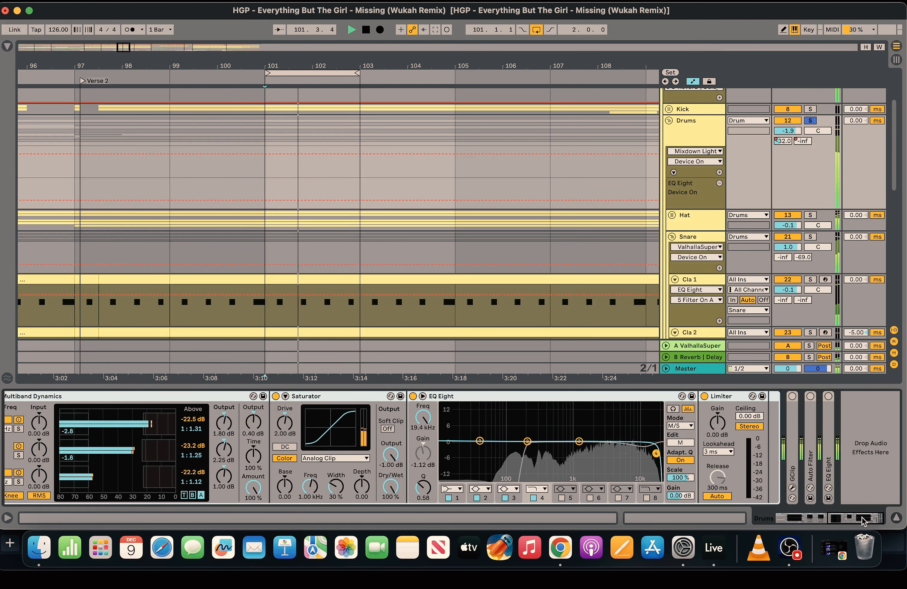
{"action": "left_click", "coordinate": [792, 396]}
{"action": "left_click", "coordinate": [810, 396]}
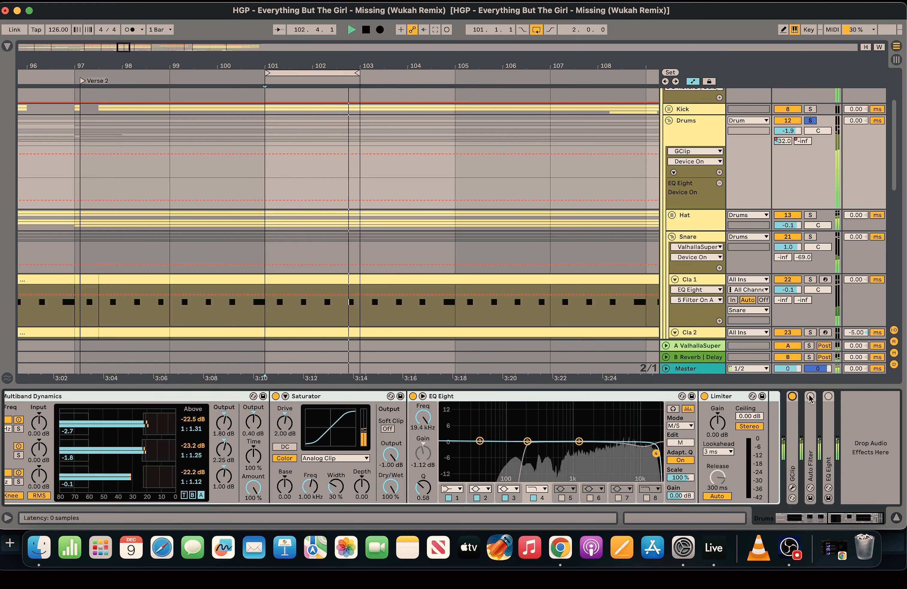
{"action": "left_click", "coordinate": [828, 396]}
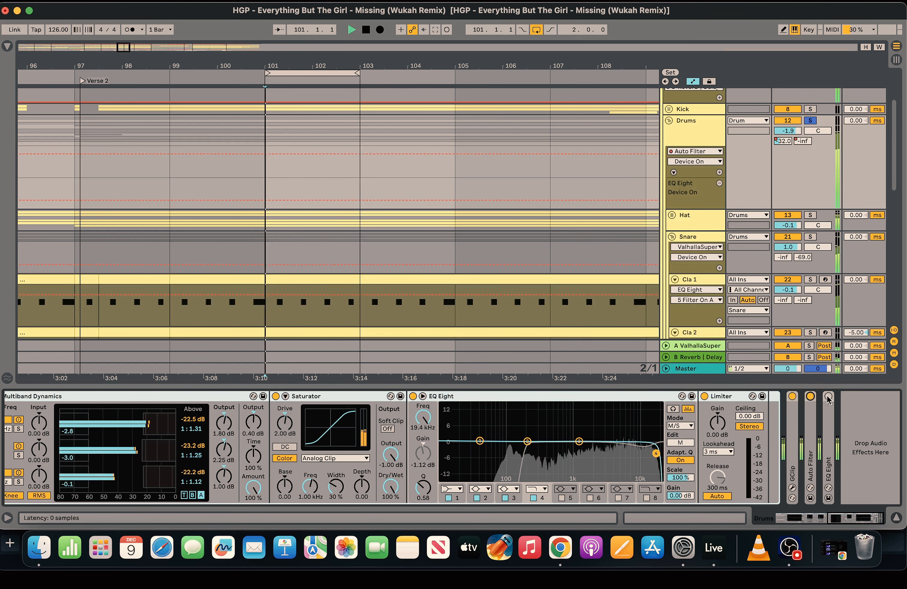
- Solo the top-level Drum group, play it from bar 101, and select it at bar 101 or just after
{"action": "key", "text": "space"}
{"action": "left_click", "coordinate": [810, 109]}
{"action": "scroll", "coordinate": [814, 103], "scroll_direction": "up", "scroll_amount": 3}
{"action": "key", "text": "space"}
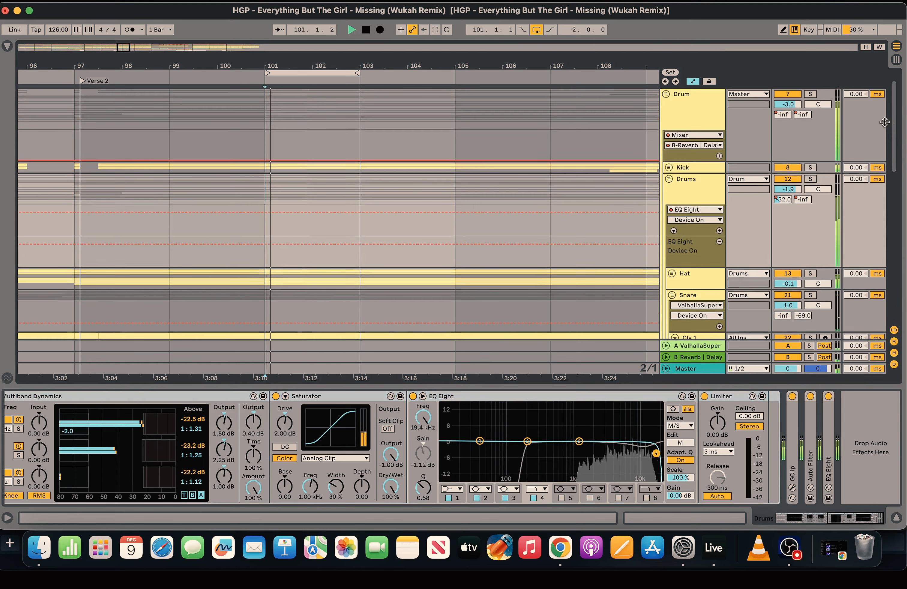
{"action": "left_click", "coordinate": [810, 95]}
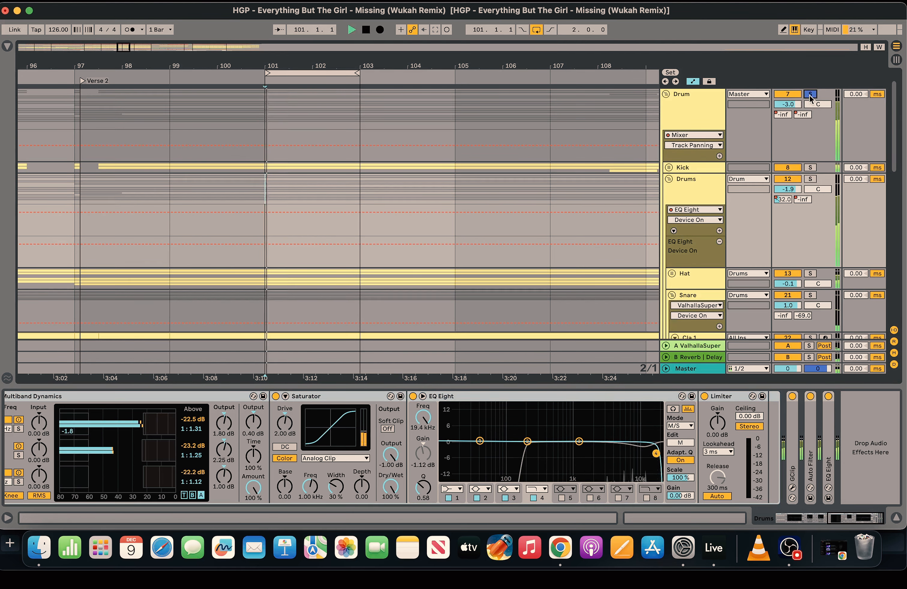
{"action": "left_click", "coordinate": [336, 116]}
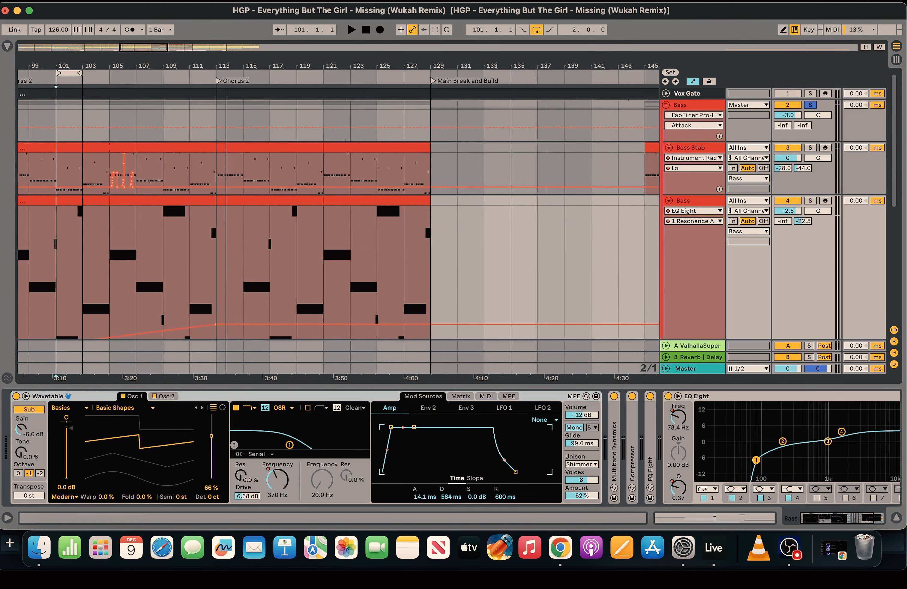
- Zoom the arrangement to Verse 2 and Chorus 2, solo Bass track 4, and play it from bar 119
{"action": "left_click_drag", "start_coordinate": [216, 66], "coordinate": [315, 77]}
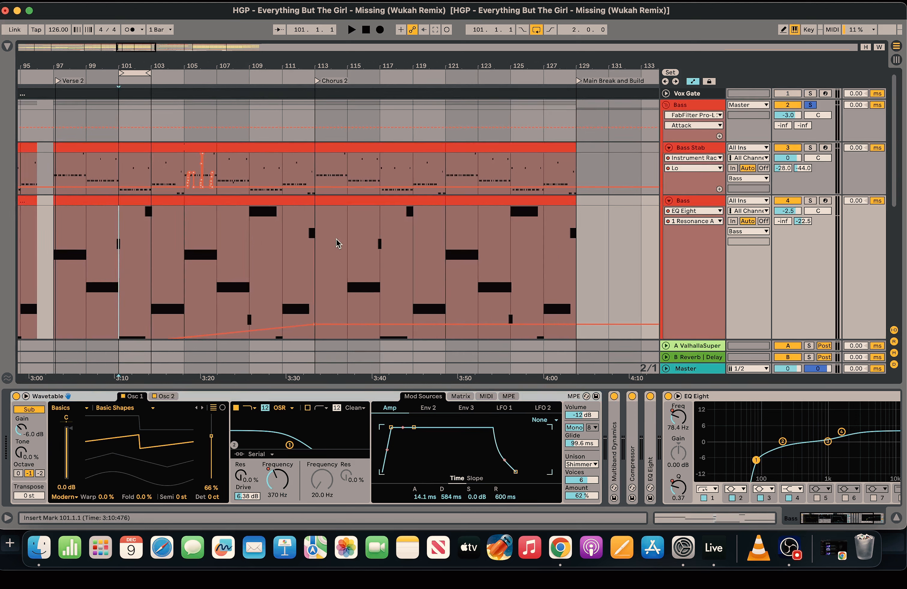
{"action": "left_click", "coordinate": [424, 298]}
{"action": "key", "text": "space"}
{"action": "key", "text": "space"}
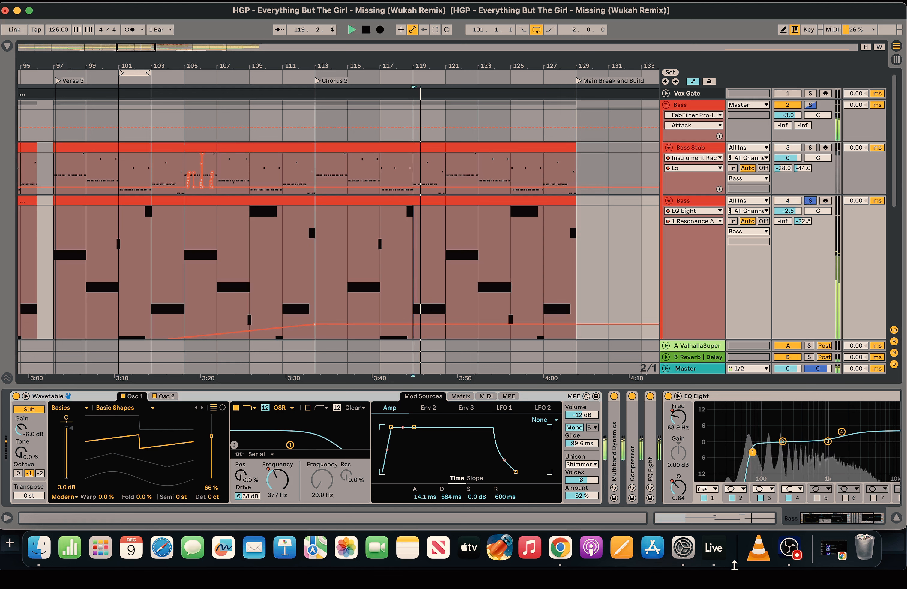
- Review the Bass track's Wavetable settings and effects chain while auditioning it from bar 119
{"action": "left_click_drag", "start_coordinate": [837, 518], "coordinate": [905, 516]}
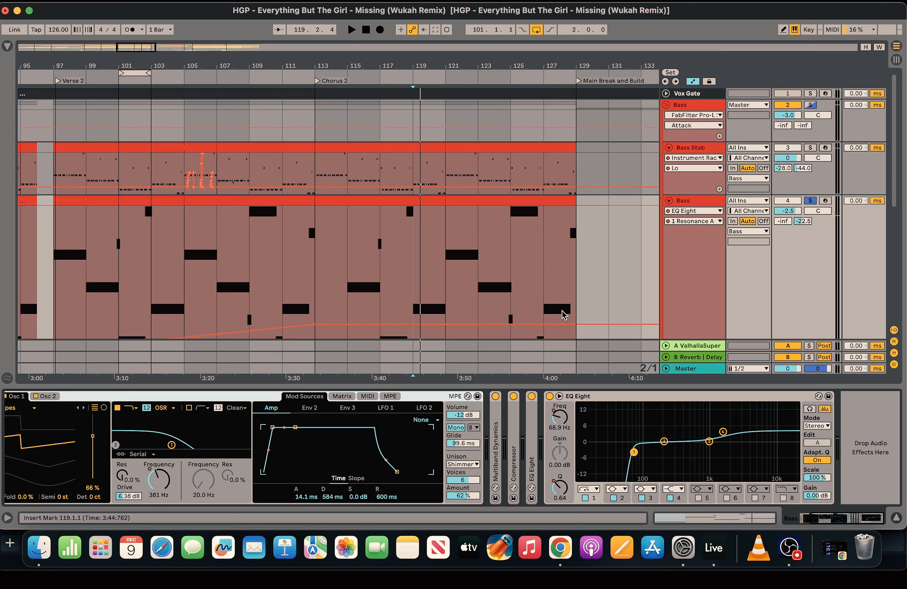
{"action": "key", "text": "space"}
{"action": "key", "text": "space"}
{"action": "left_click_drag", "start_coordinate": [841, 517], "coordinate": [808, 515]}
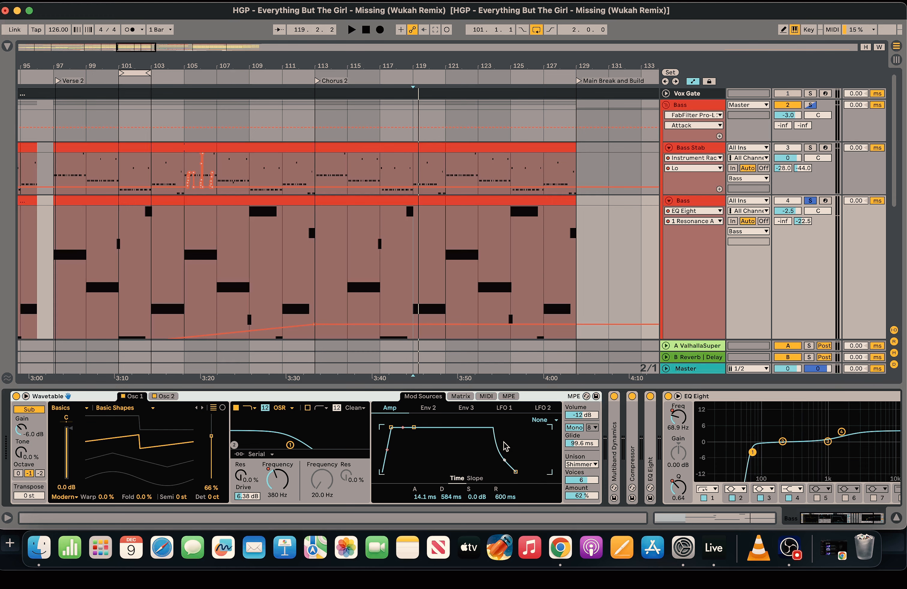
{"action": "key", "text": "space"}
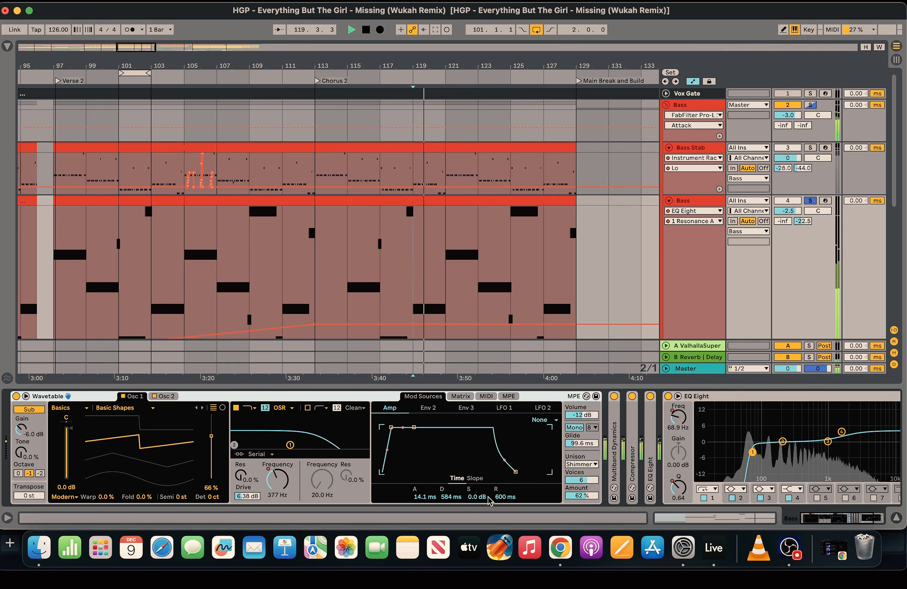
- Open the Bass track's eight-bar MIDI clip in Chorus 2 and play through its notes
{"action": "double_click", "coordinate": [422, 201]}
{"action": "key", "text": "space"}
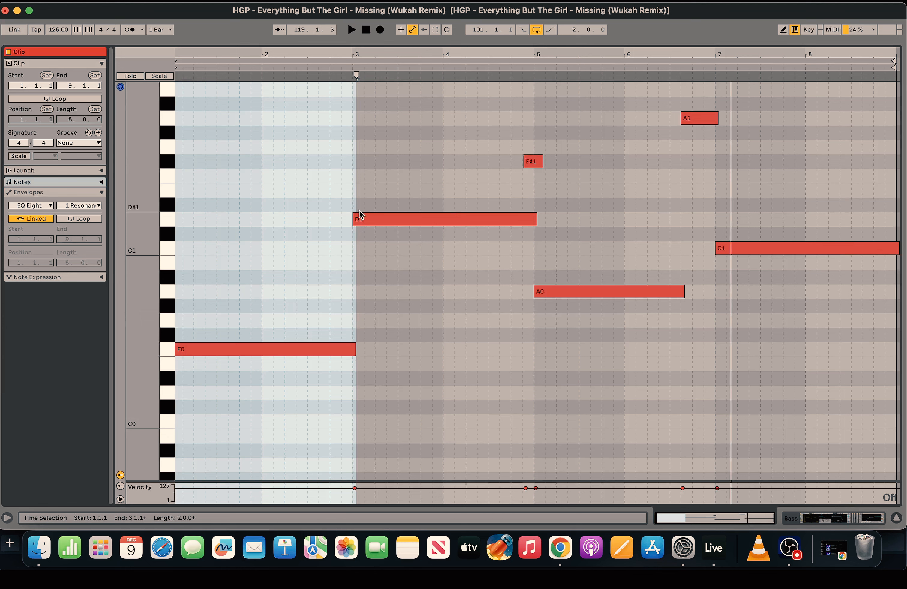
{"action": "left_click", "coordinate": [255, 67]}
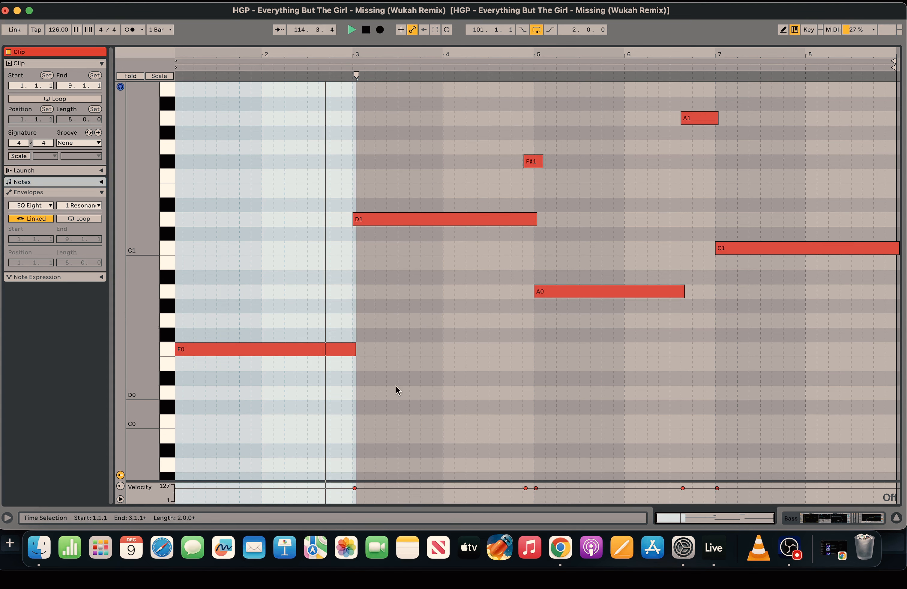
{"action": "key", "text": "space"}
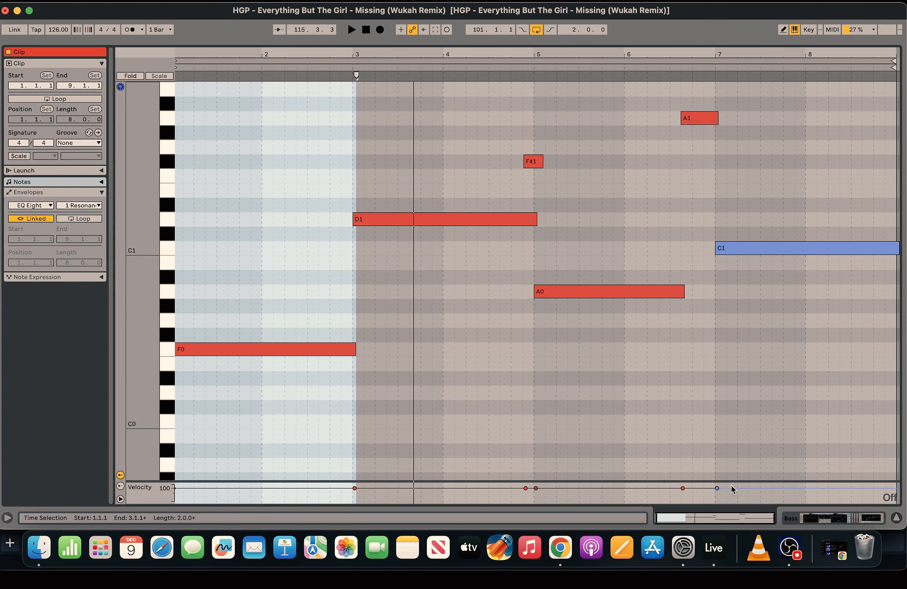
{"action": "left_click", "coordinate": [451, 75]}
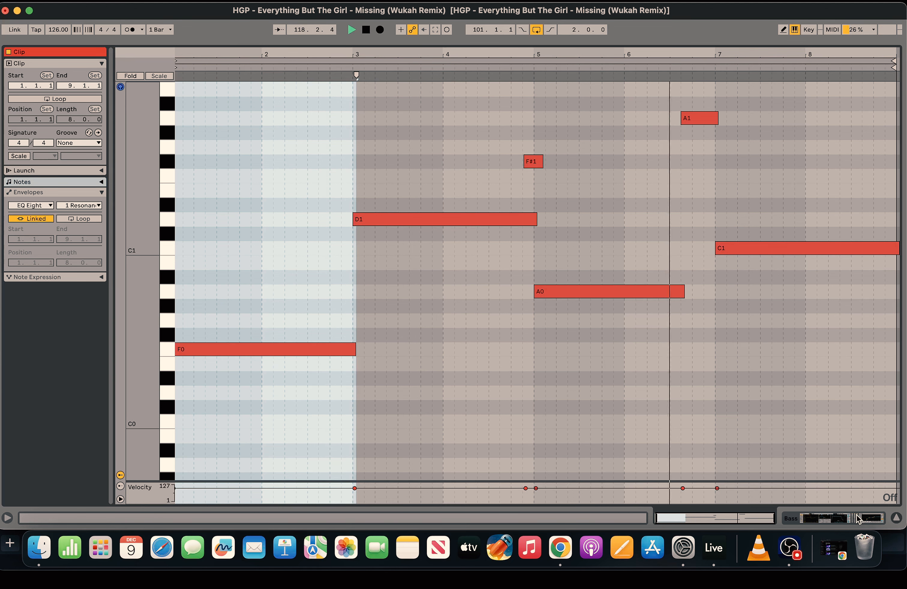
{"action": "key", "text": "space"}
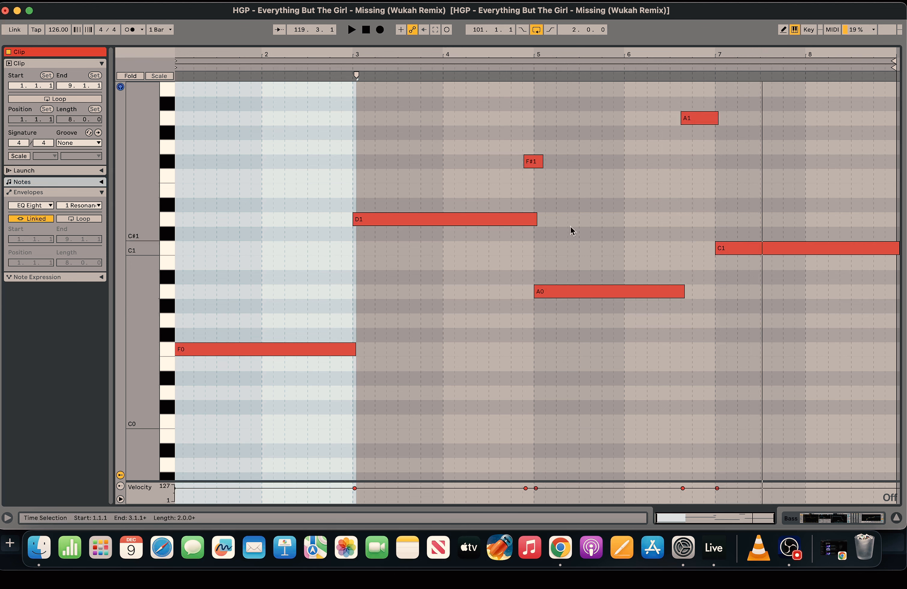
- Solo the Bass Stab track, play it from bar 113, and select its eight-bar clip at Chorus 2
{"action": "left_click", "coordinate": [863, 516]}
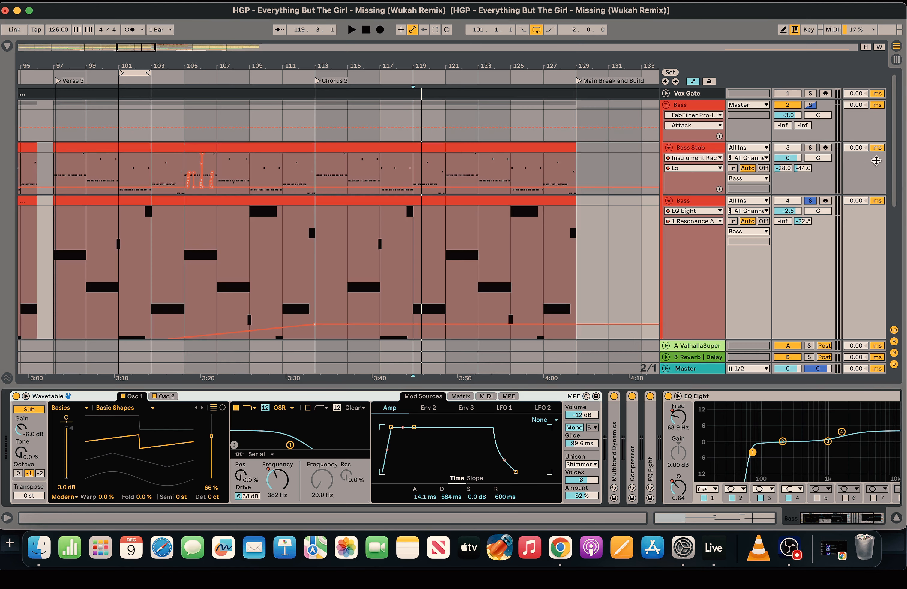
{"action": "left_click", "coordinate": [810, 149]}
{"action": "left_click", "coordinate": [314, 172]}
{"action": "key", "text": "space"}
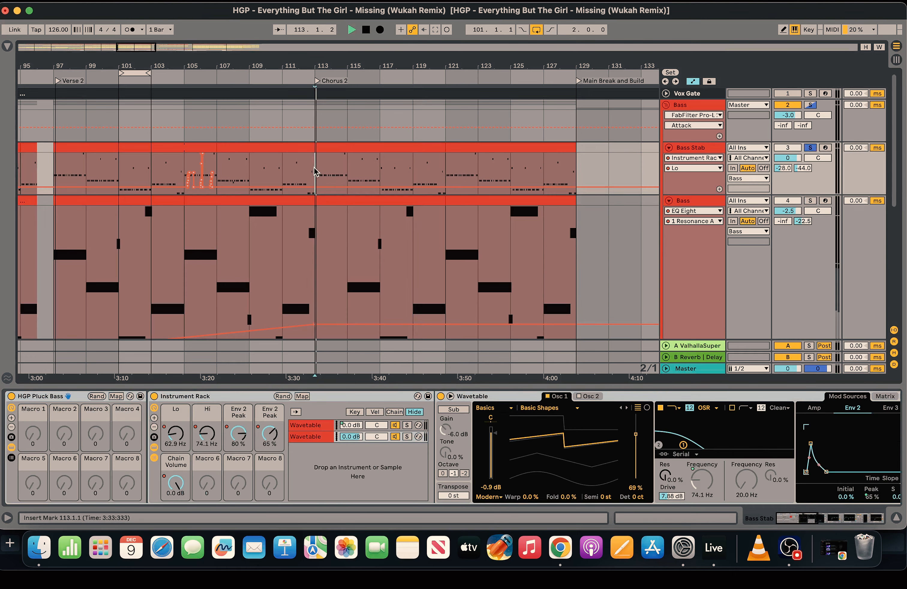
{"action": "left_click", "coordinate": [336, 148]}
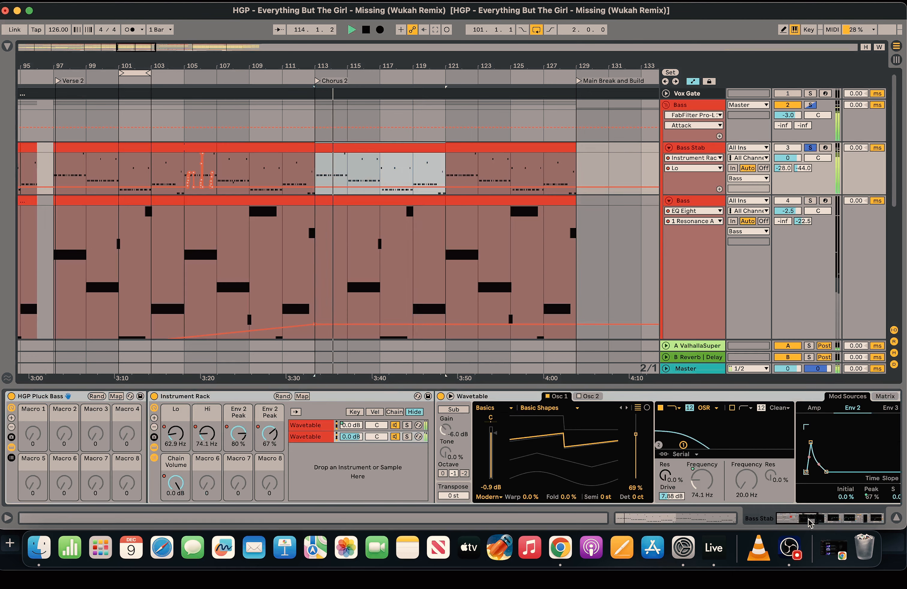
{"action": "key", "text": "space"}
- Open the Bass Stab clip's notes, play them from the clip's start, and select the high F2 note near the end of bar 2
{"action": "left_click", "coordinate": [641, 517]}
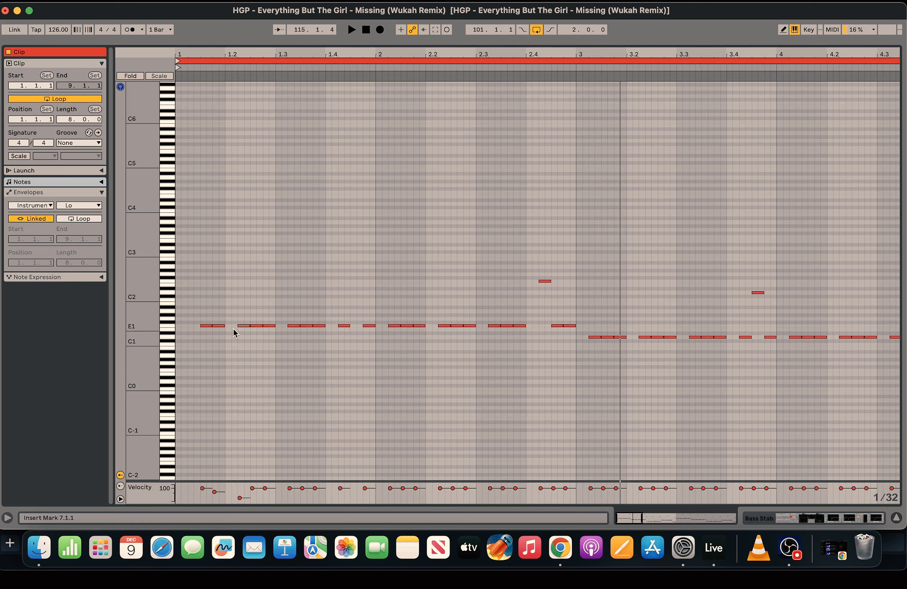
{"action": "key", "text": "space"}
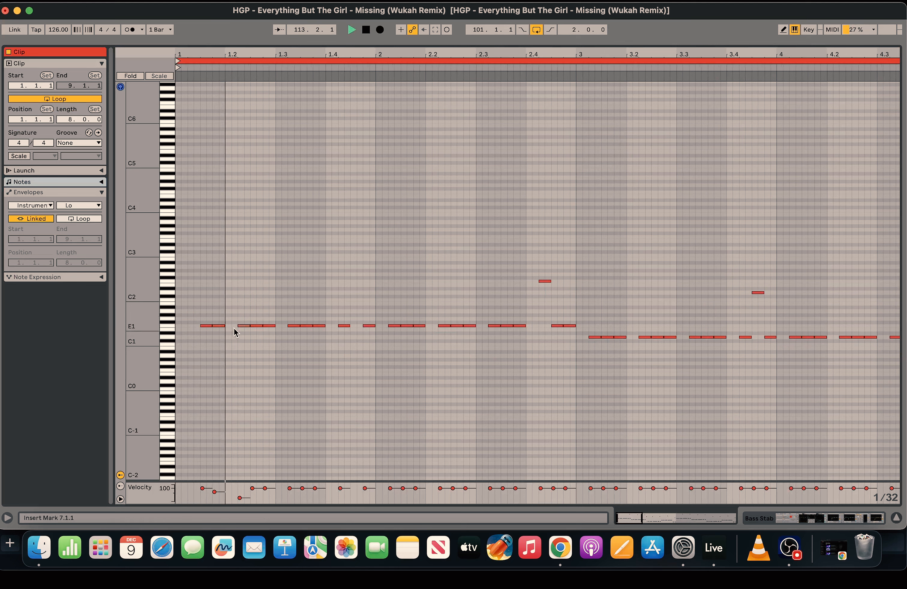
{"action": "key", "text": "space"}
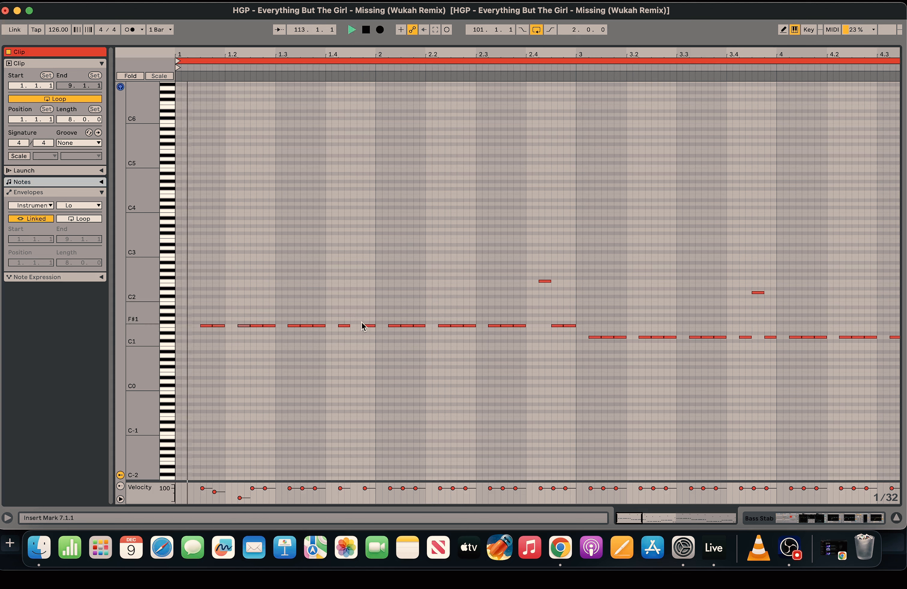
{"action": "left_click", "coordinate": [519, 325]}
{"action": "left_click", "coordinate": [548, 281]}
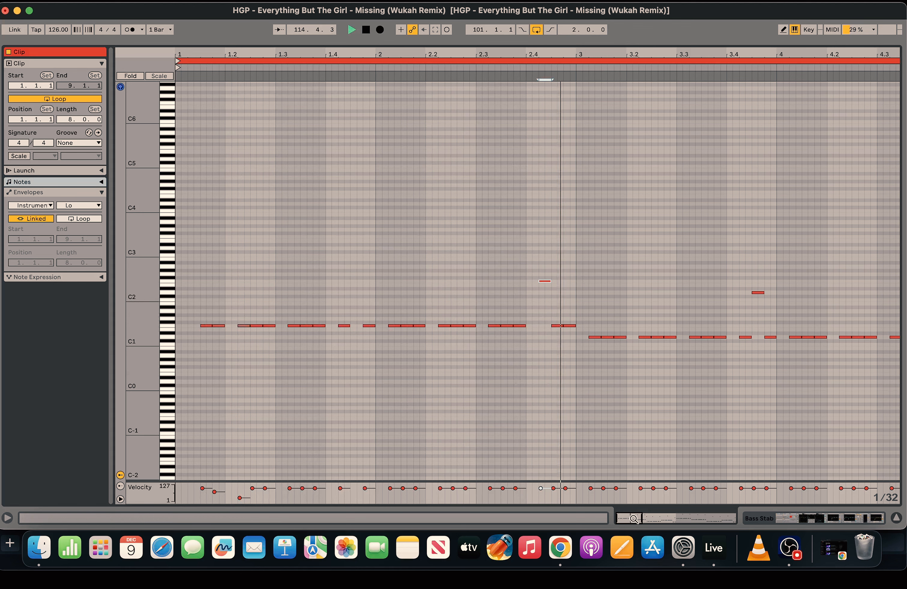
- Examine the later bars of the Bass Stab clip, auditioning its notes from bar 5 on
{"action": "left_click_drag", "start_coordinate": [616, 521], "coordinate": [628, 516]}
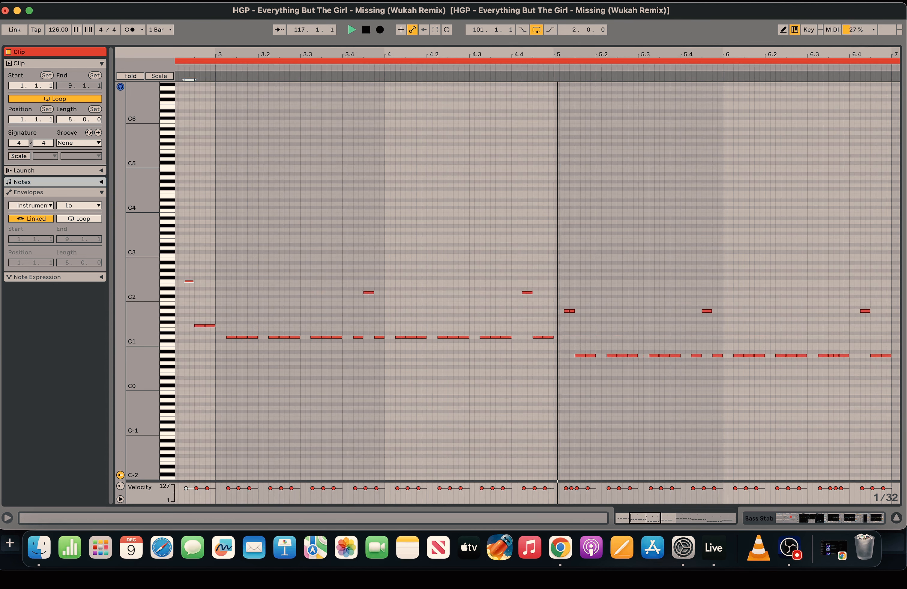
{"action": "key", "text": "space"}
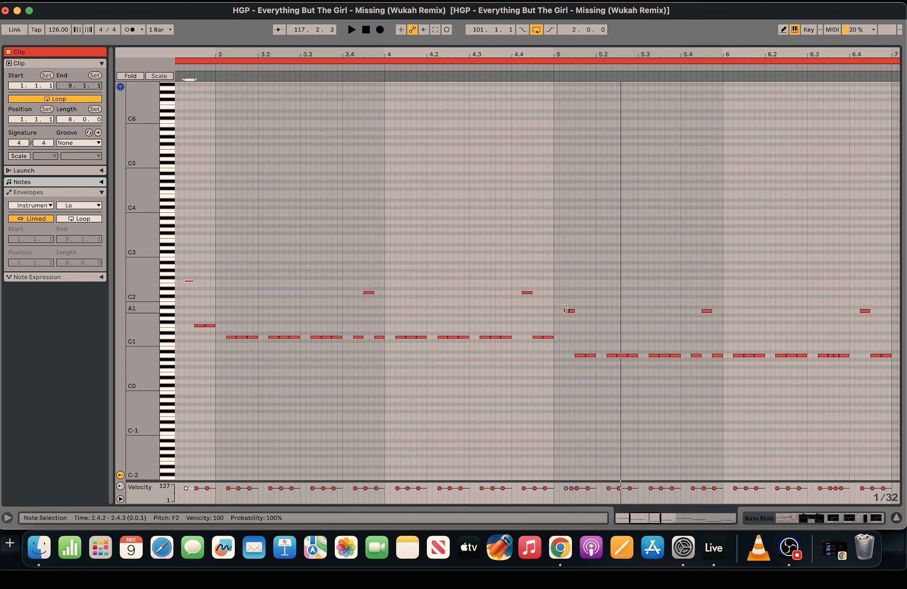
{"action": "left_click", "coordinate": [563, 68]}
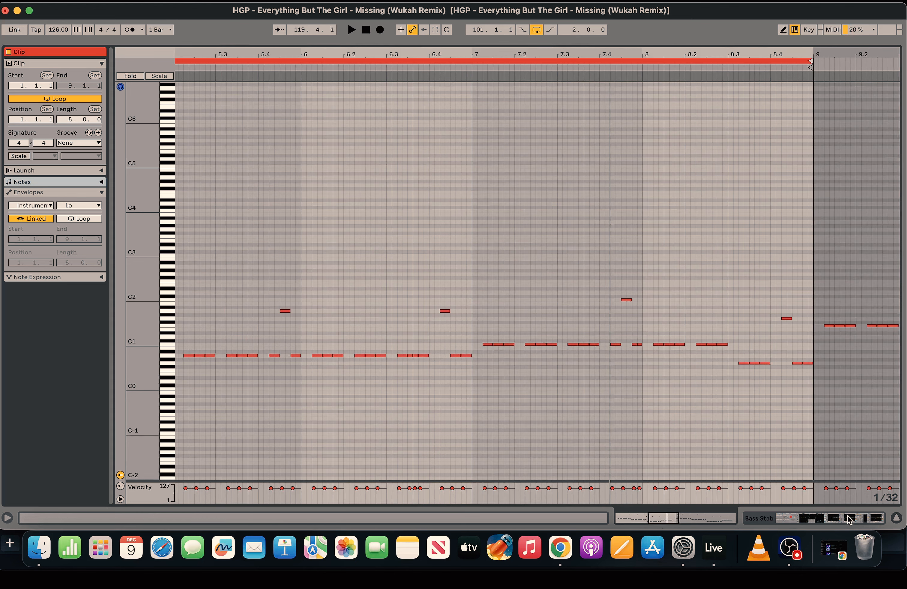
- Play Bass Stab and Bass together from bar 113 with both soloed, and audition the soloed Bass group
{"action": "left_click", "coordinate": [848, 518]}
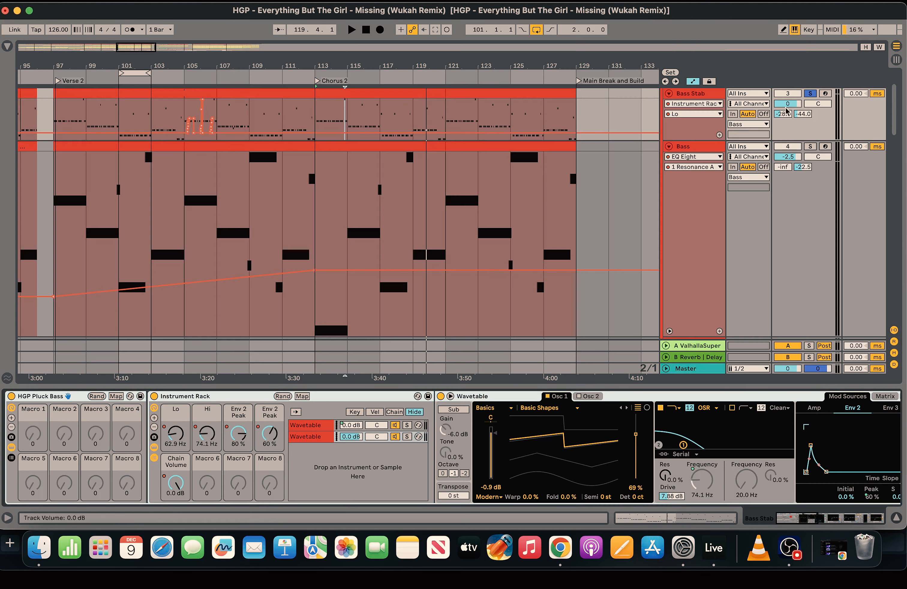
{"action": "left_click", "coordinate": [335, 202]}
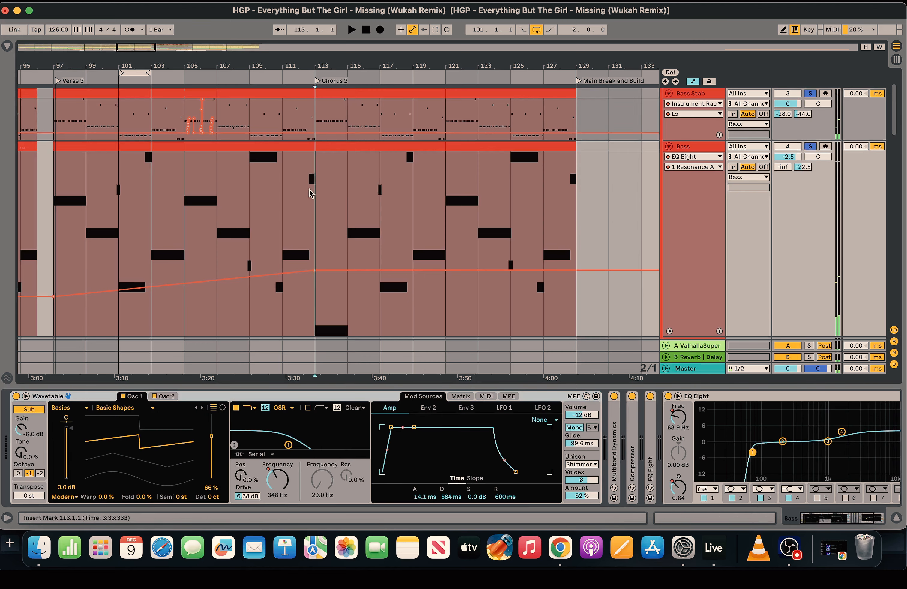
{"action": "key", "text": "space"}
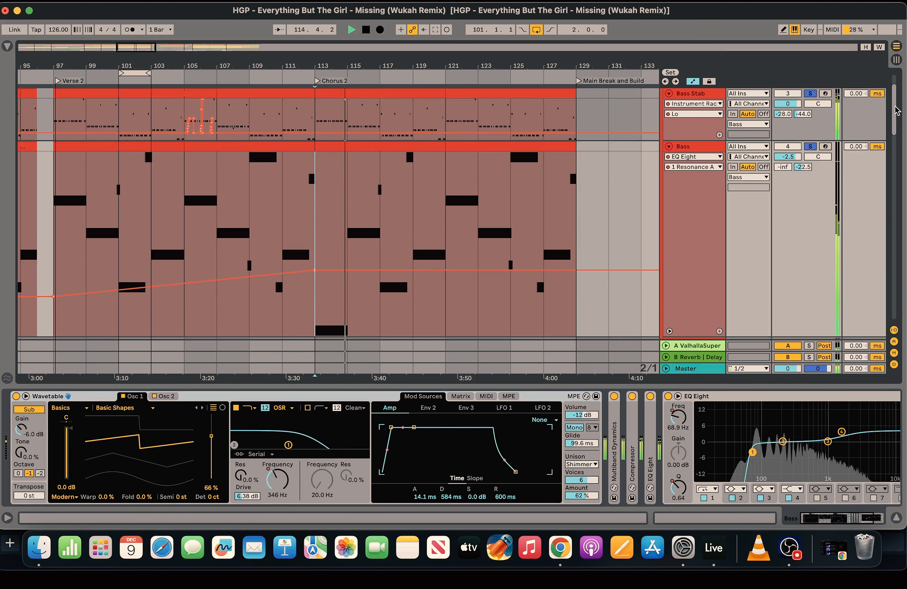
{"action": "key", "text": "space"}
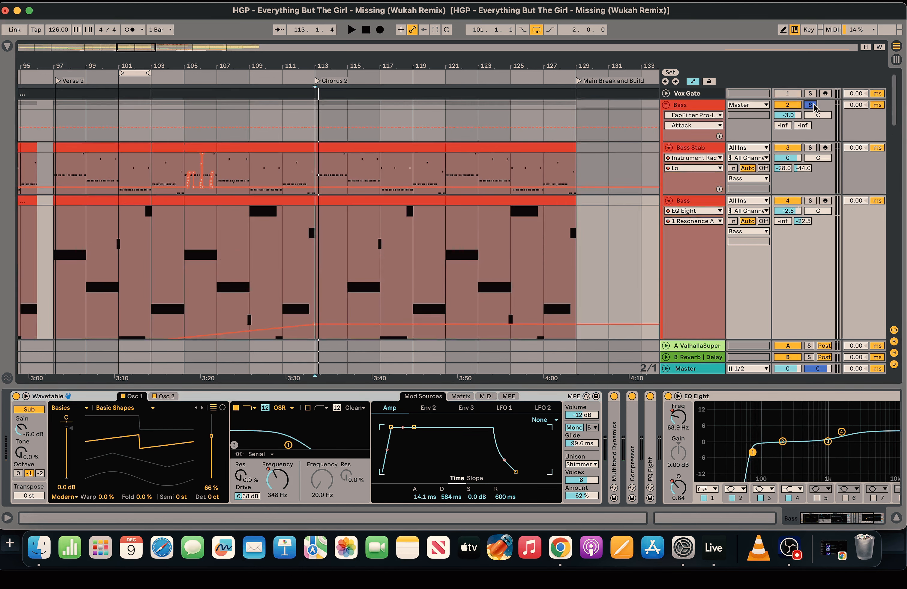
{"action": "key", "text": "space"}
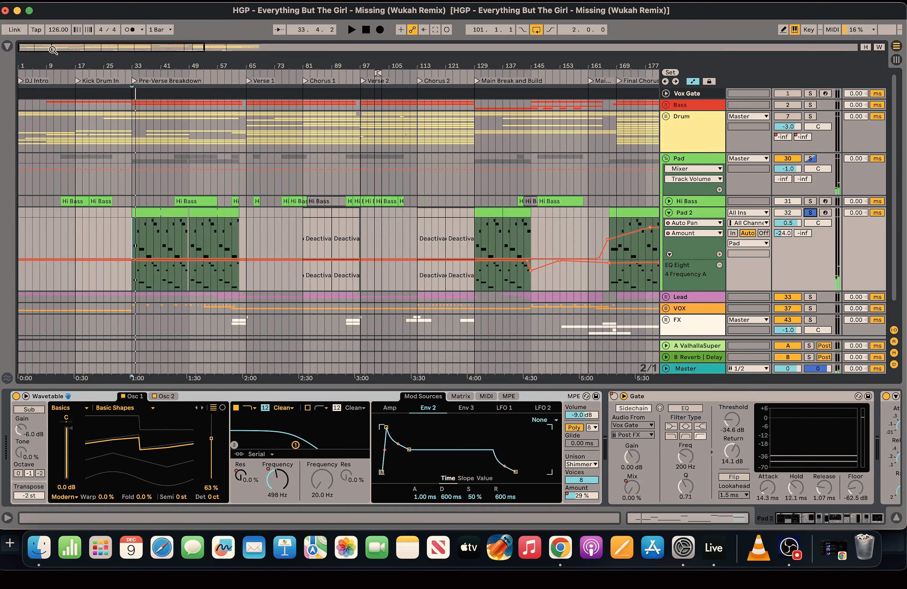
- Focus the arrangement on the Pre-Verse Breakdown, look over Pad 2's Wavetable and Gate settings, and play it from bar 33
{"action": "left_click_drag", "start_coordinate": [53, 50], "coordinate": [40, 65]}
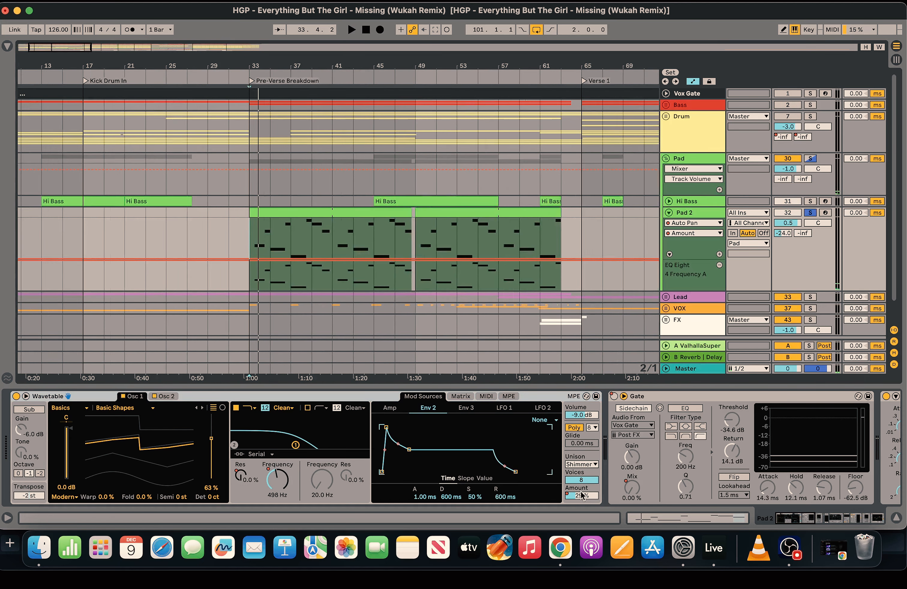
{"action": "mouse_move", "coordinate": [787, 517]}
{"action": "left_mouse_down"}
{"action": "mouse_move", "coordinate": [822, 517]}
{"action": "mouse_move", "coordinate": [793, 517]}
{"action": "left_mouse_up"}
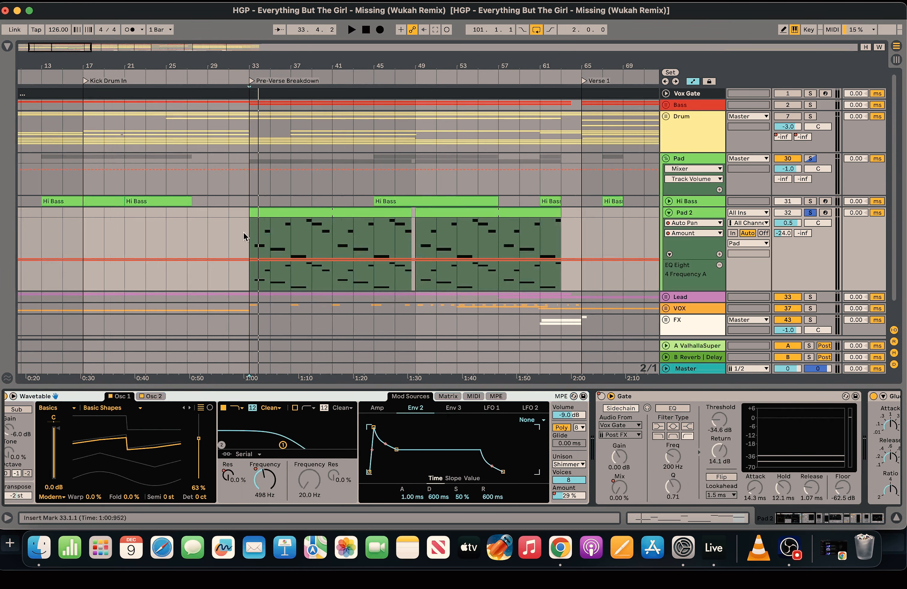
{"action": "key", "text": "space"}
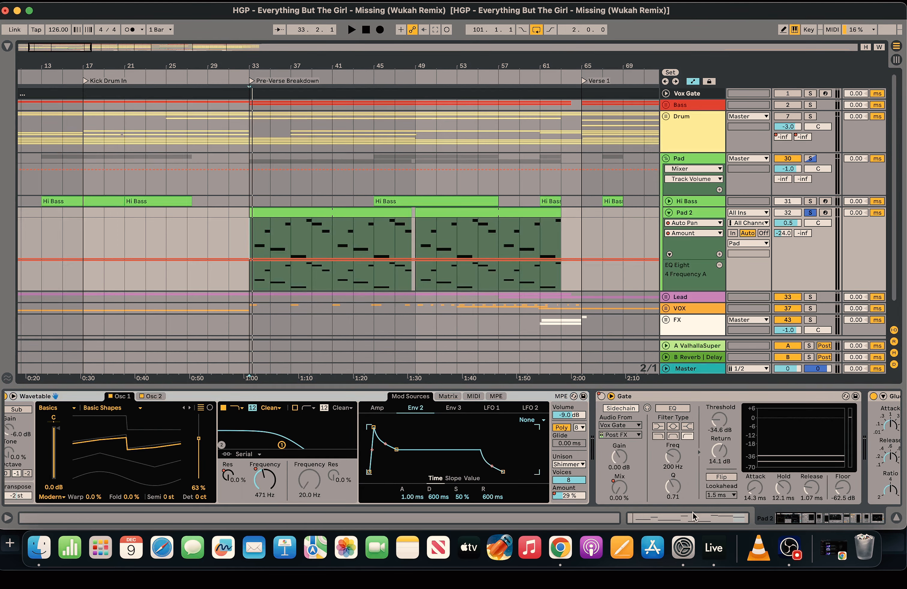
- Open Pad 2's eight-bar MIDI clip, play its notes from the start, and return to the track's devices
{"action": "left_click", "coordinate": [694, 517]}
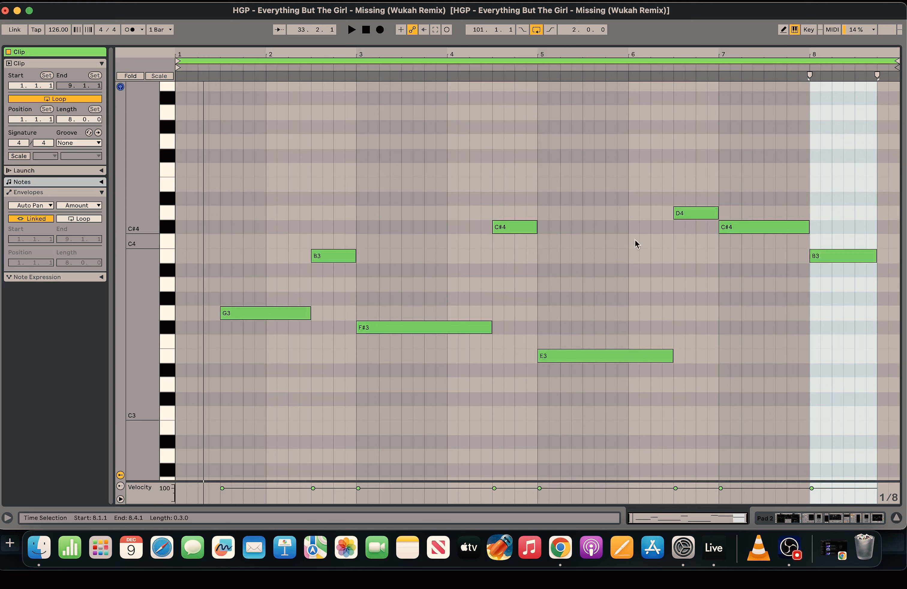
{"action": "left_click", "coordinate": [191, 69]}
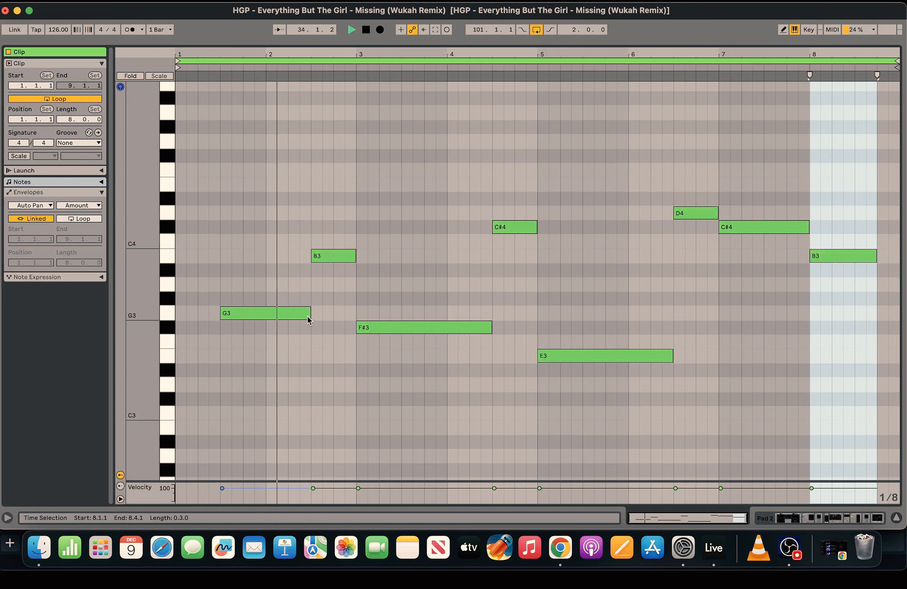
{"action": "left_click", "coordinate": [844, 517]}
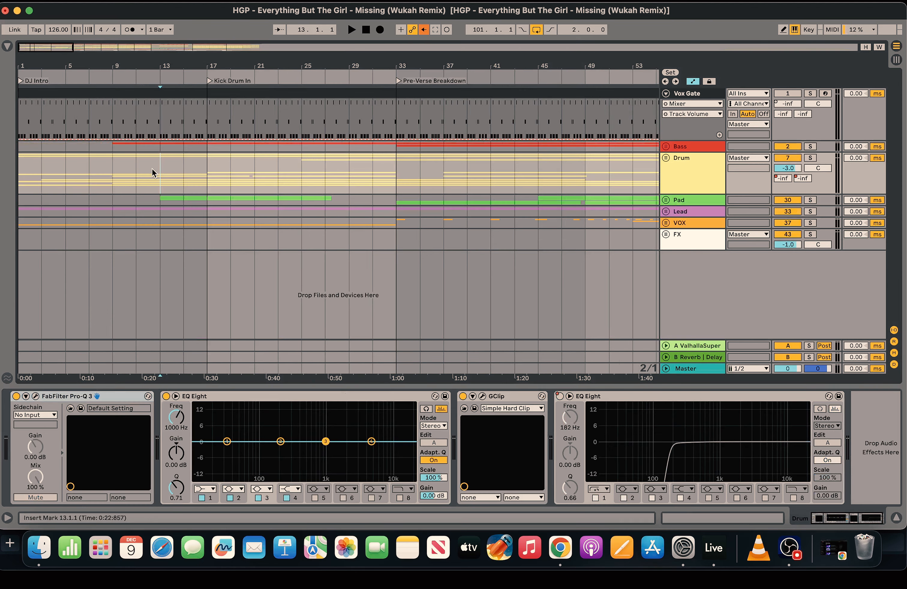
- Expand the Pad group around the DJ Intro, solo Hi Bass, and play it from bar 15
{"action": "left_click_drag", "start_coordinate": [73, 48], "coordinate": [33, 47]}
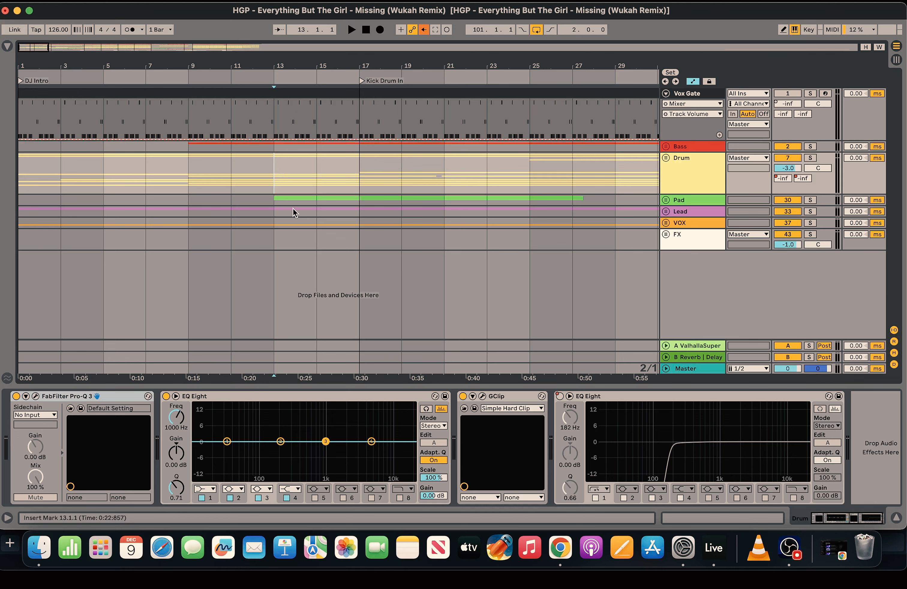
{"action": "left_click", "coordinate": [668, 202]}
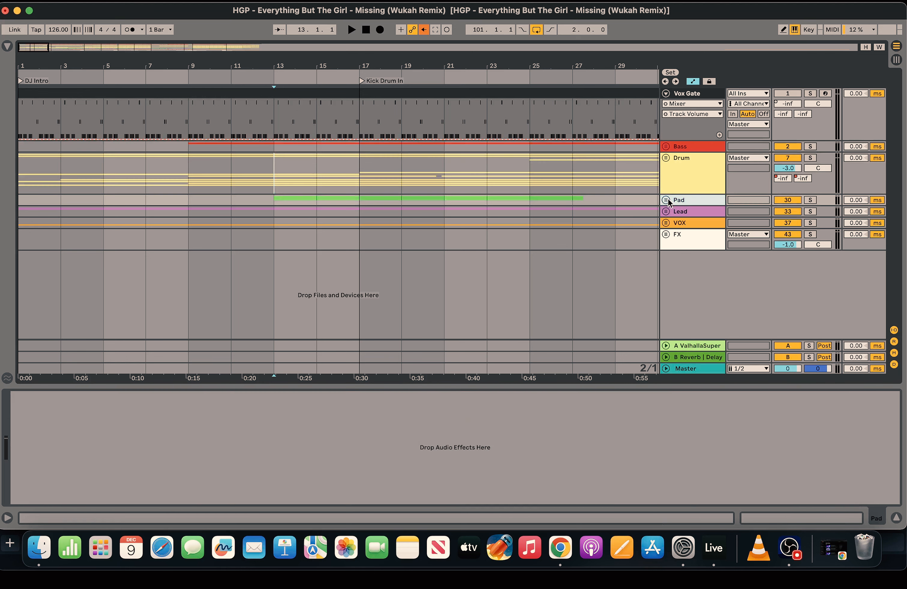
{"action": "left_click", "coordinate": [666, 199]}
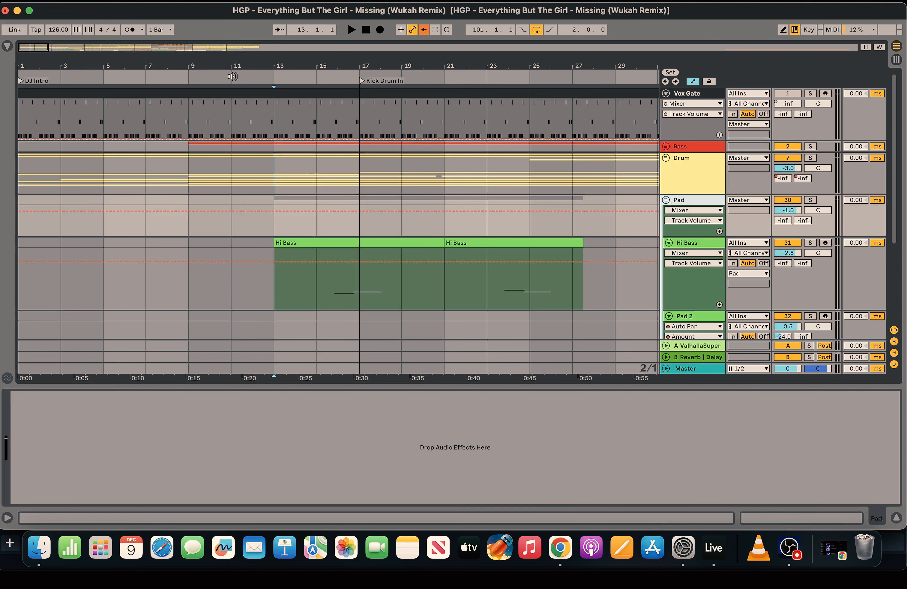
{"action": "left_click", "coordinate": [337, 291]}
{"action": "key", "text": "space"}
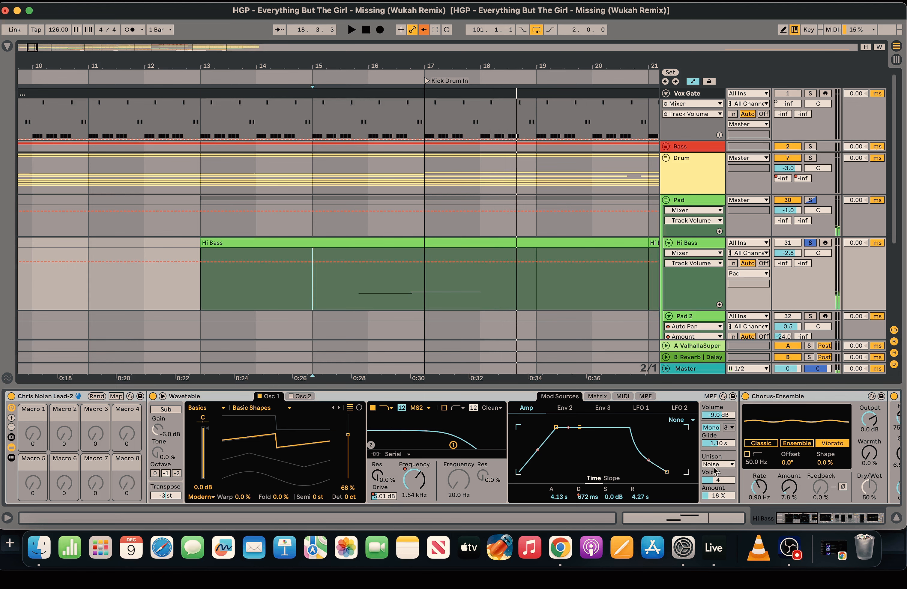
{"action": "left_click_drag", "start_coordinate": [798, 515], "coordinate": [839, 505]}
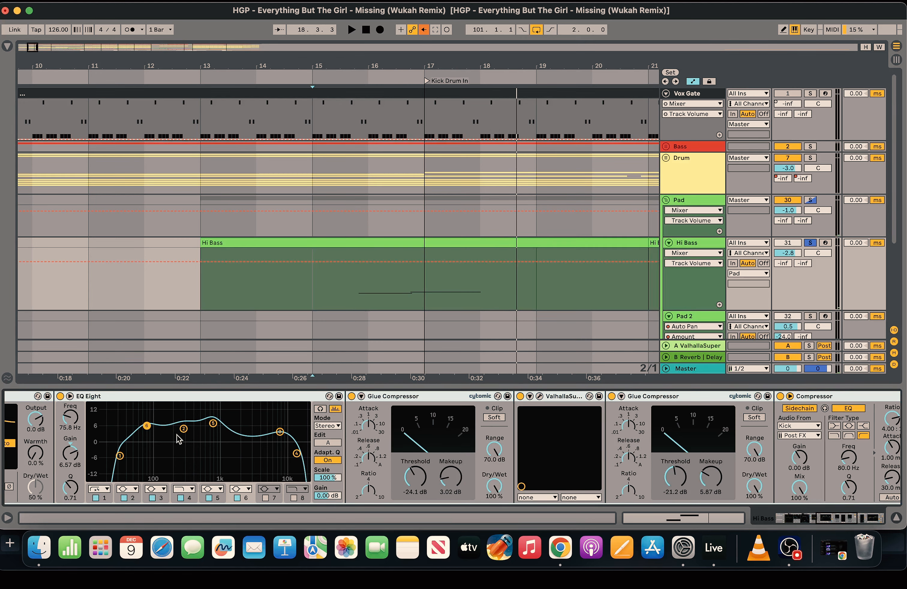
{"action": "left_click_drag", "start_coordinate": [830, 517], "coordinate": [769, 523]}
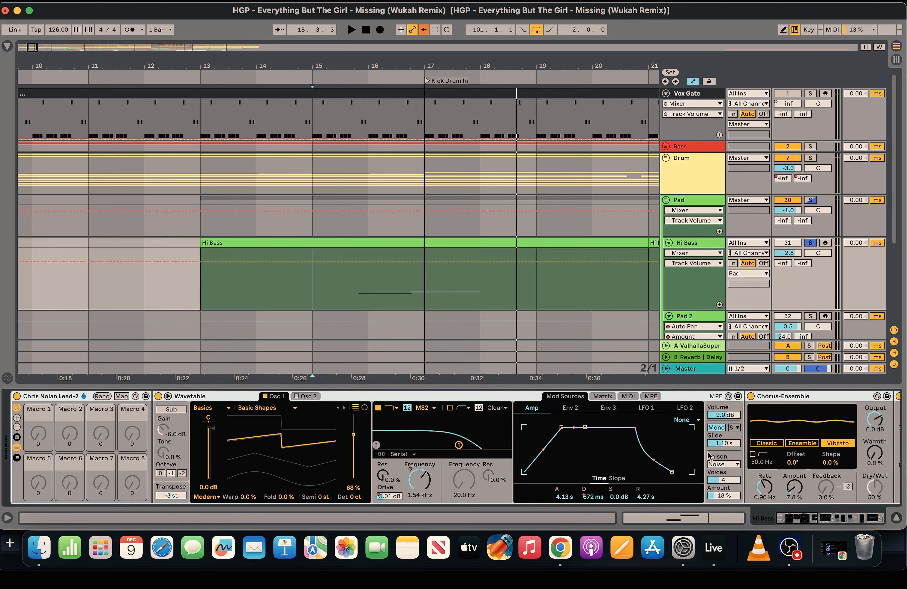
{"action": "left_click_drag", "start_coordinate": [30, 46], "coordinate": [29, 29]}
{"action": "left_click", "coordinate": [444, 291]}
{"action": "key", "text": "space"}
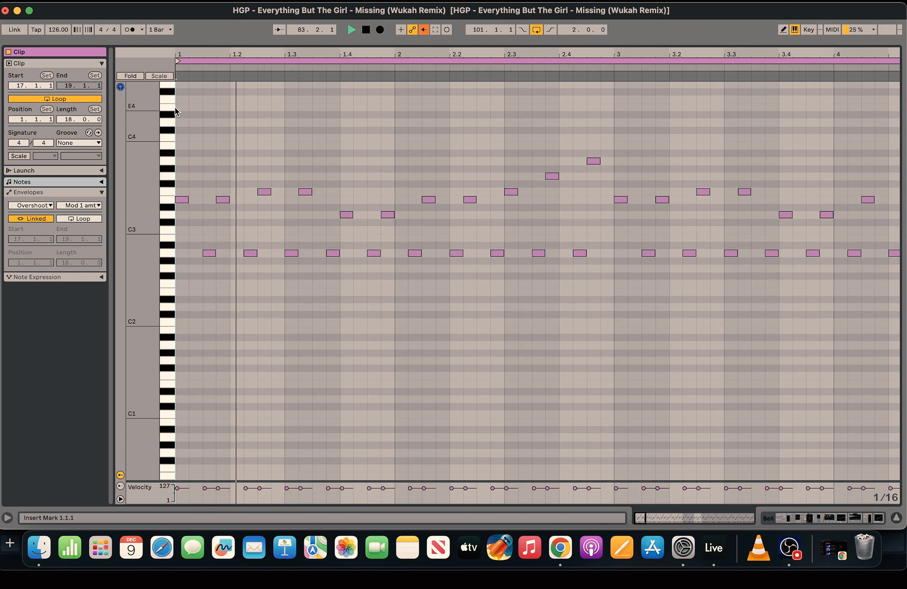
- Audition the Bell clip's notes in Chorus 1 from the clip's start, and return to the Overshoot Lead rack and effects
{"action": "key", "text": "space"}
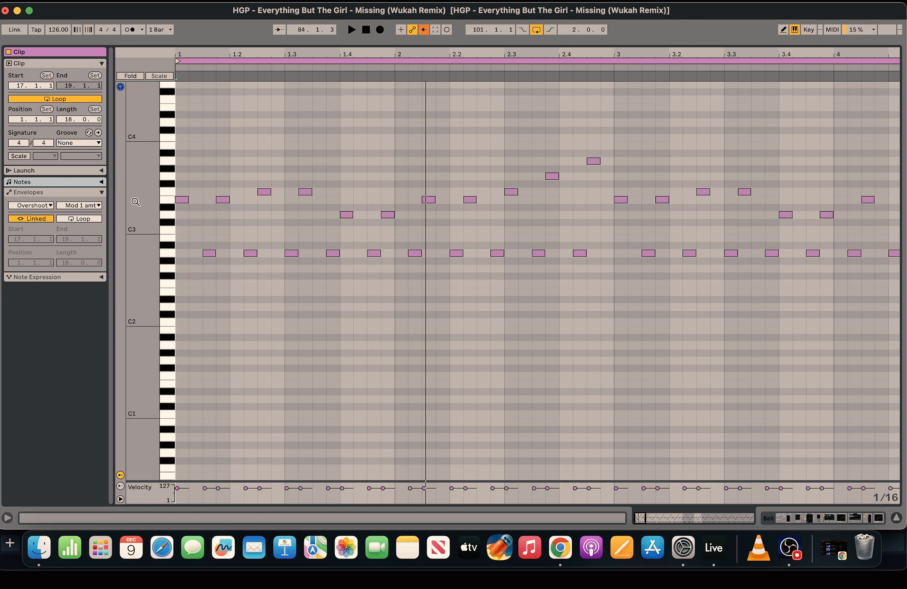
{"action": "left_click", "coordinate": [196, 69]}
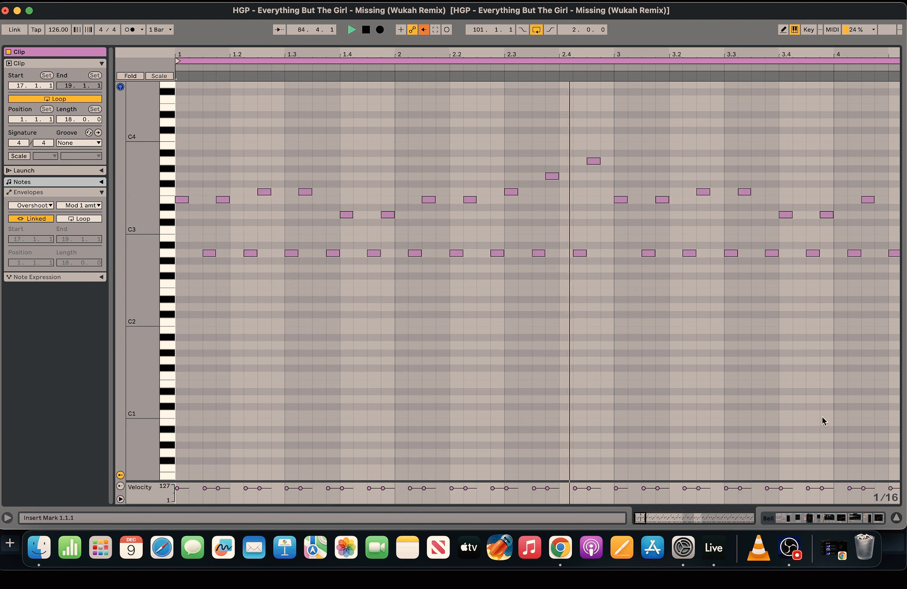
{"action": "left_click", "coordinate": [818, 519]}
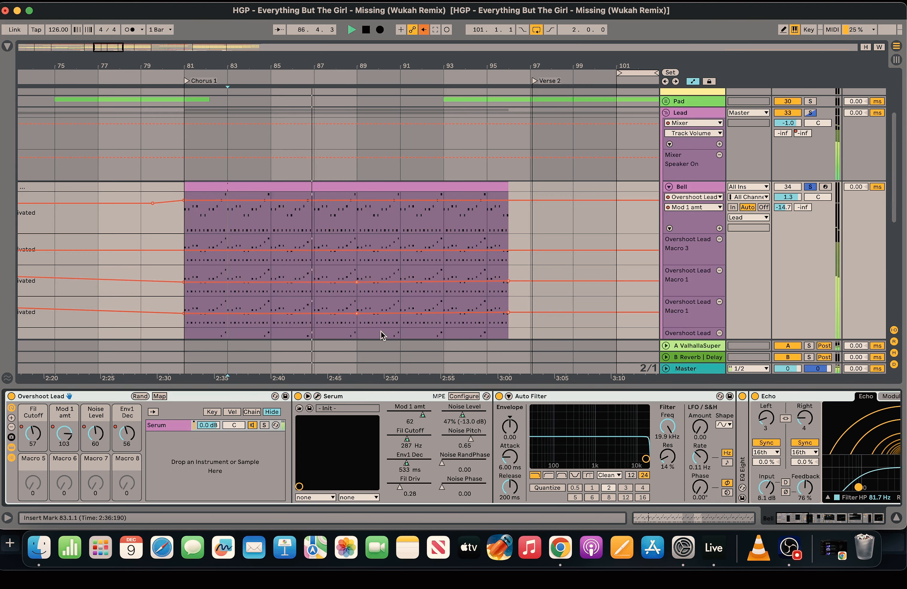
{"action": "key", "text": "space"}
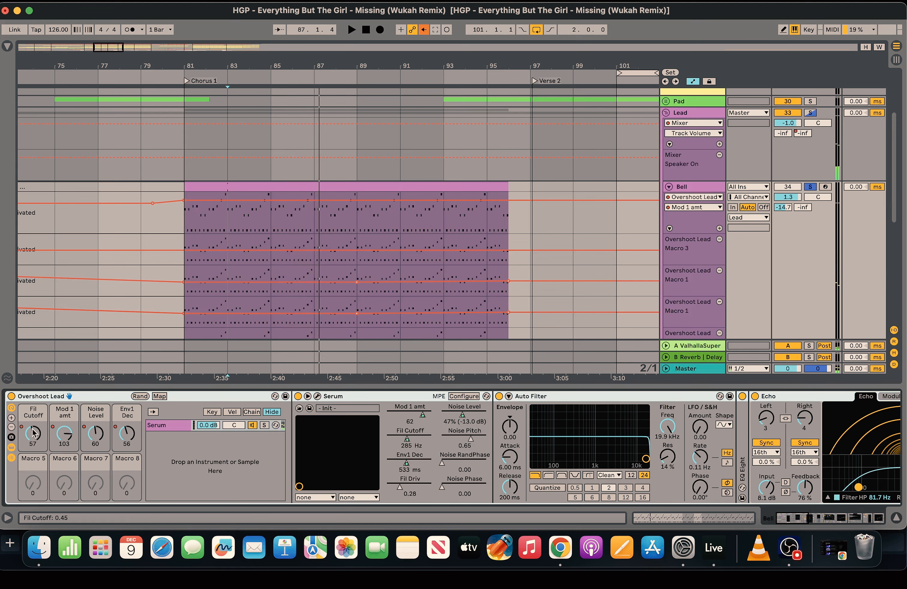
- Audition the Bell track's macro automation through the Main Break and Build, including from bar 153, with the Final Chorus in view
{"action": "left_click_drag", "start_coordinate": [110, 48], "coordinate": [110, 50]}
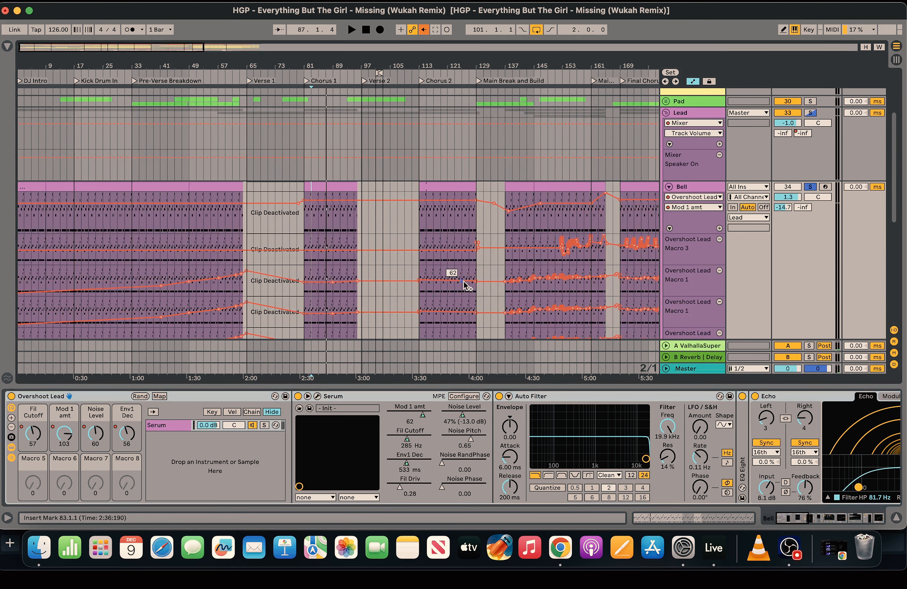
{"action": "left_click", "coordinate": [526, 197]}
{"action": "key", "text": "space"}
{"action": "left_click", "coordinate": [561, 225]}
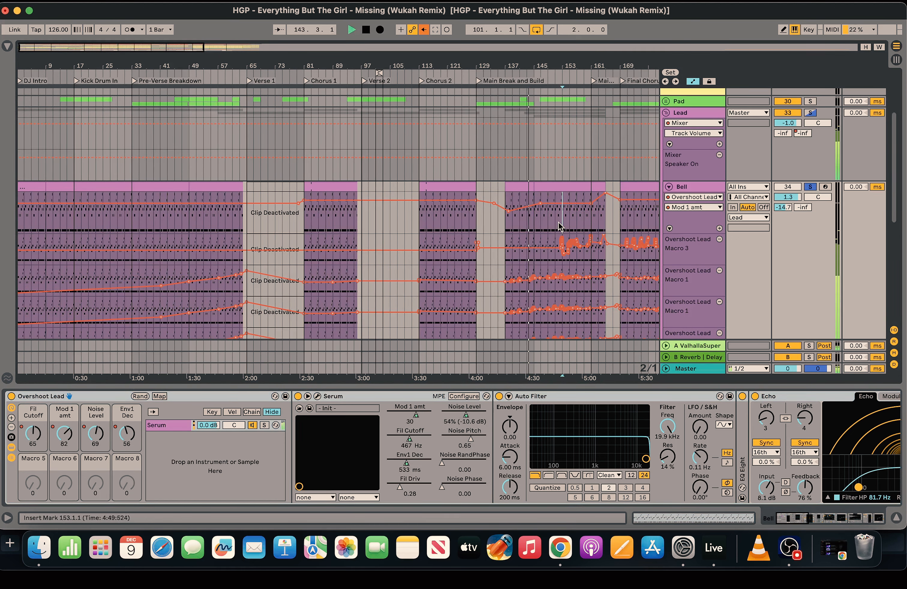
{"action": "key", "text": "space"}
{"action": "key", "text": "space"}
{"action": "left_click_drag", "start_coordinate": [159, 46], "coordinate": [198, 45]}
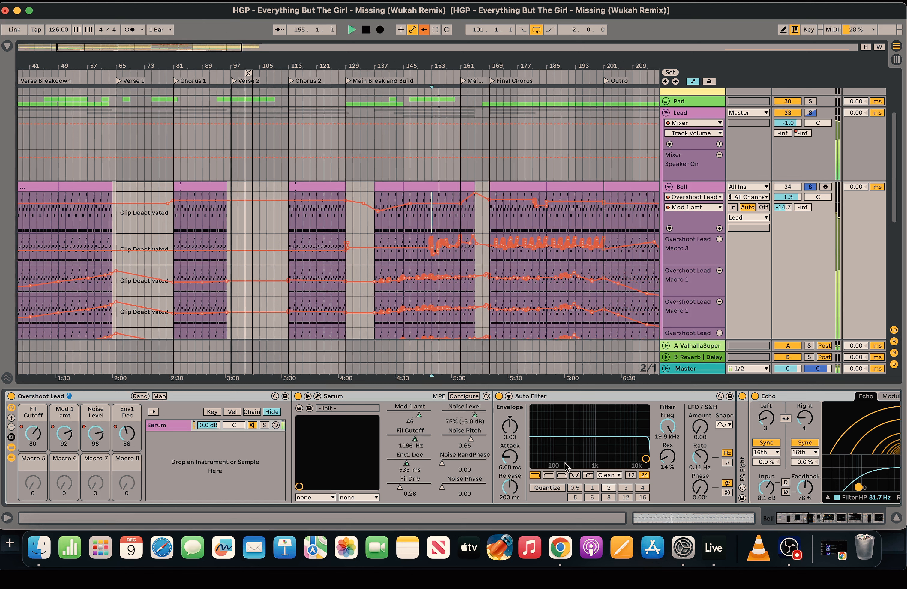
- Review the device chain of the ValhallaSupermassive return track, then play the soloed Bell through it from bar 153
{"action": "key", "text": "space"}
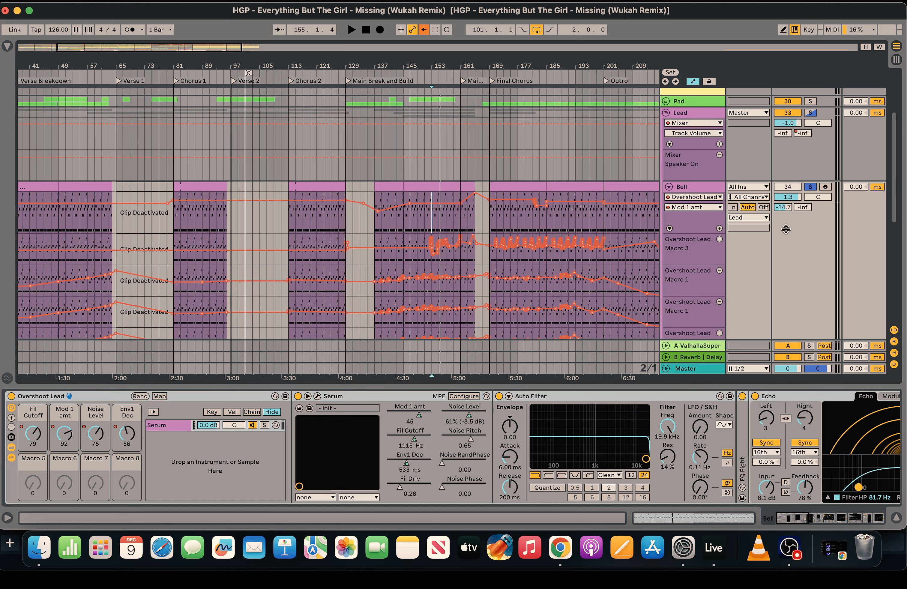
{"action": "left_click", "coordinate": [709, 348]}
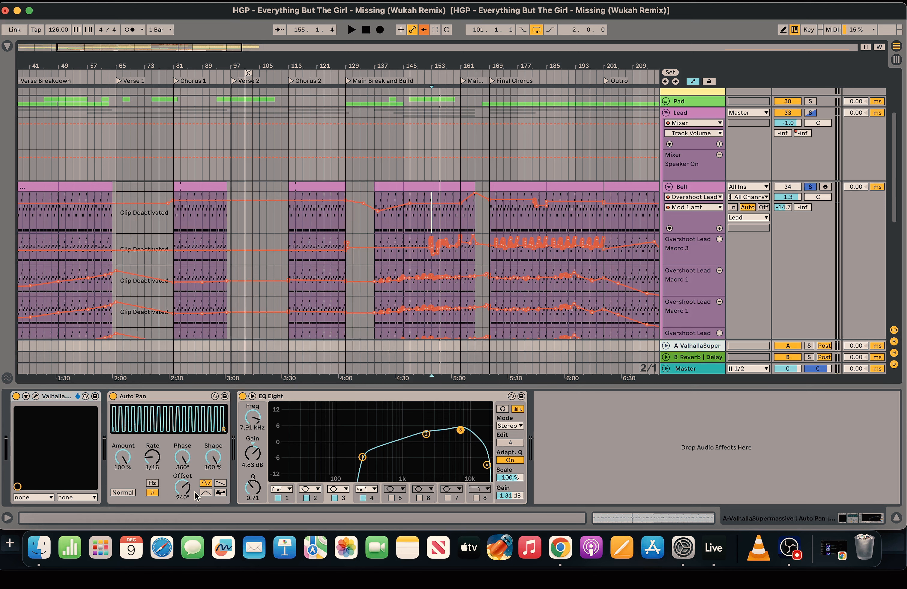
{"action": "key", "text": "space"}
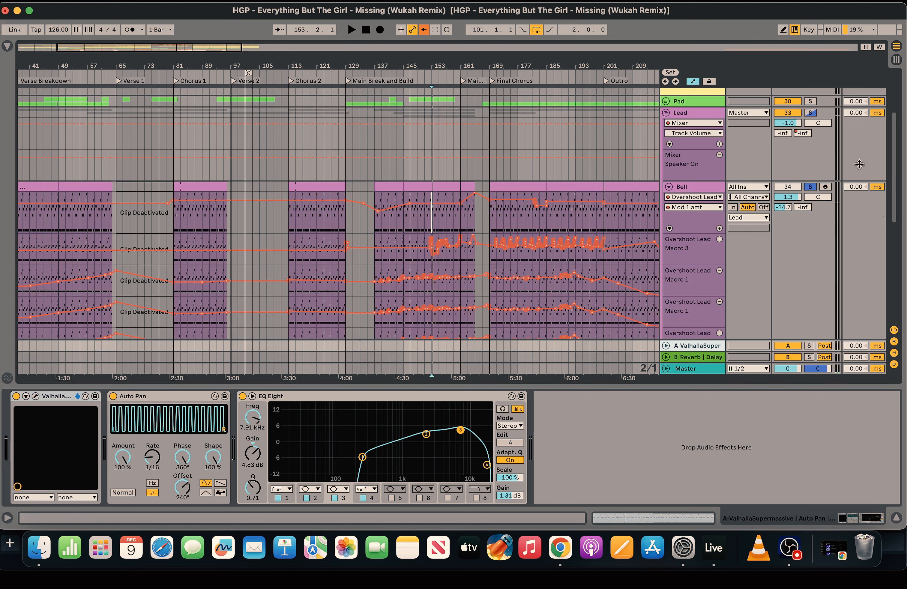
{"action": "key", "text": "space"}
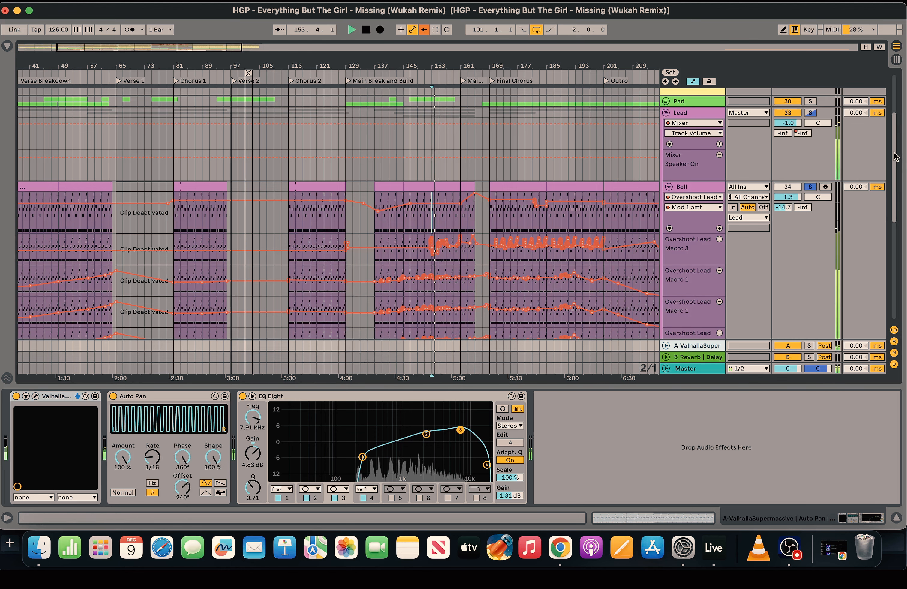
- Solo the 35 Audio track and audition its resampled audio from bar 97 at Verse 2
{"action": "scroll", "coordinate": [723, 200], "scroll_direction": "down", "scroll_amount": 5}
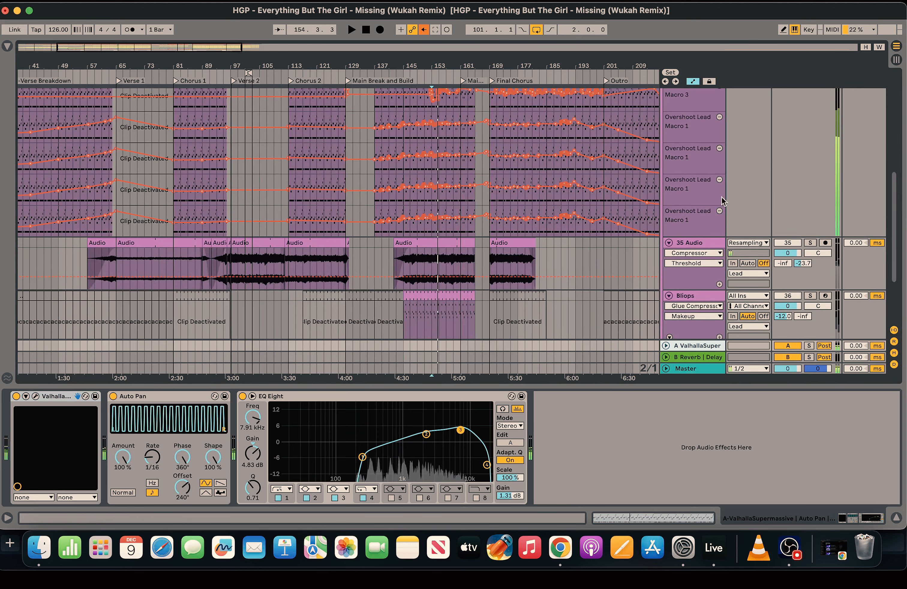
{"action": "left_click", "coordinate": [231, 258]}
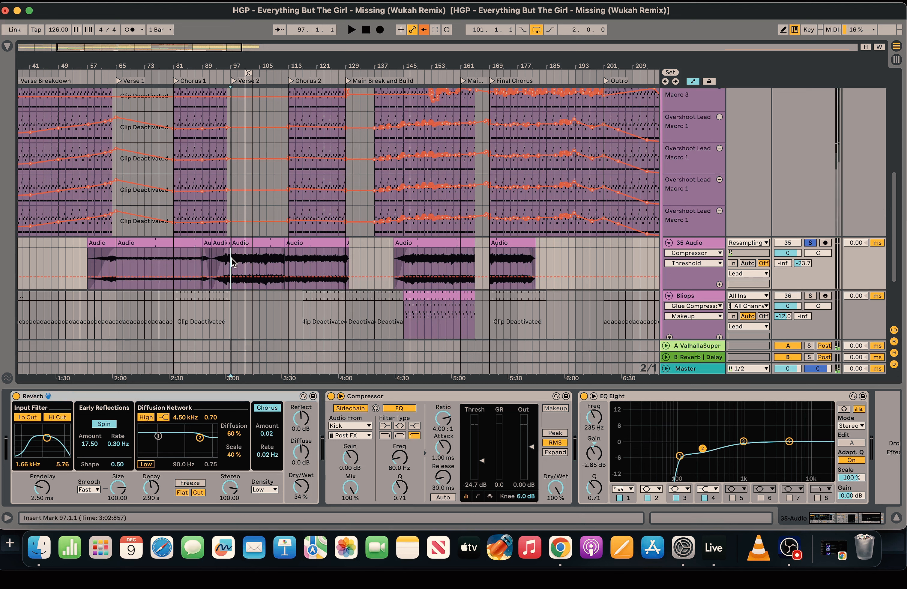
{"action": "key", "text": "space"}
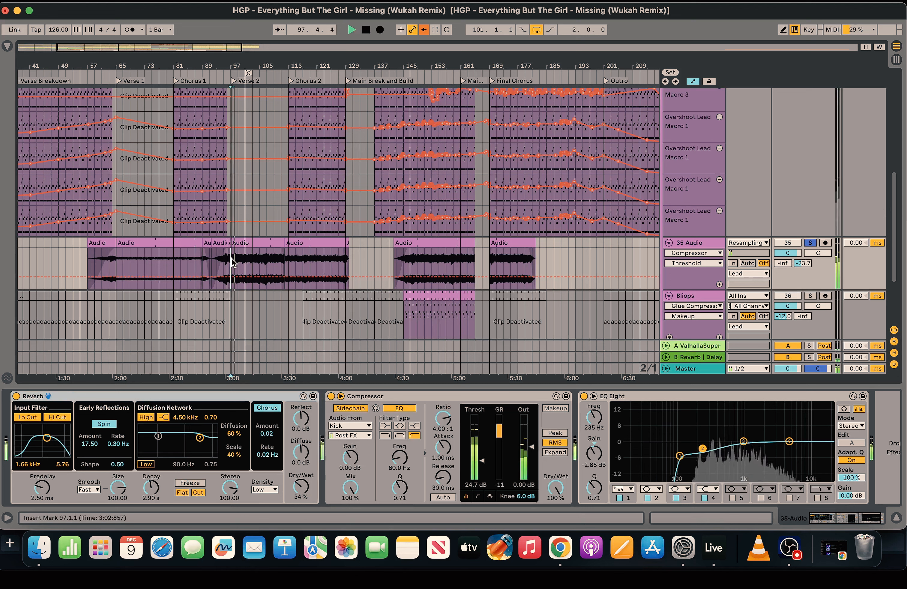
{"action": "key", "text": "space"}
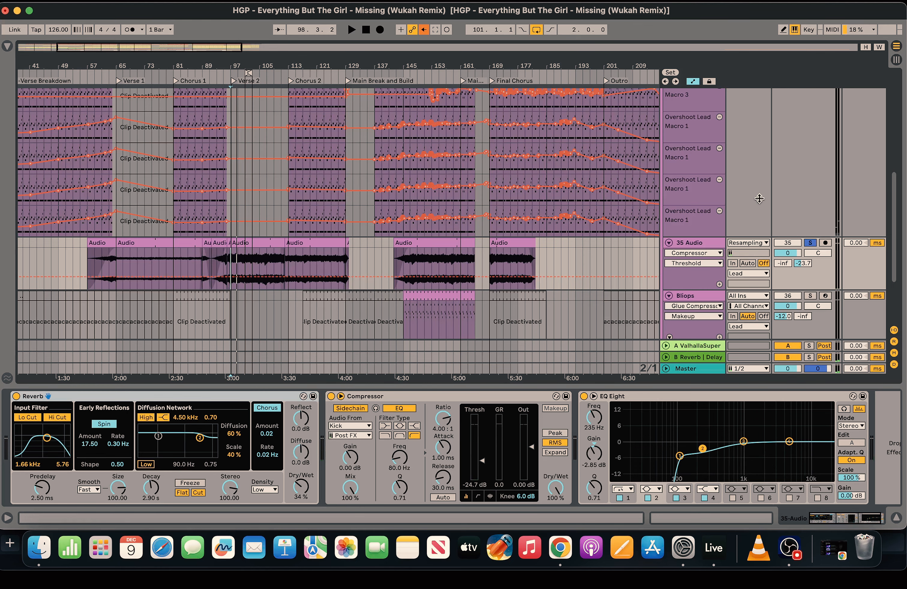
- Solo the whole Lead group and audition its layers together from bar 113 at Chorus 2
{"action": "scroll", "coordinate": [879, 237], "scroll_direction": "up", "scroll_amount": 6}
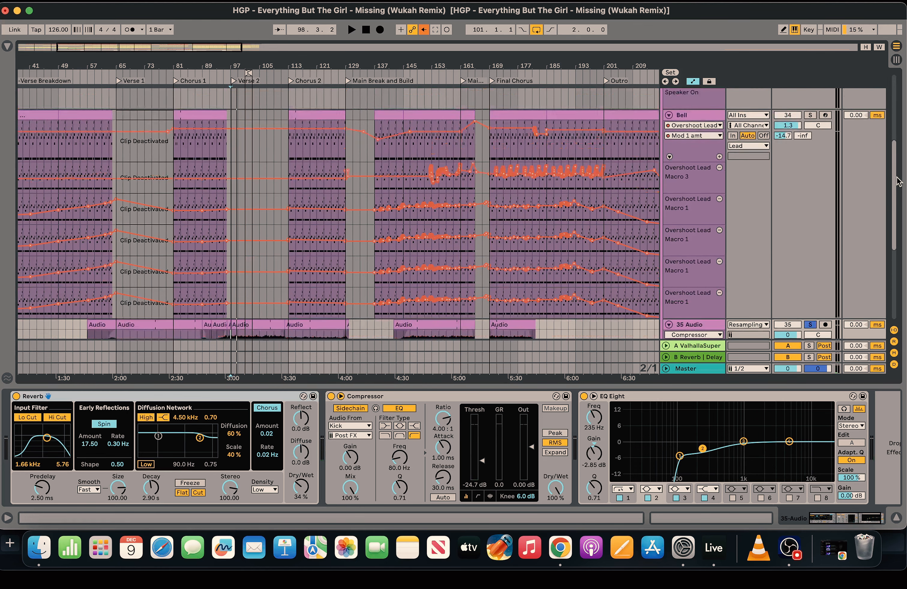
{"action": "scroll", "coordinate": [852, 141], "scroll_direction": "up", "scroll_amount": 3}
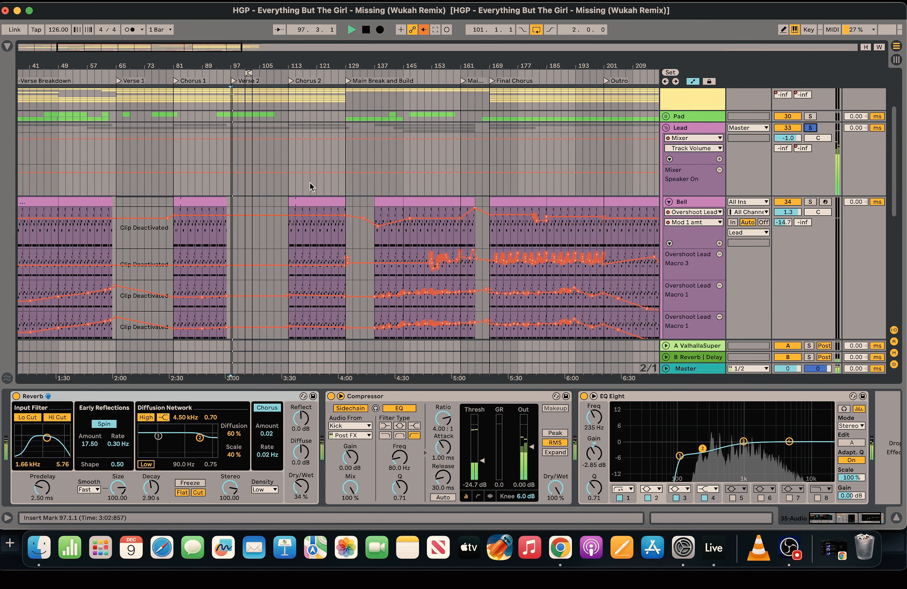
{"action": "left_click", "coordinate": [288, 182]}
{"action": "key", "text": "space"}
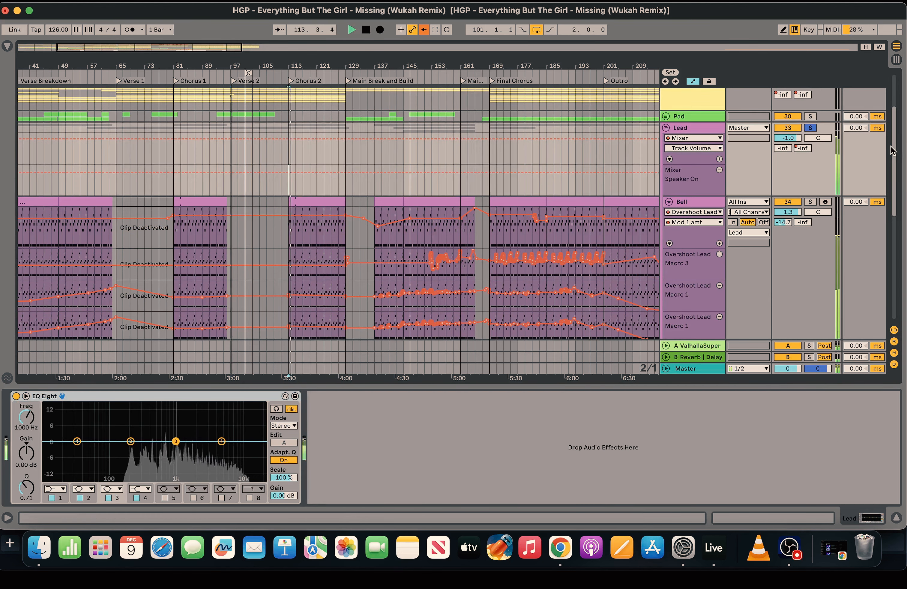
{"action": "scroll", "coordinate": [893, 202], "scroll_direction": "down", "scroll_amount": 8}
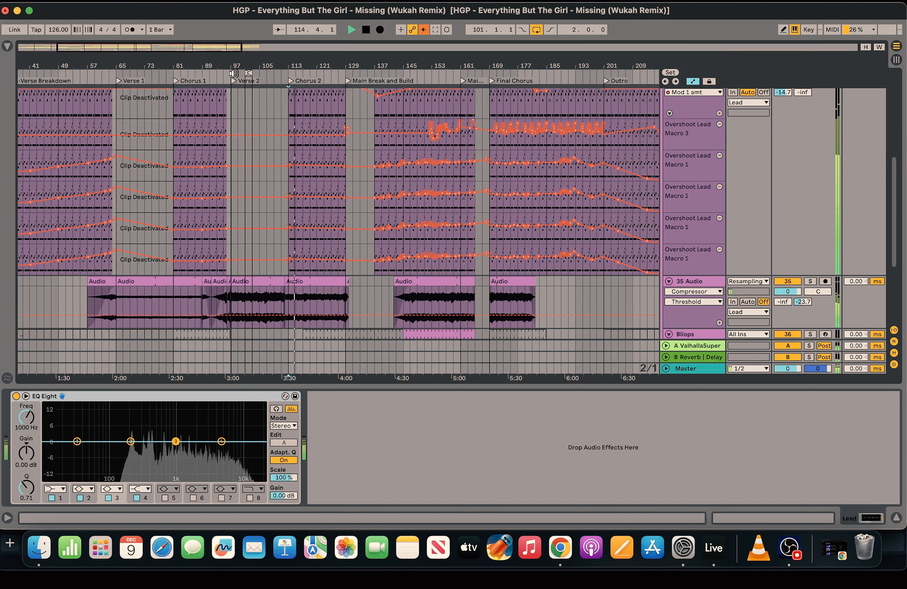
- Add the Bass group to the solo so it plays together with the Lead group
{"action": "left_click", "coordinate": [239, 75]}
{"action": "scroll", "coordinate": [903, 181], "scroll_direction": "up", "scroll_amount": 10}
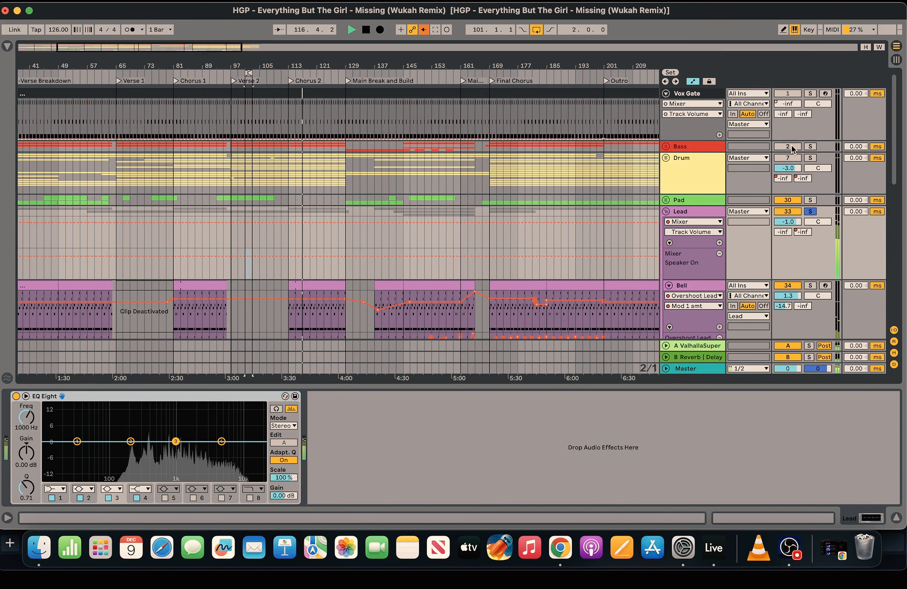
{"action": "left_click", "coordinate": [809, 146]}
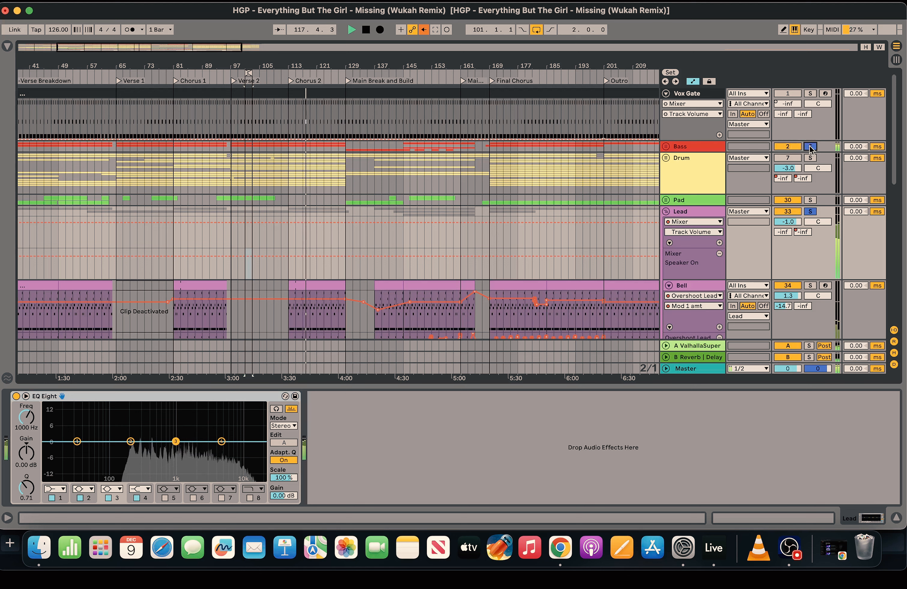
- Solo the Bliops track and audition its active clip from bar 145 in the Main Break and Build
{"action": "left_click_drag", "start_coordinate": [135, 46], "coordinate": [135, 48]}
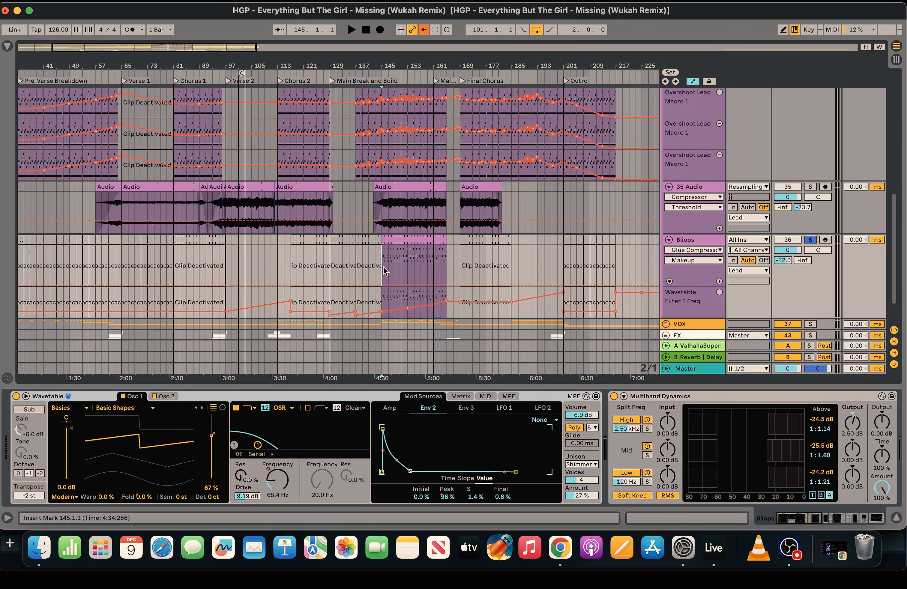
{"action": "key", "text": "space"}
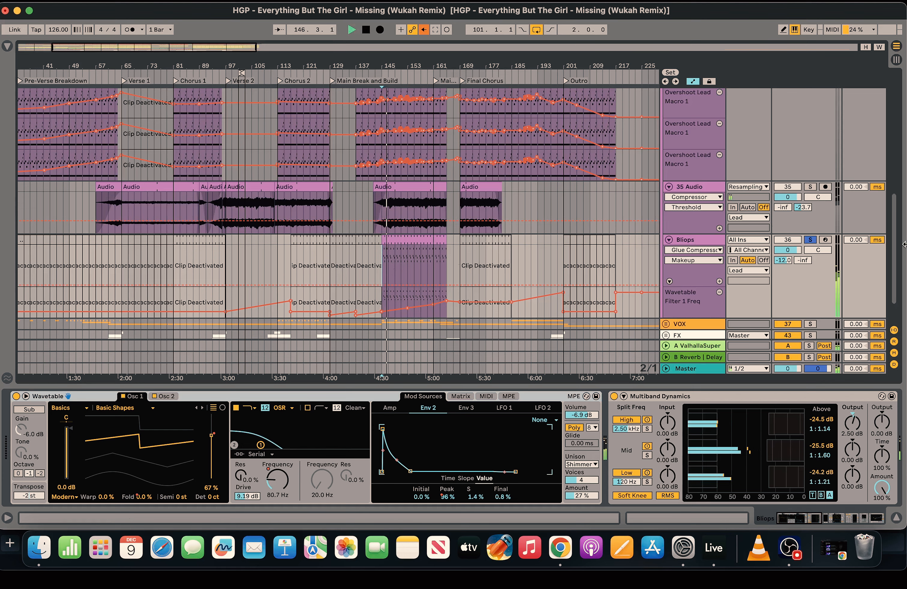
{"action": "key", "text": "space"}
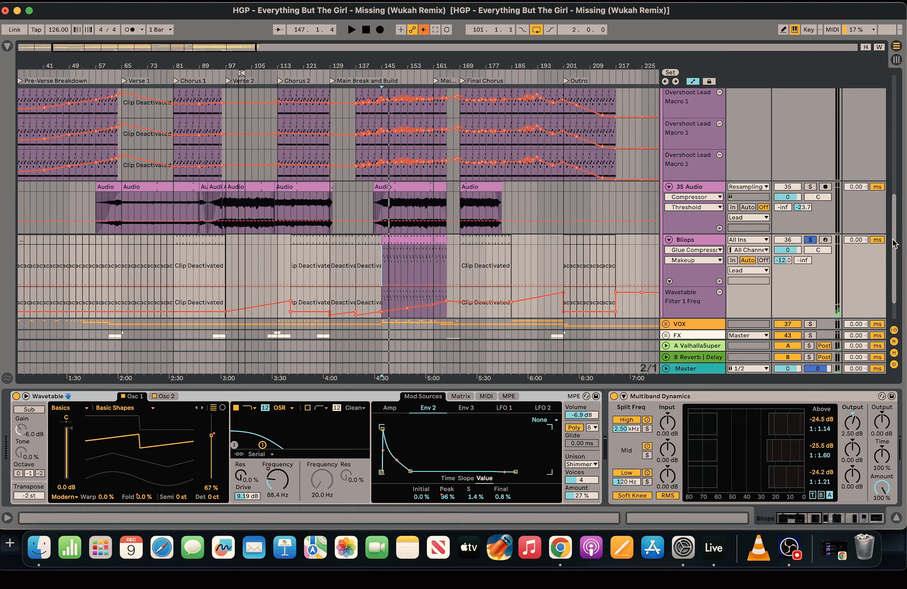
- Solo Bell and 35 Audio alongside Bliops and play the three lead layers together from bar 145
{"action": "scroll", "coordinate": [894, 196], "scroll_direction": "up", "scroll_amount": 5}
{"action": "scroll", "coordinate": [894, 196], "scroll_direction": "up", "scroll_amount": 1}
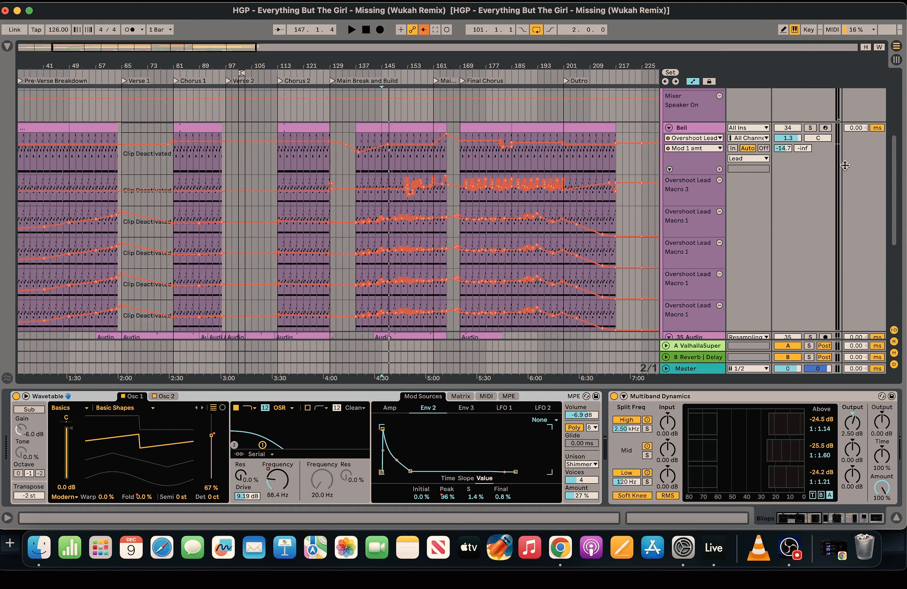
{"action": "left_click", "coordinate": [810, 128]}
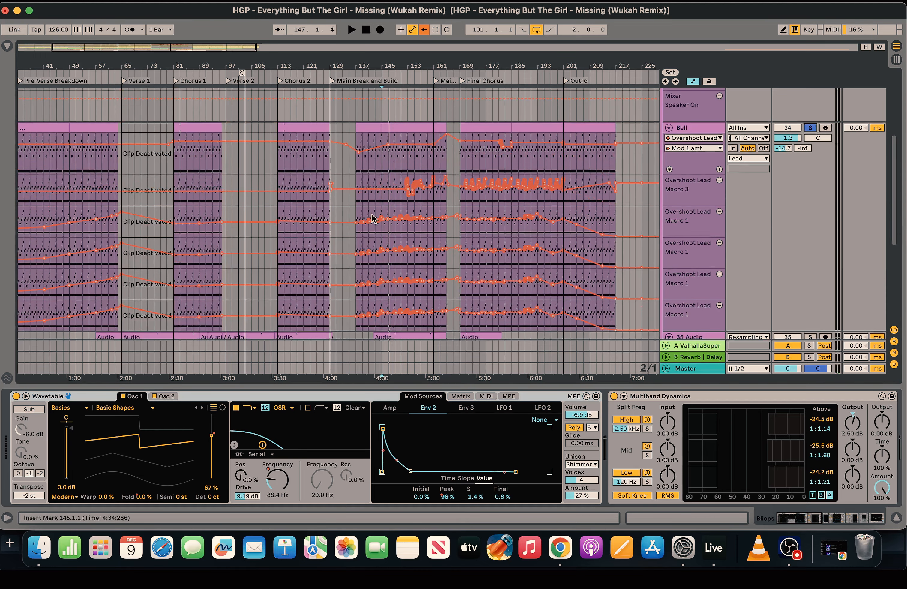
{"action": "left_click", "coordinate": [382, 178]}
{"action": "key", "text": "space"}
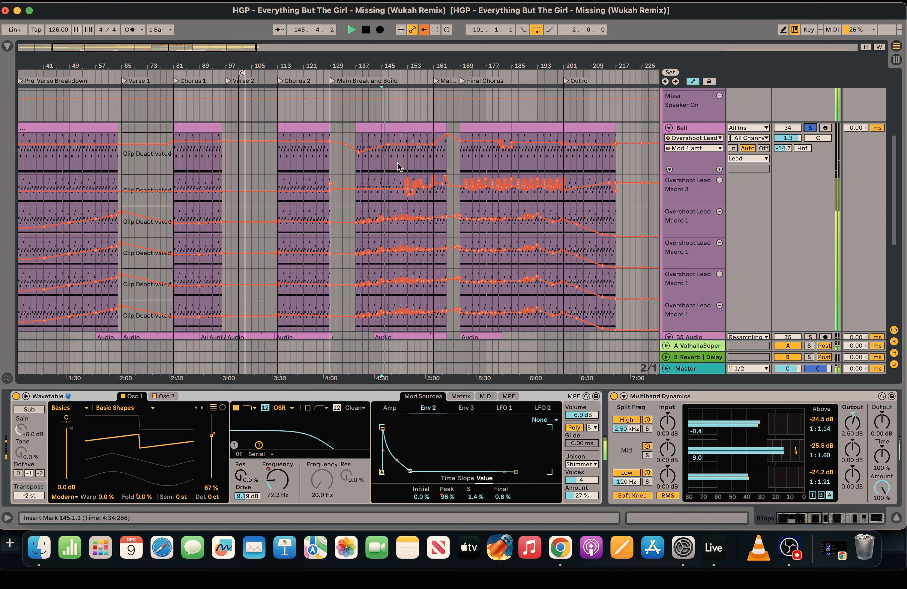
{"action": "scroll", "coordinate": [895, 185], "scroll_direction": "down", "scroll_amount": 3}
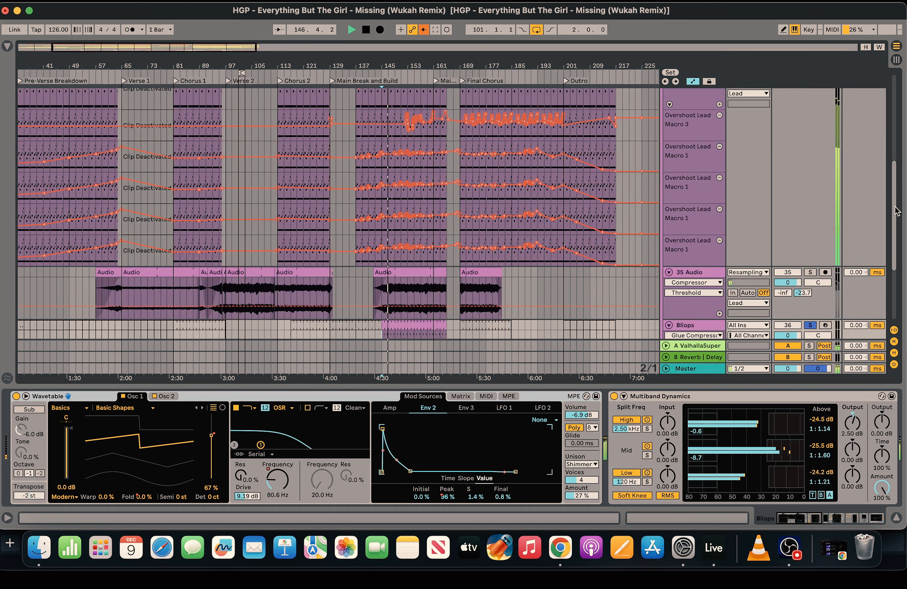
{"action": "left_click", "coordinate": [810, 272]}
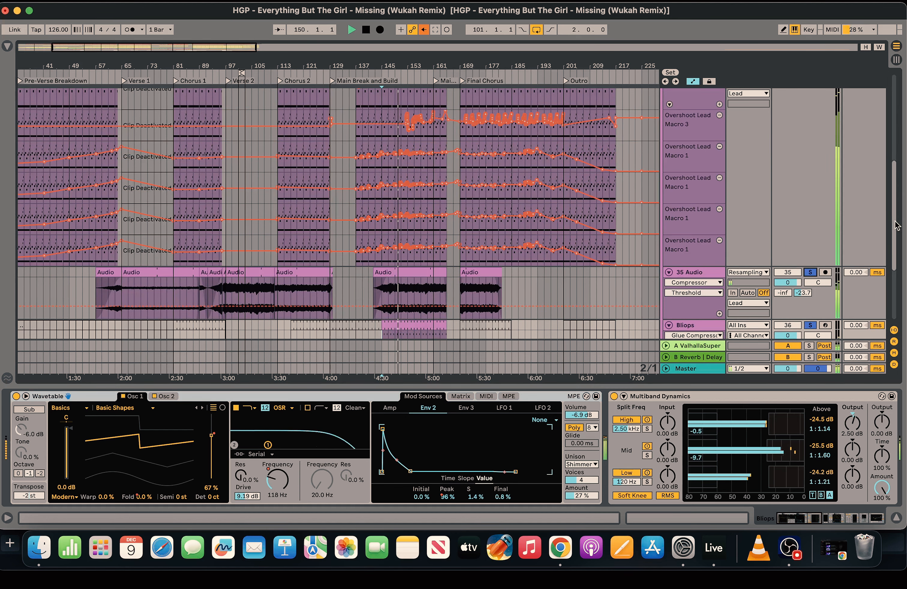
- Examine the notes of the Bliops clip starting at bar 145, stop playback, and return to the track's Wavetable device chain
{"action": "scroll", "coordinate": [897, 226], "scroll_direction": "down", "scroll_amount": 6}
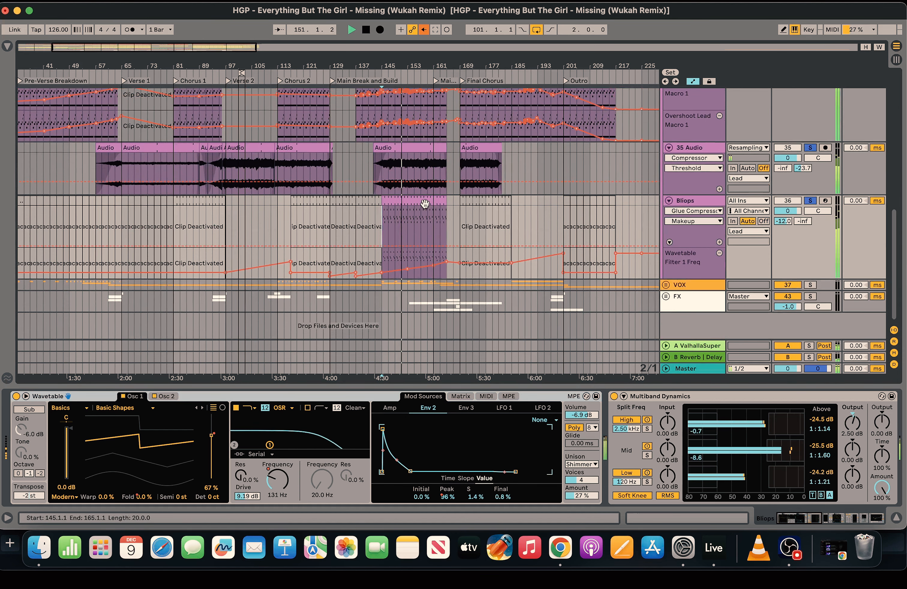
{"action": "left_click", "coordinate": [424, 204]}
{"action": "left_click", "coordinate": [710, 518]}
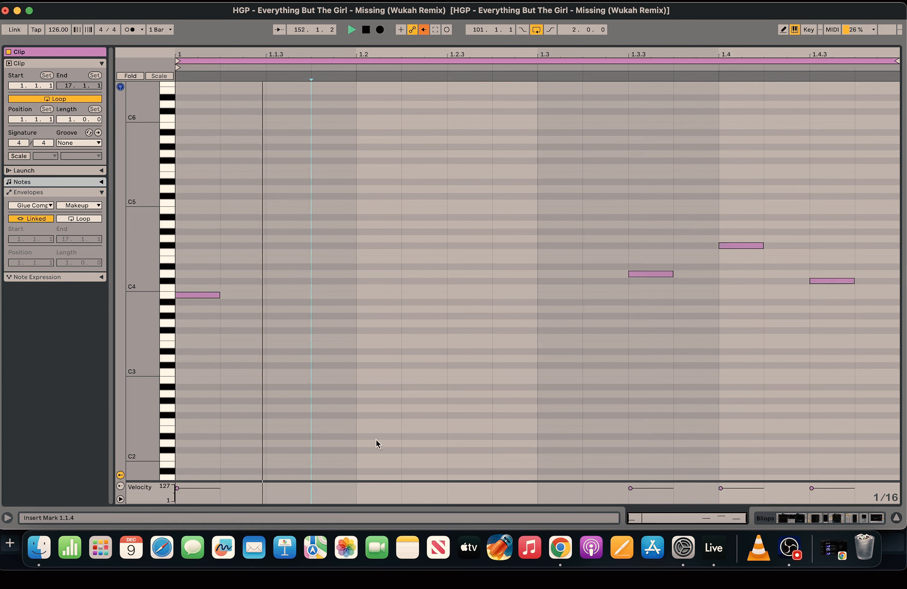
{"action": "key", "text": "space"}
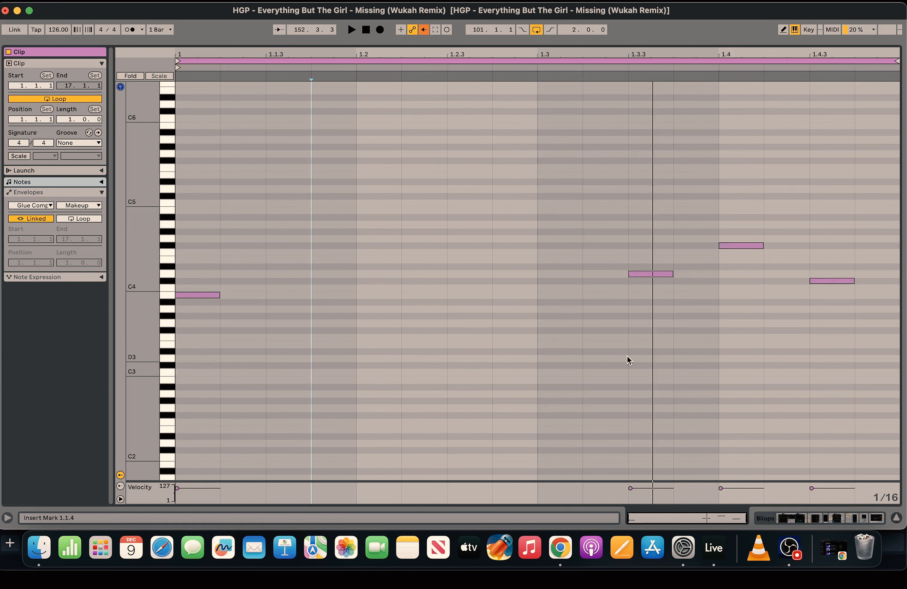
{"action": "left_click", "coordinate": [869, 520]}
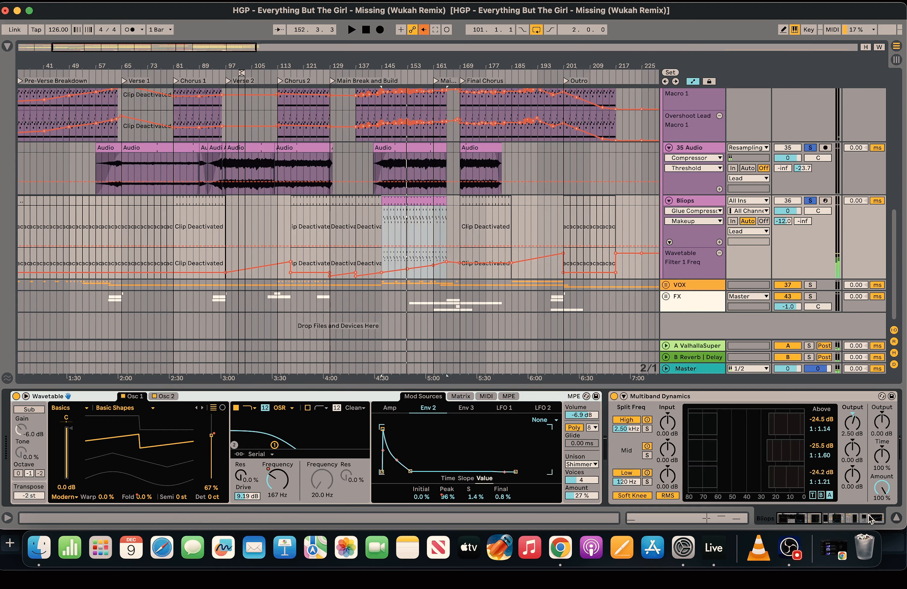
- Audition the soloed vocal on track 41 from bar 65 at Verse 1, with the arrangement in view through Chorus 1
{"action": "left_click", "coordinate": [180, 306]}
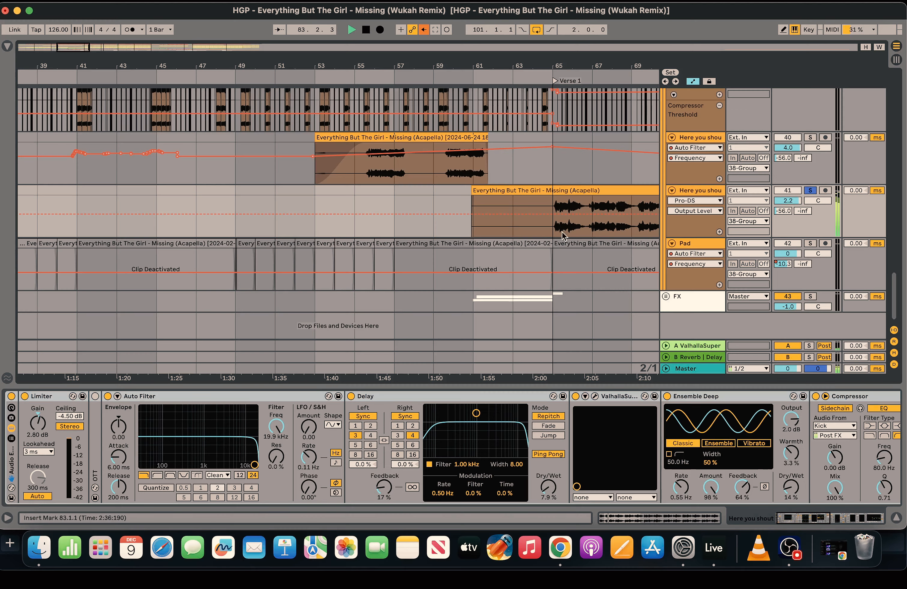
{"action": "left_click", "coordinate": [555, 208]}
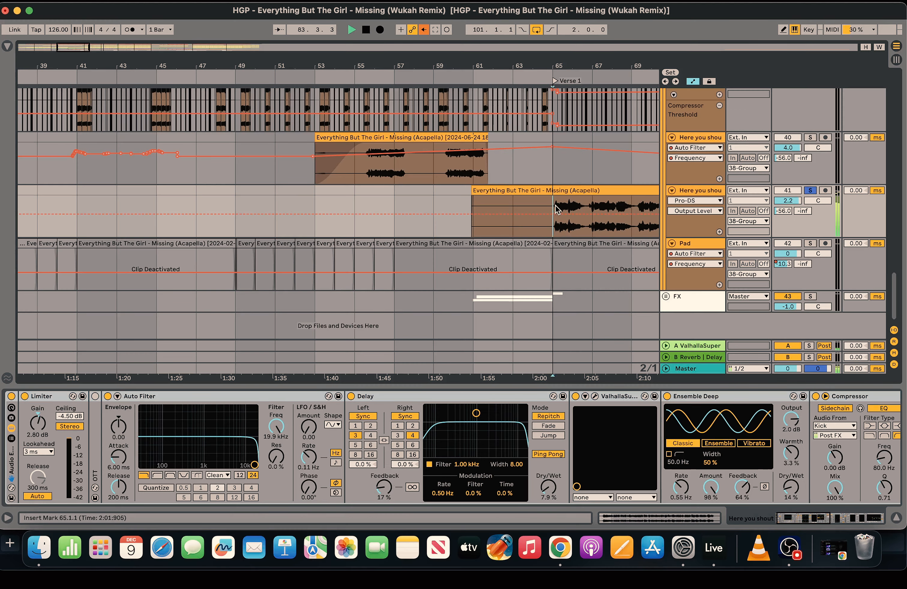
{"action": "key", "text": "space"}
{"action": "key", "text": "space"}
{"action": "left_click_drag", "start_coordinate": [554, 66], "coordinate": [286, 51]}
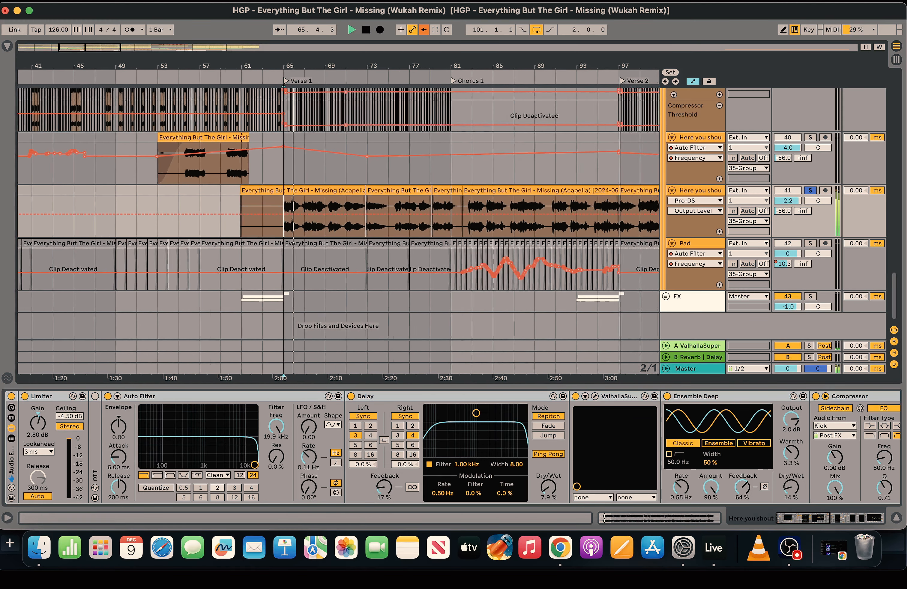
{"action": "key", "text": "space"}
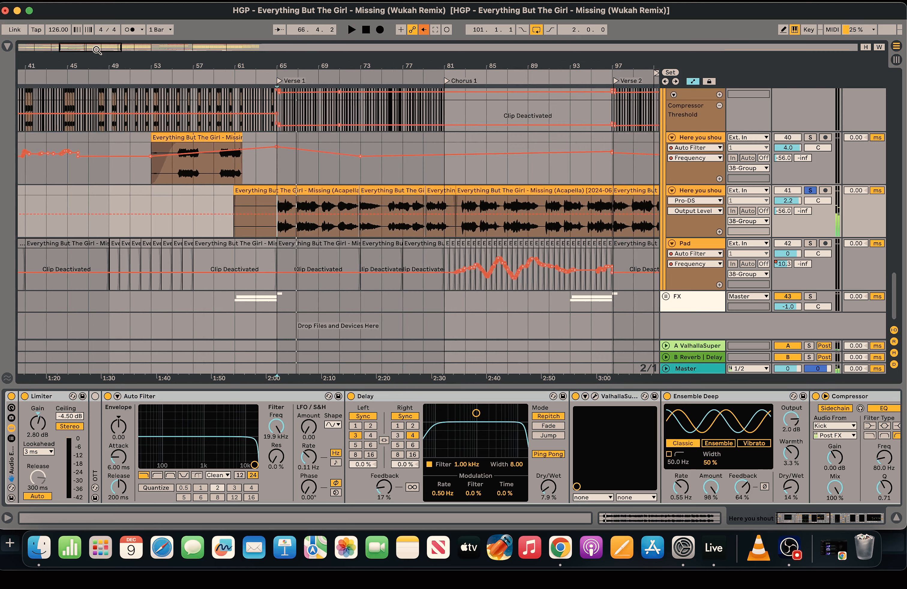
- Examine the waveform of the Missing (Acapella) clip on track 41 that leads into Verse 1
{"action": "left_click_drag", "start_coordinate": [96, 50], "coordinate": [96, 86]}
{"action": "left_click", "coordinate": [142, 190]}
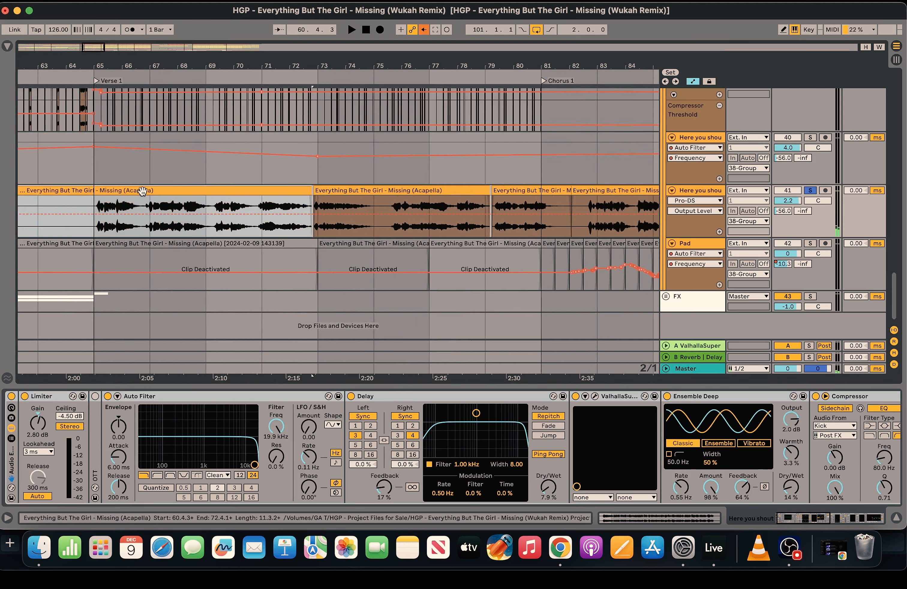
{"action": "left_click", "coordinate": [616, 518]}
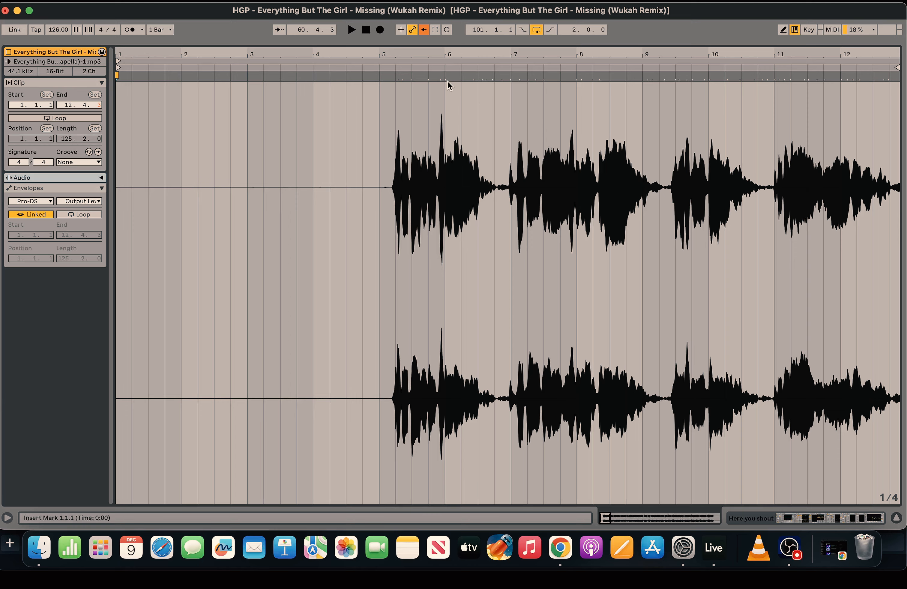
- Review the vocal's effects on track 41 through the Compressor sidechained to Kick, with the insert mark at bar 71
{"action": "left_click", "coordinate": [842, 519]}
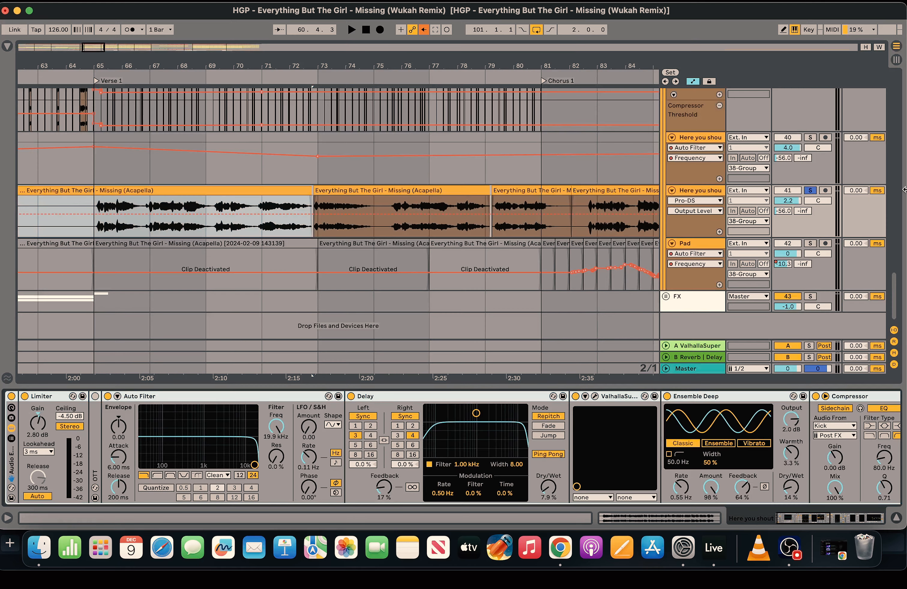
{"action": "left_click_drag", "start_coordinate": [896, 299], "coordinate": [870, 98]}
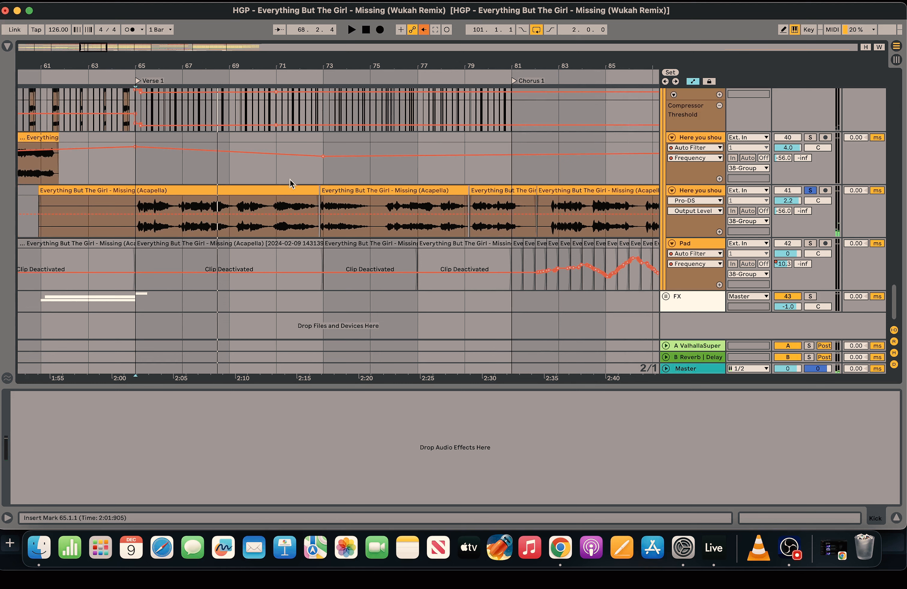
{"action": "left_click", "coordinate": [277, 209]}
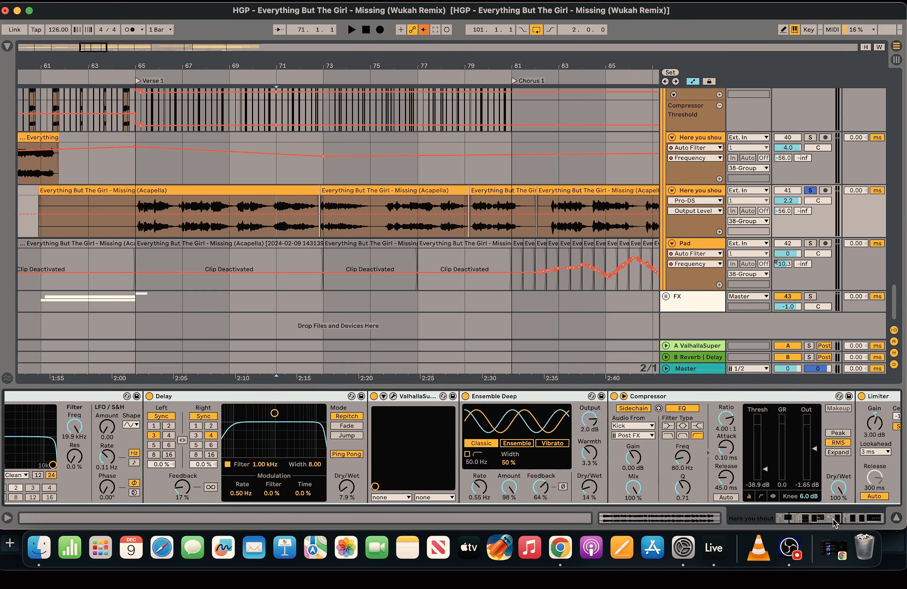
- Compare the soloed vocal on track 41 from bar 65 with its Audio Effect Rack off and back on
{"action": "left_click", "coordinate": [17, 398]}
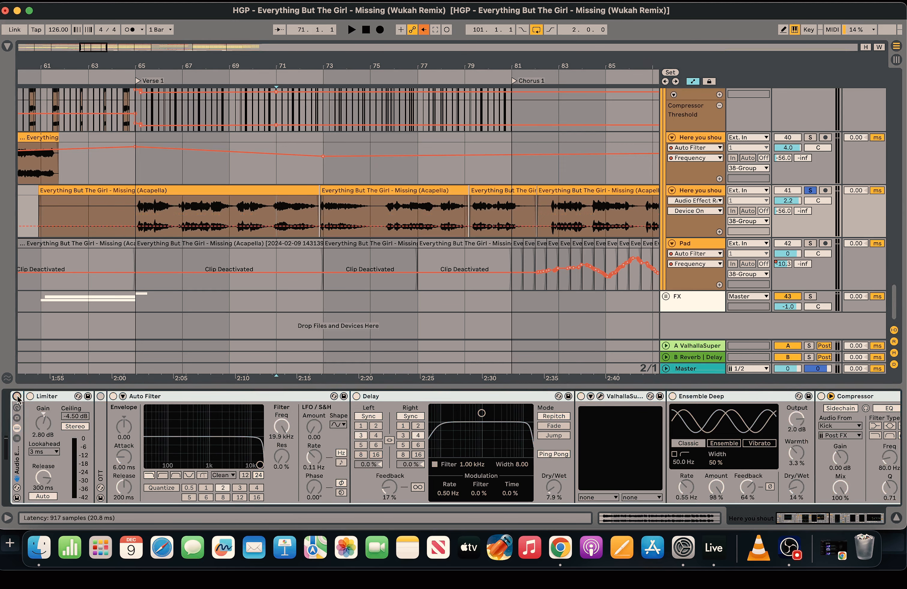
{"action": "left_click", "coordinate": [142, 212]}
{"action": "key", "text": "space"}
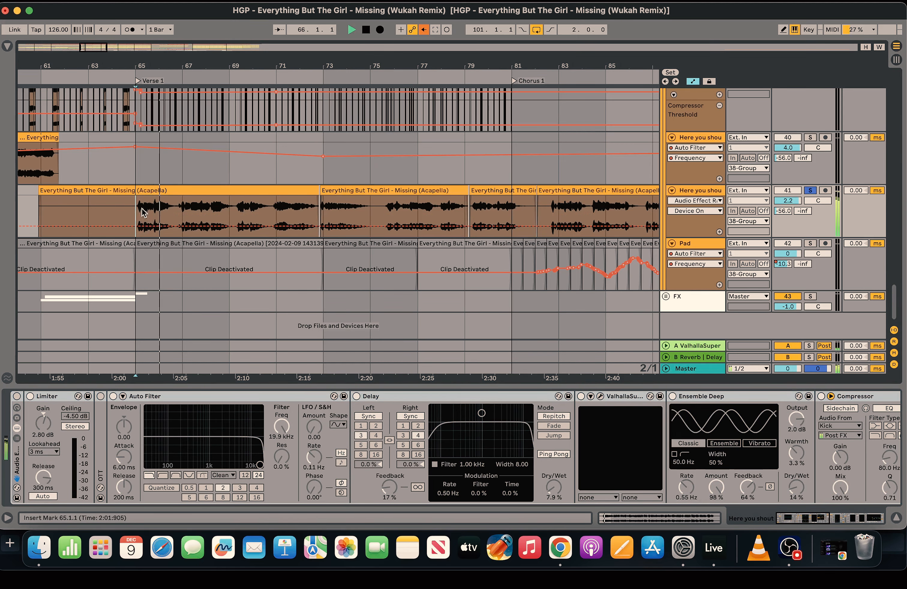
{"action": "left_click", "coordinate": [16, 397]}
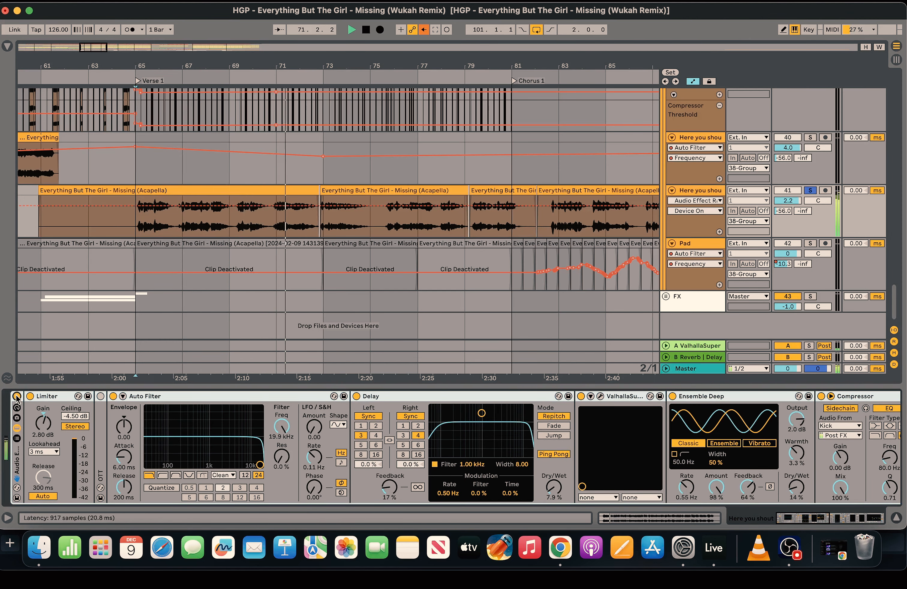
{"action": "key", "text": "space"}
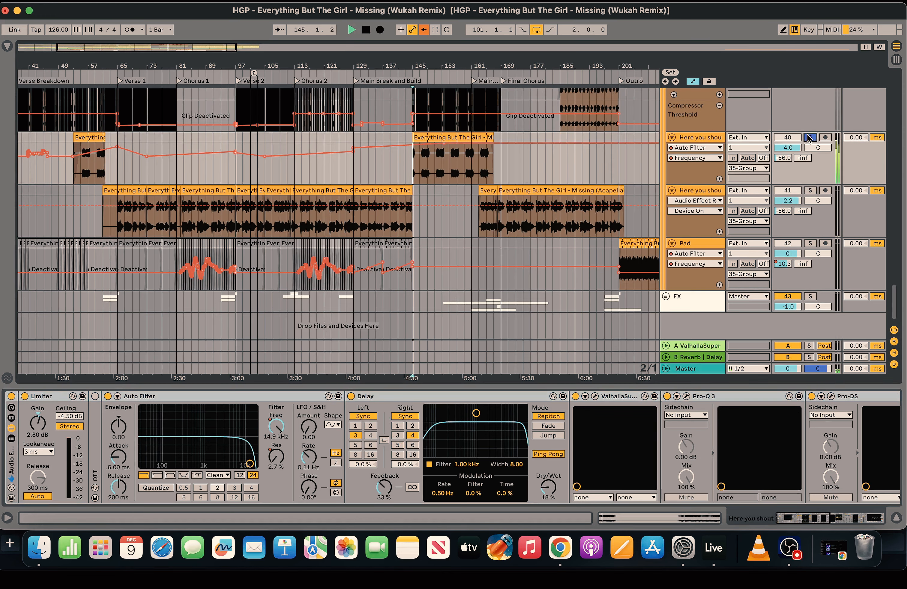
- Audition the soloed vocal on track 40 from bar 145 at the end of the Main Break and Build, and clear its solo
{"action": "left_click_drag", "start_coordinate": [197, 52], "coordinate": [201, 96]}
{"action": "key", "text": "space"}
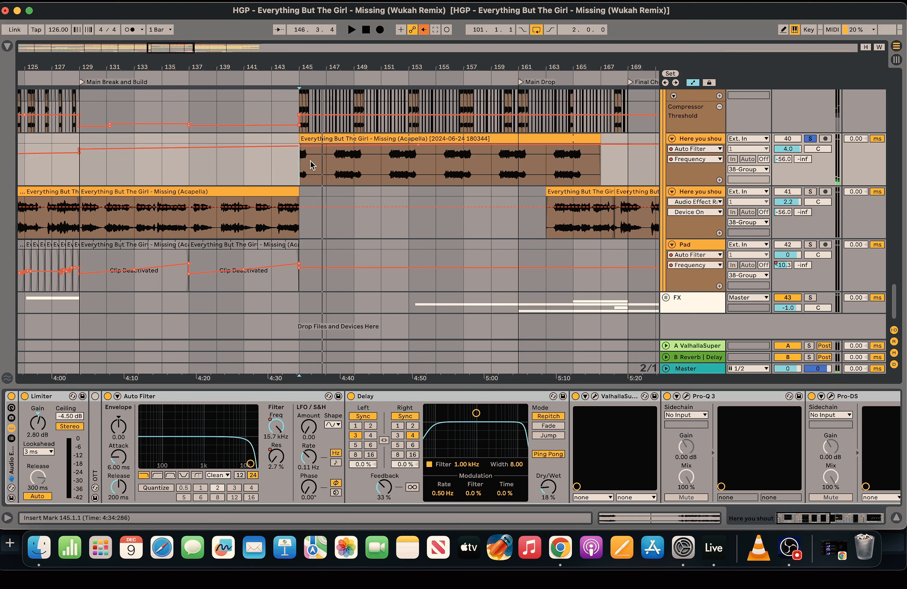
{"action": "key", "text": "space"}
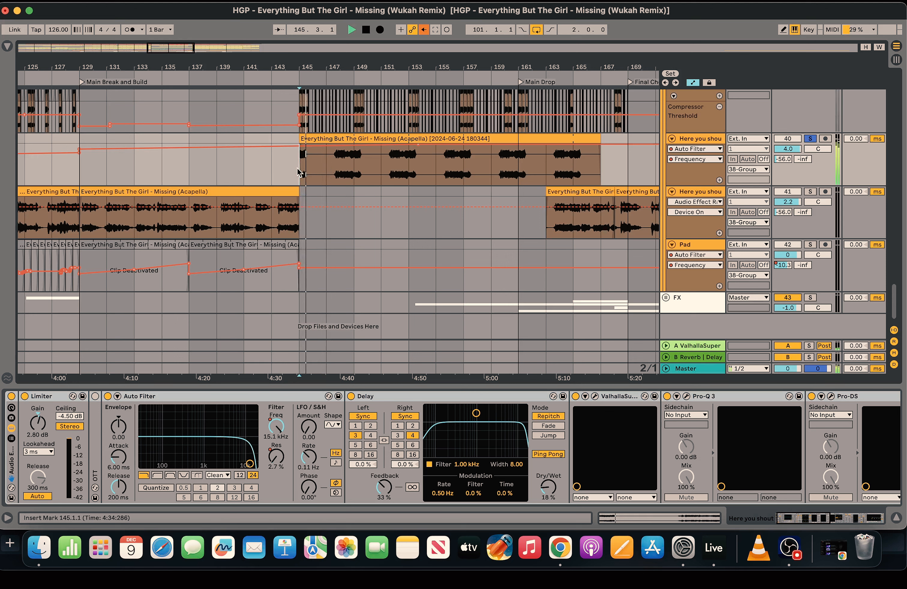
{"action": "key", "text": "space"}
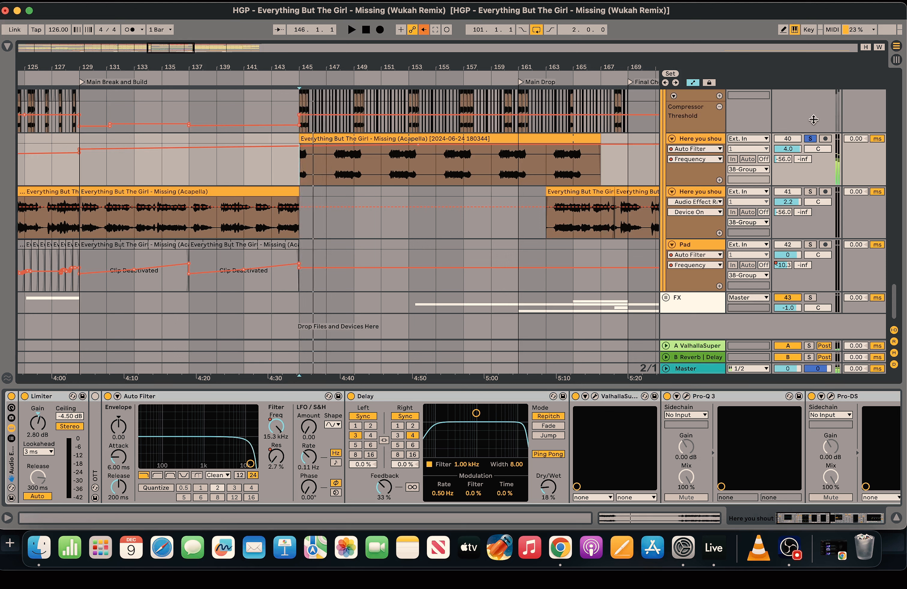
{"action": "left_click", "coordinate": [809, 139]}
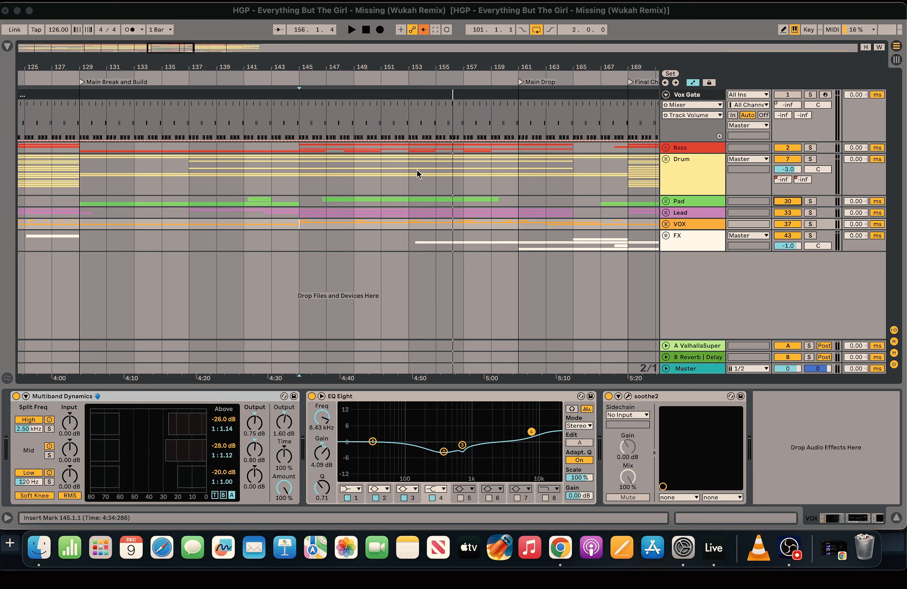
- Solo the FX group and set the insert mark at bar 61, where the riser and drum roll lead into Verse 1
{"action": "left_click", "coordinate": [413, 170]}
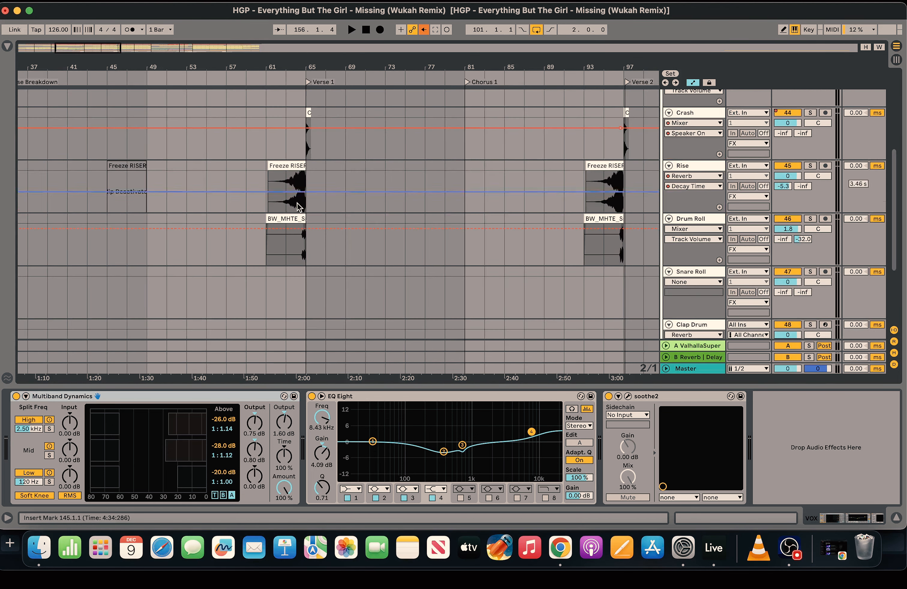
{"action": "scroll", "coordinate": [886, 108], "scroll_direction": "up", "scroll_amount": 5}
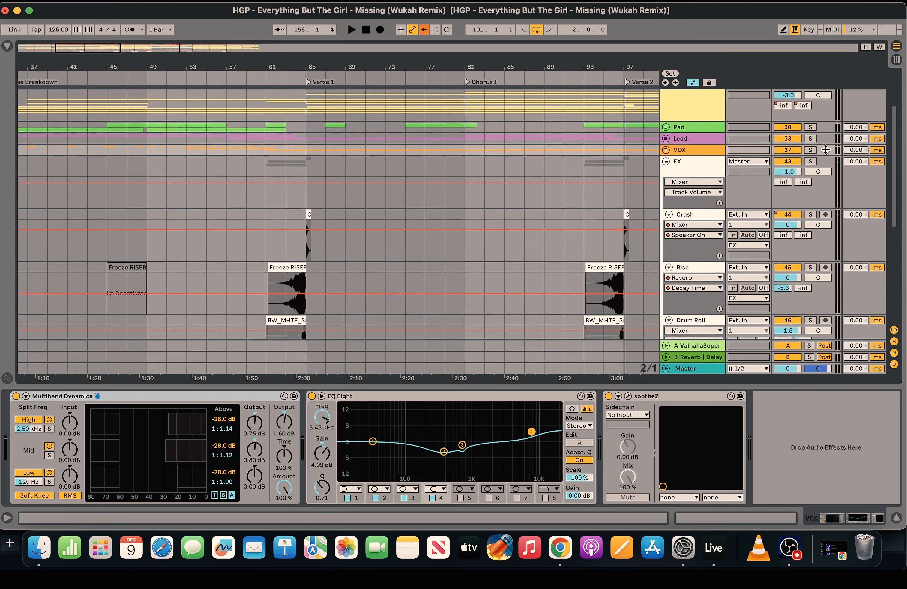
{"action": "left_click", "coordinate": [810, 161]}
{"action": "left_click", "coordinate": [272, 197]}
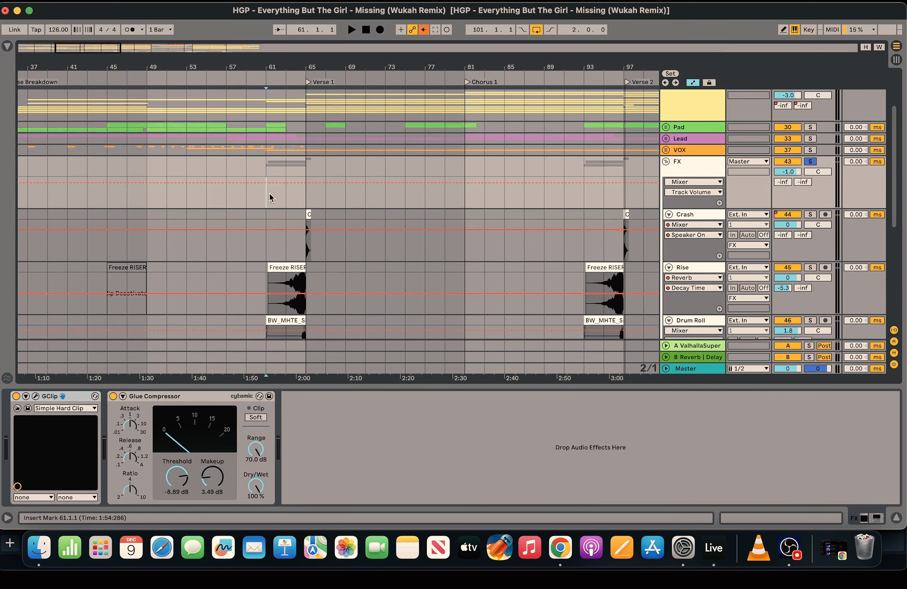
{"action": "left_click_drag", "start_coordinate": [89, 44], "coordinate": [85, 86]}
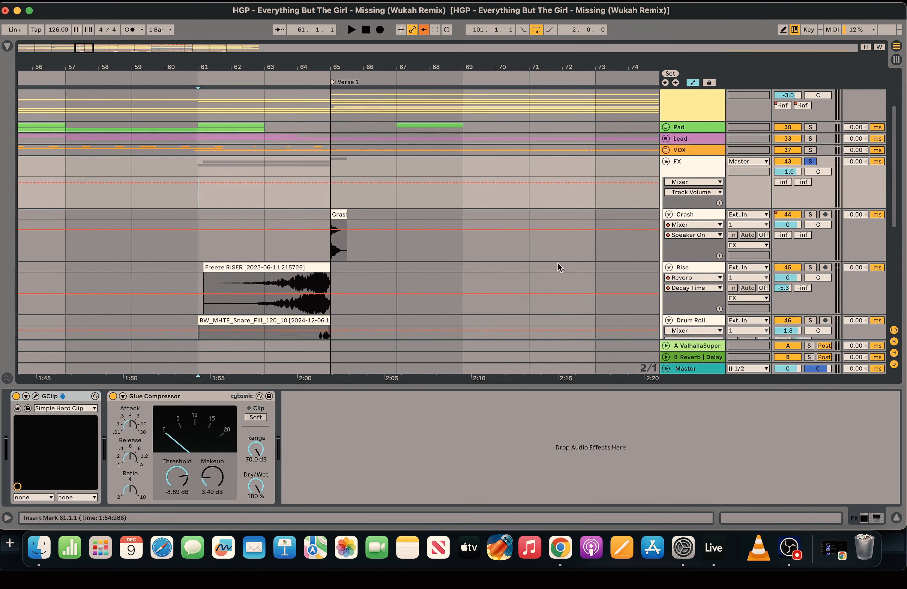
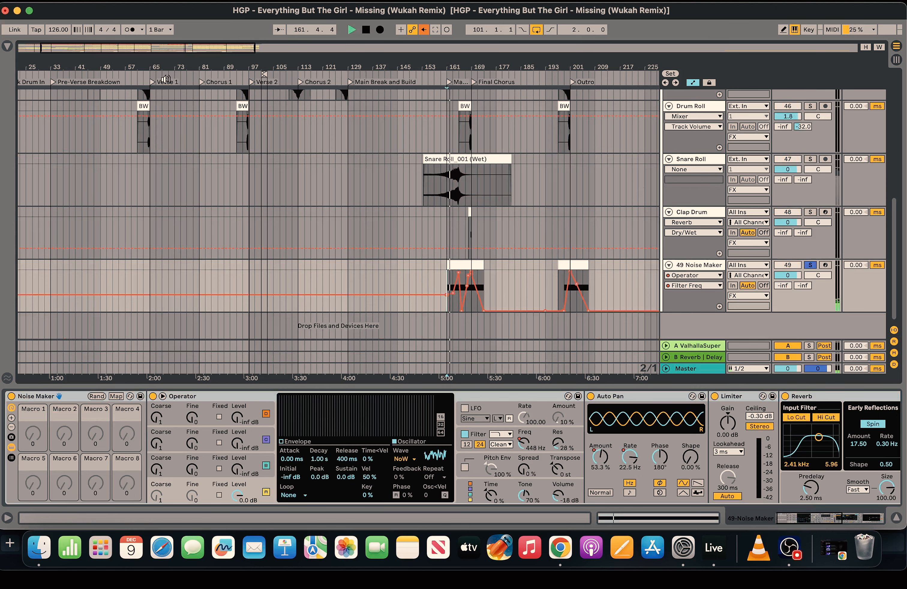
- Audition the soloed 49 Noise Maker through the Main Drop and solo the Clap Drum track instead
{"action": "left_click_drag", "start_coordinate": [522, 67], "coordinate": [560, 543]}
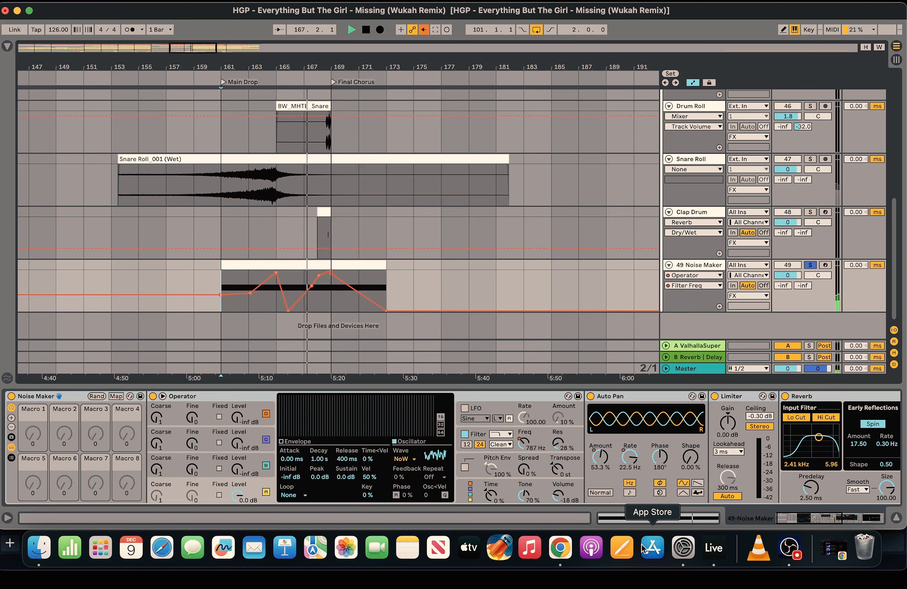
{"action": "left_click", "coordinate": [810, 212]}
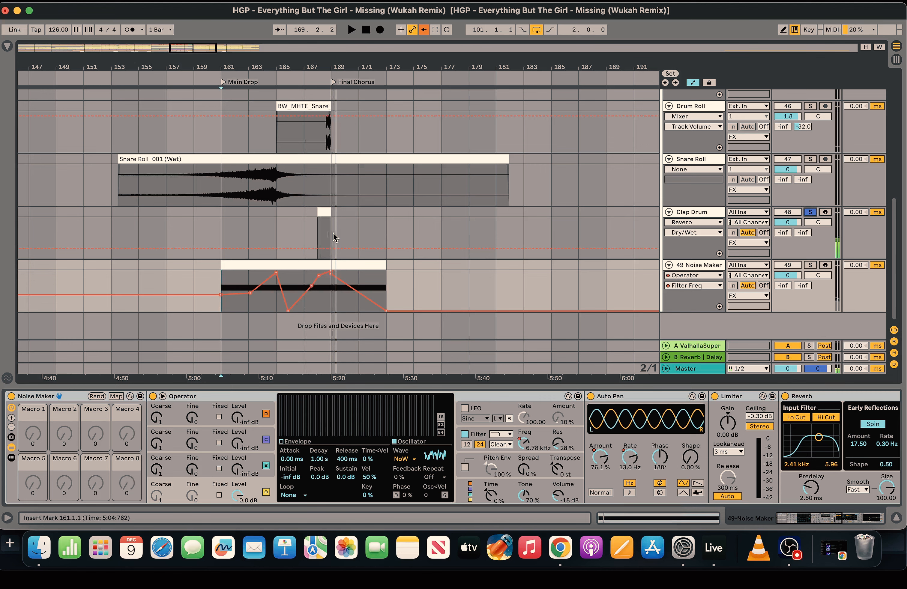
- Set the insert mark at bar 9 on the Drum group in the DJ Intro and unfold the group
{"action": "left_click", "coordinate": [38, 45]}
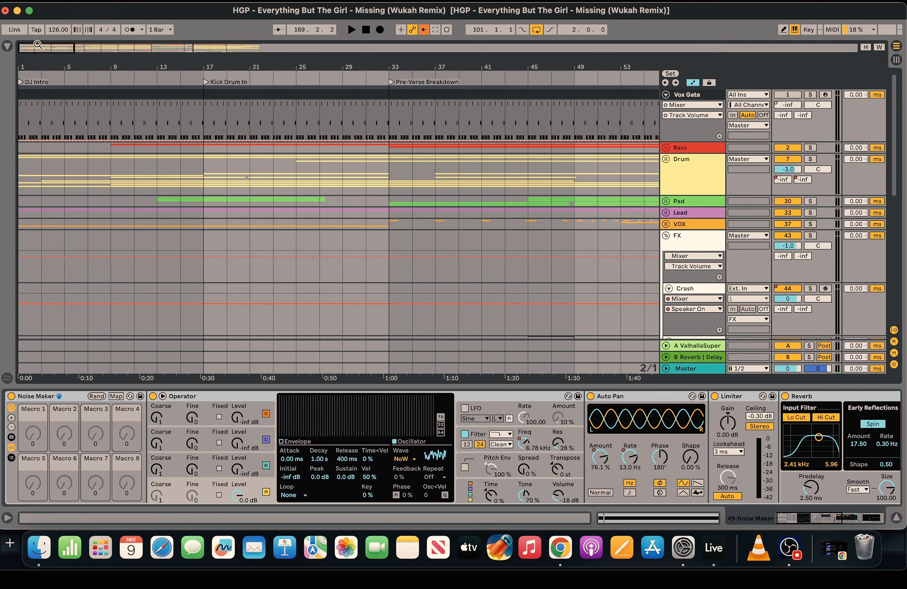
{"action": "left_click_drag", "start_coordinate": [38, 45], "coordinate": [28, 54]}
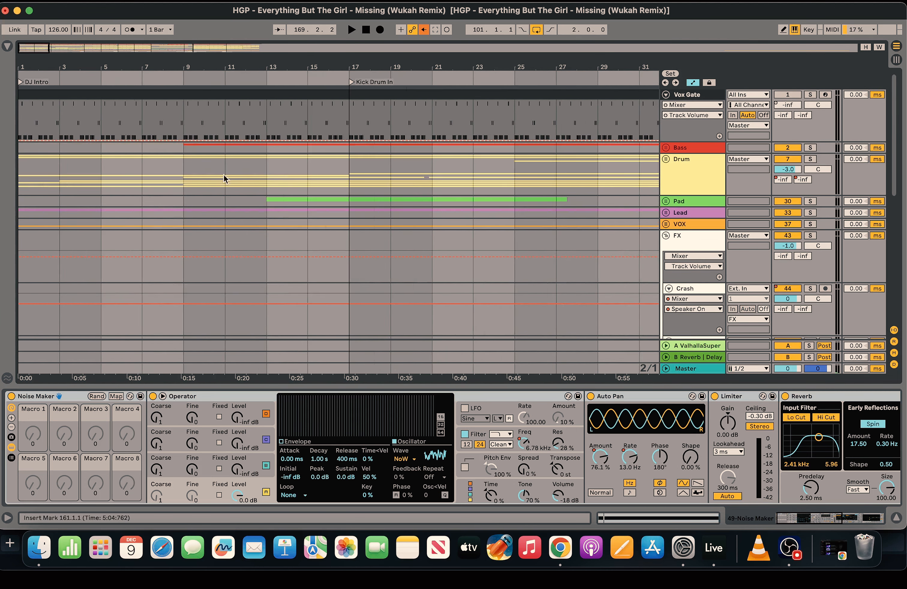
{"action": "left_click", "coordinate": [184, 176]}
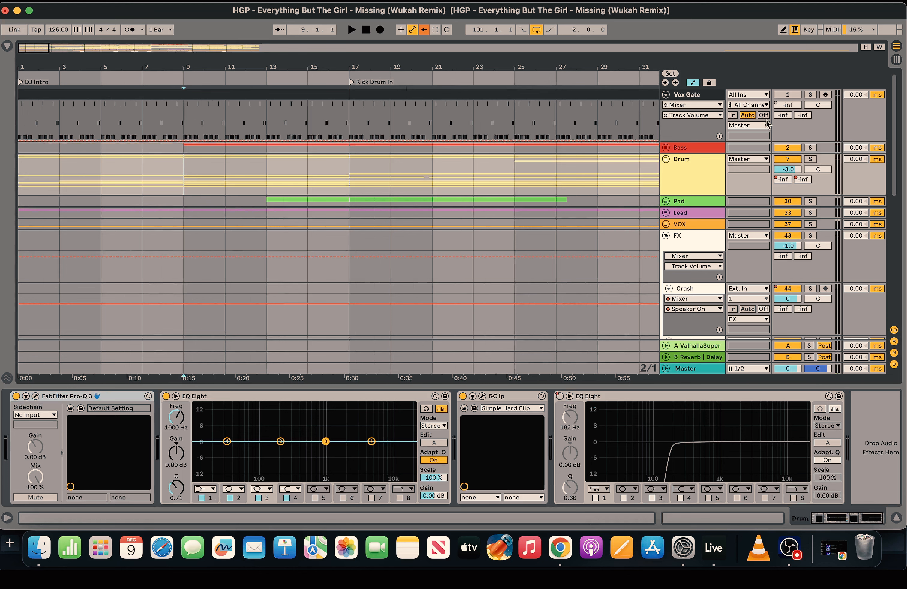
{"action": "left_click", "coordinate": [664, 158]}
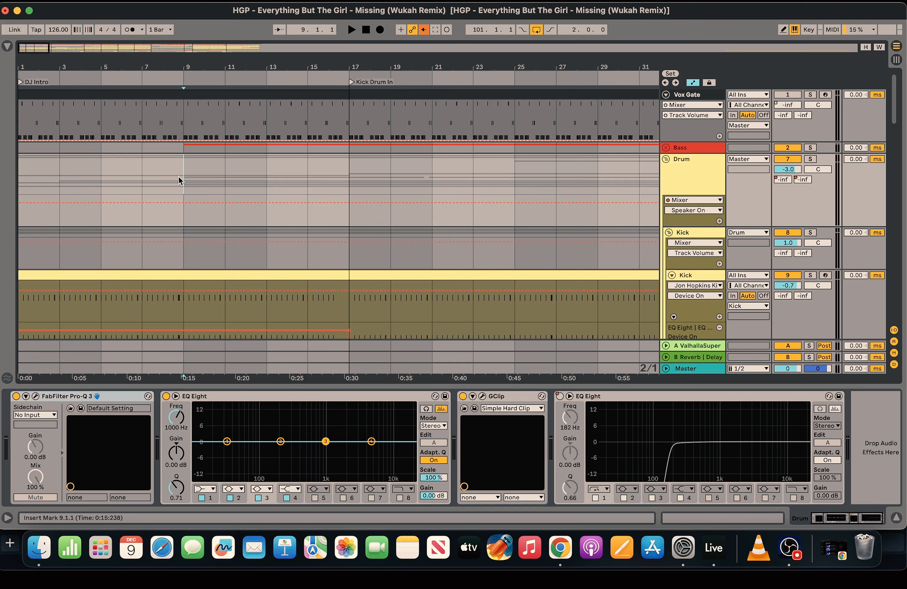
- Show the Master track's device chain and collapse its Limiter
{"action": "left_click", "coordinate": [176, 368]}
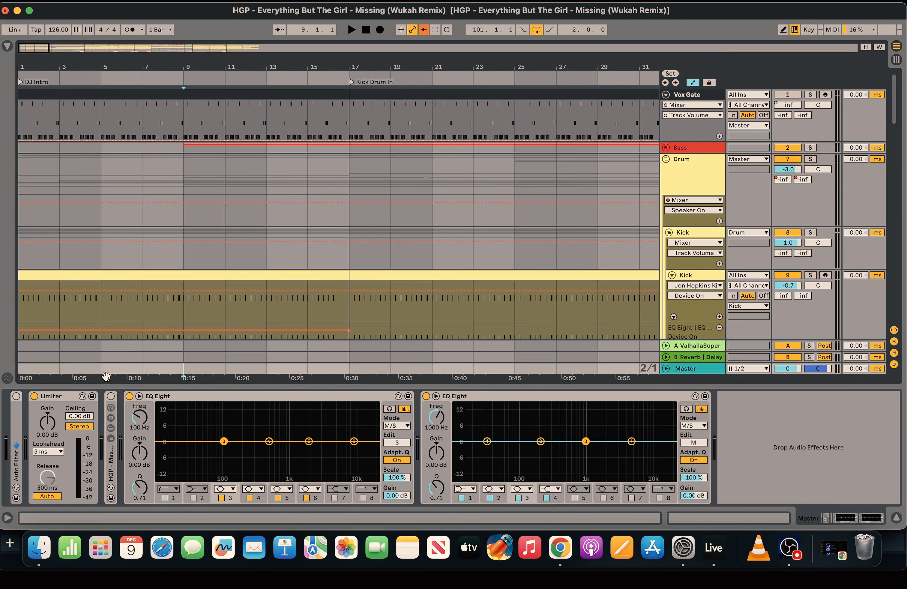
{"action": "double_click", "coordinate": [57, 396]}
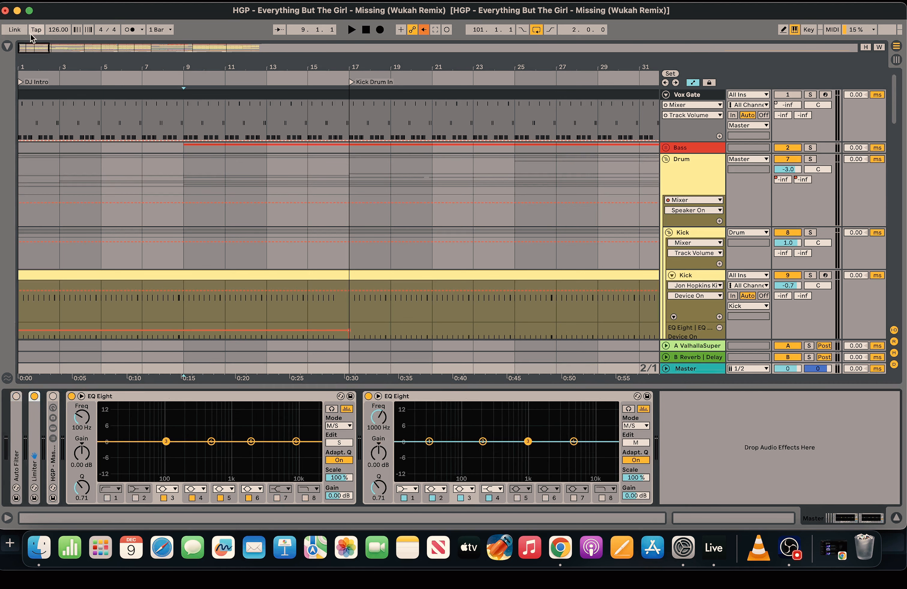
{"action": "left_click_drag", "start_coordinate": [25, 46], "coordinate": [26, 52]}
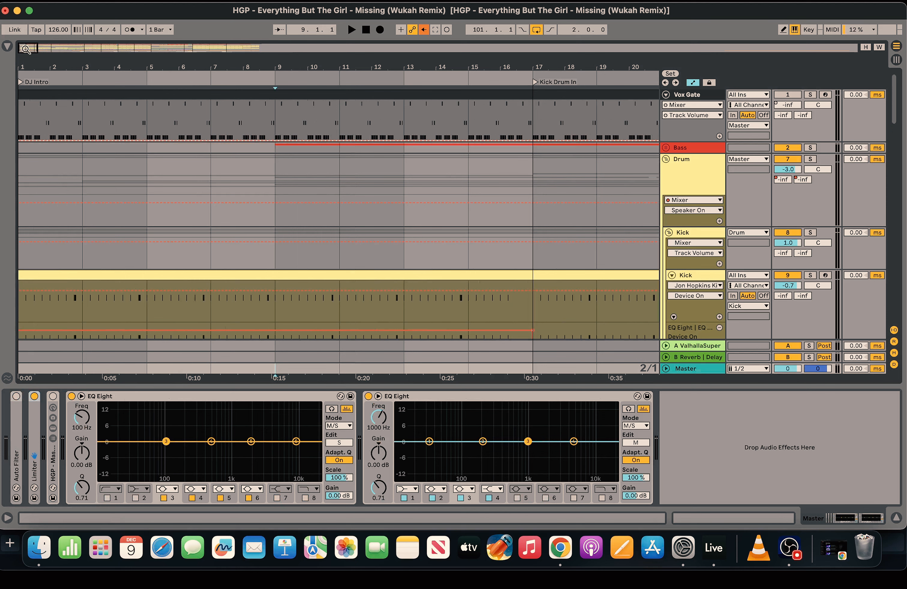
- Audition the full mix of the DJ Intro from bar 9 and again from bar 1
{"action": "key", "text": "space"}
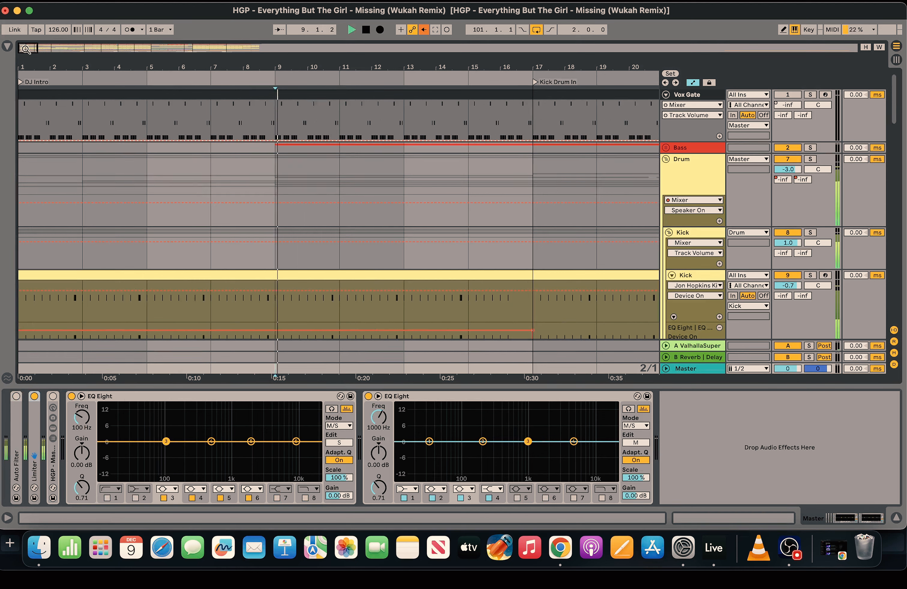
{"action": "left_click", "coordinate": [370, 30]}
{"action": "key", "text": "space"}
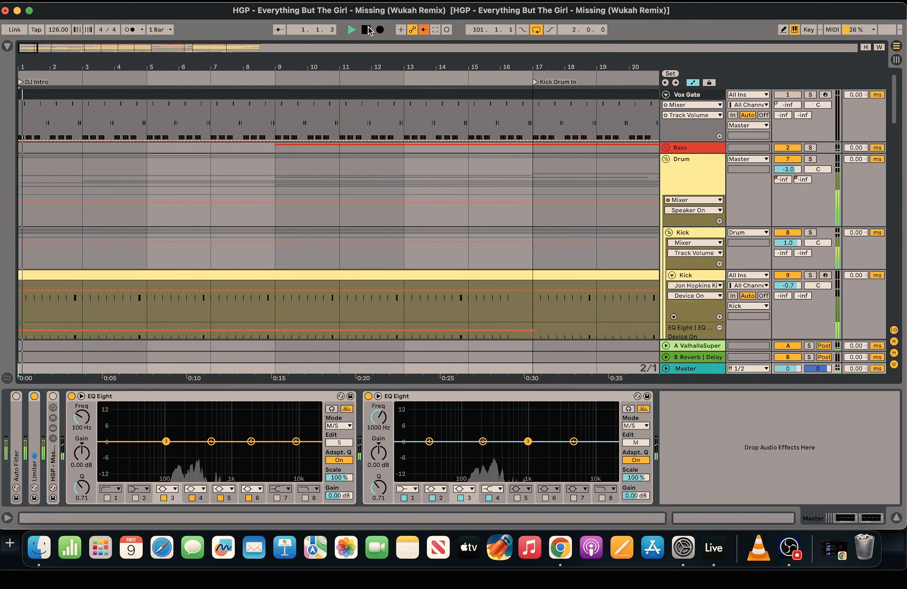
{"action": "key", "text": "space"}
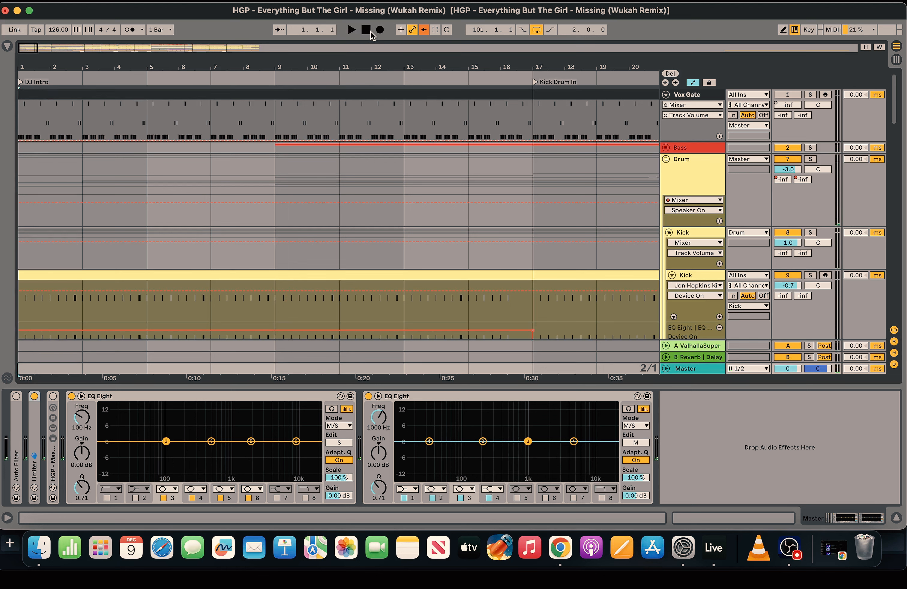
{"action": "key", "text": "space"}
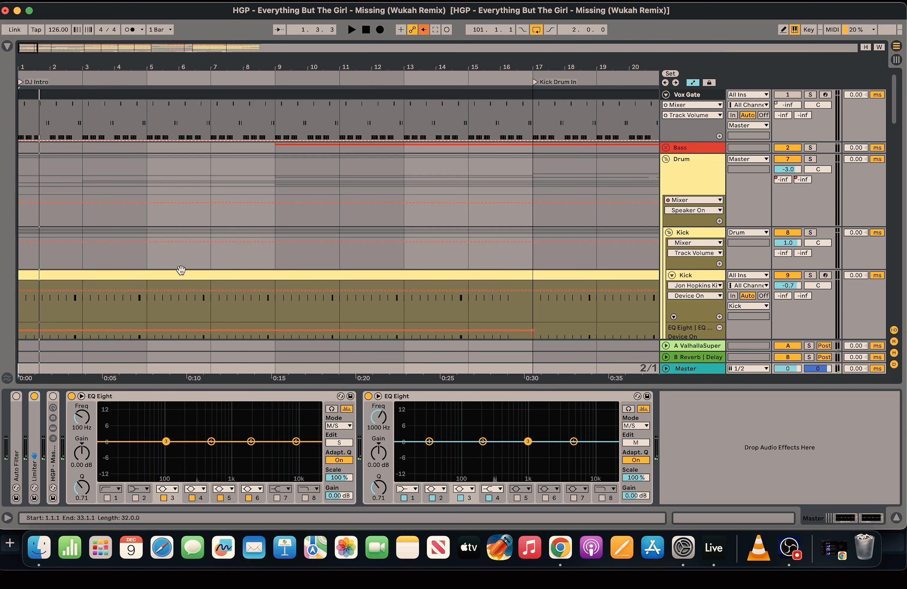
{"action": "left_click", "coordinate": [24, 179]}
{"action": "key", "text": "space"}
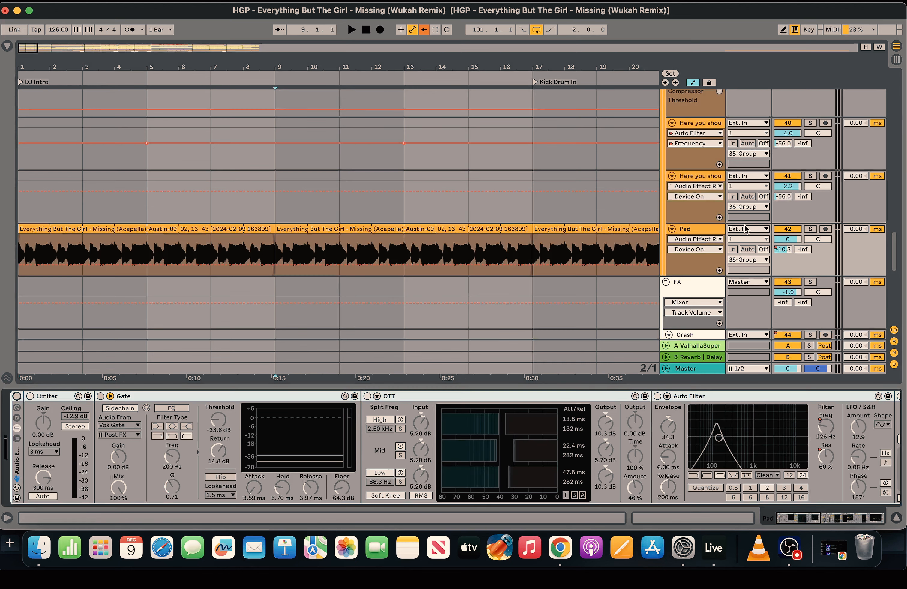
- Audition the soloed Pad on track 42 from bar 1 without its Audio Effect Rack, switch the rack on, and clear the solo
{"action": "left_click", "coordinate": [810, 230]}
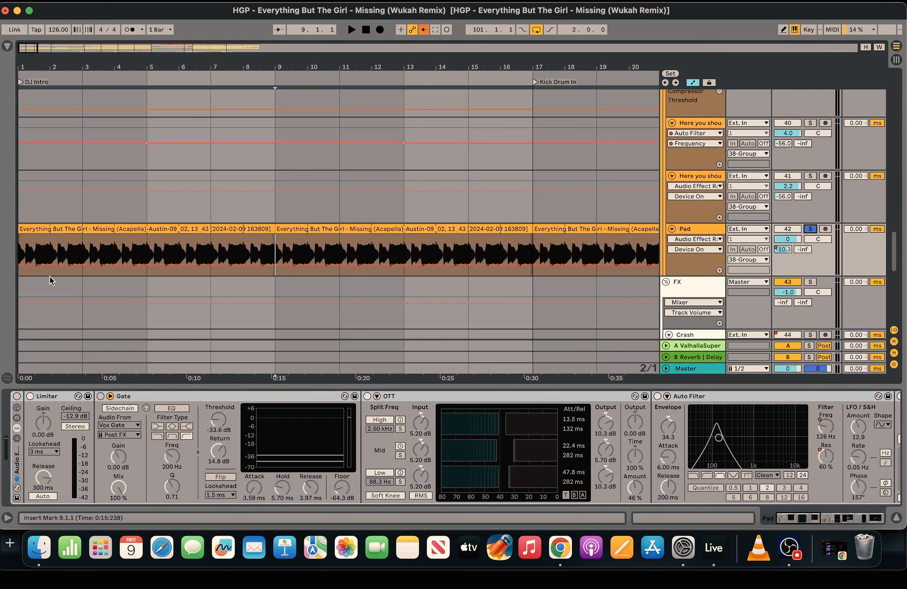
{"action": "left_click", "coordinate": [24, 252]}
{"action": "key", "text": "space"}
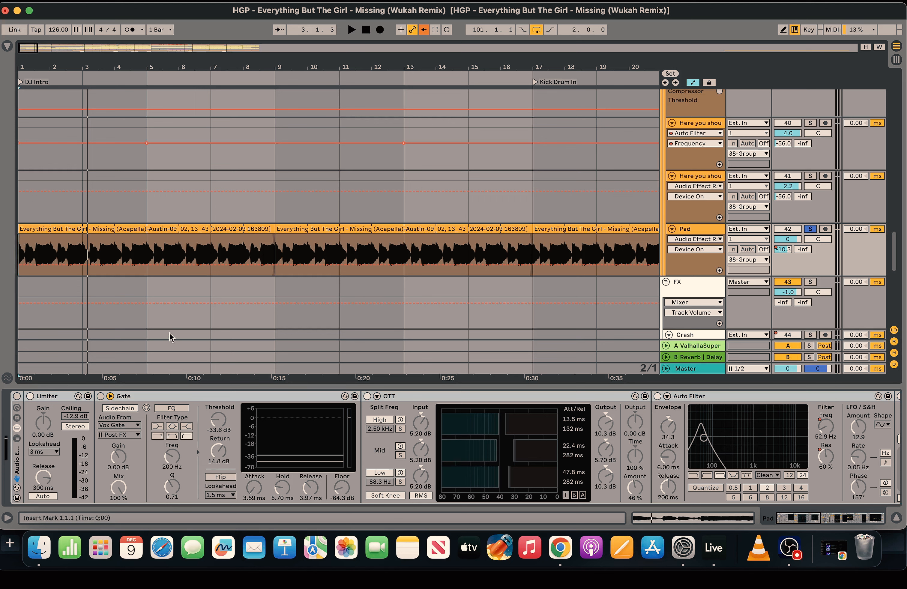
{"action": "key", "text": "space"}
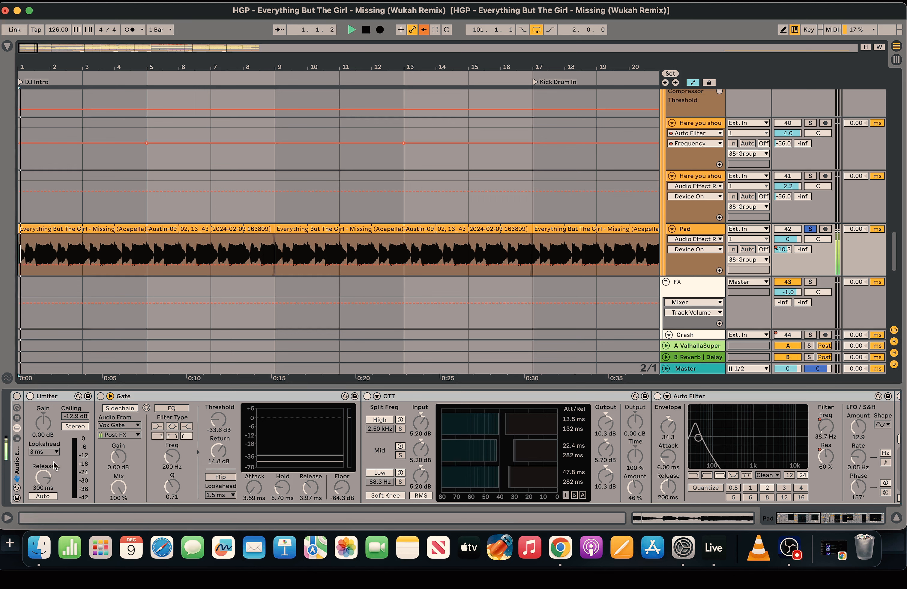
{"action": "left_click", "coordinate": [17, 396]}
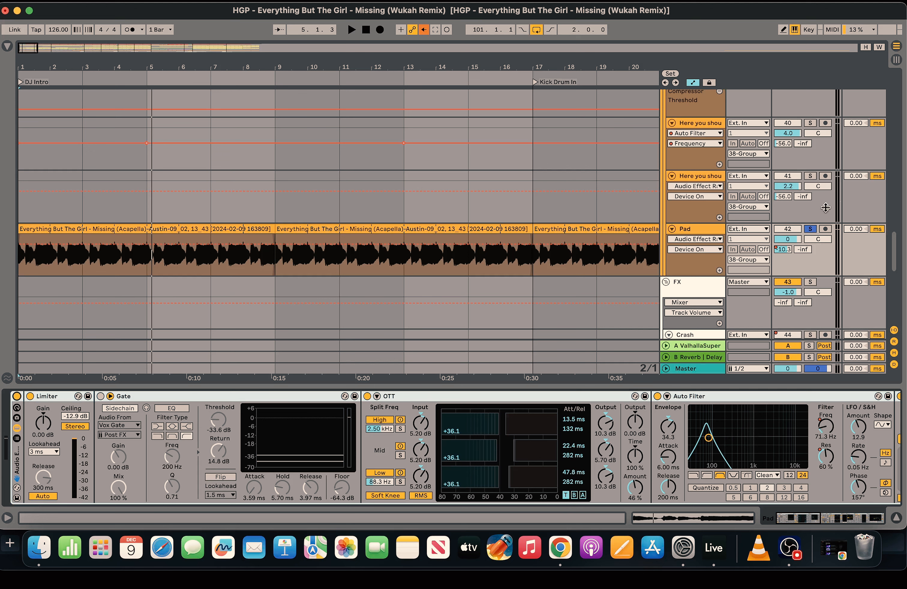
{"action": "left_click", "coordinate": [809, 229]}
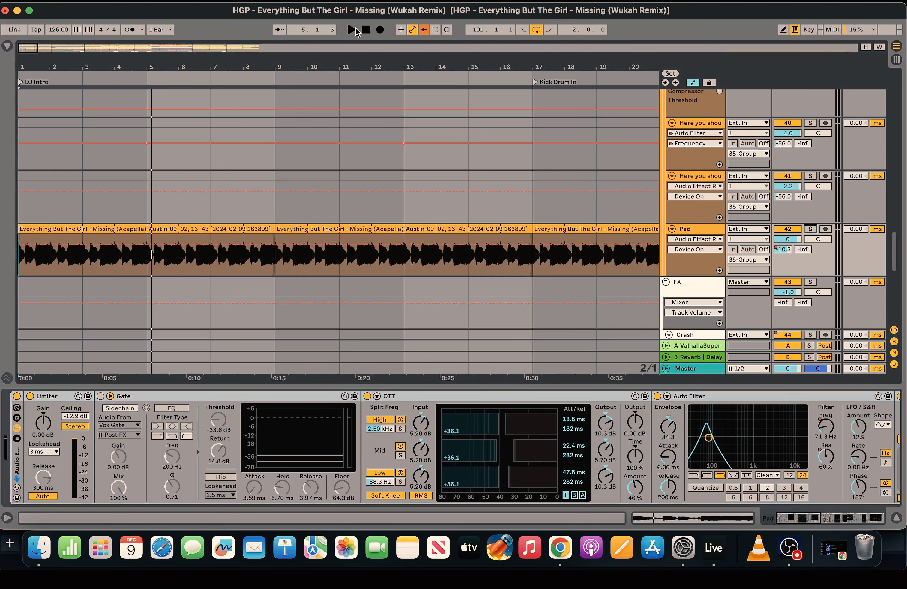
- Play the full mix from bar 1 and look over the Kick tracks of the Drum group through Verse 1
{"action": "left_click", "coordinate": [366, 33]}
{"action": "key", "text": "space"}
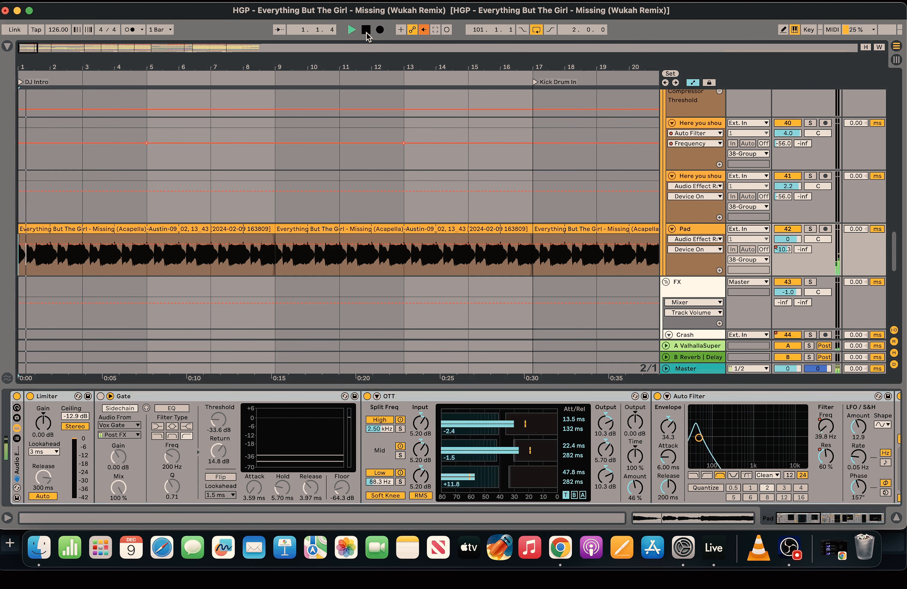
{"action": "key", "text": "minus"}
{"action": "key", "text": "minus"}
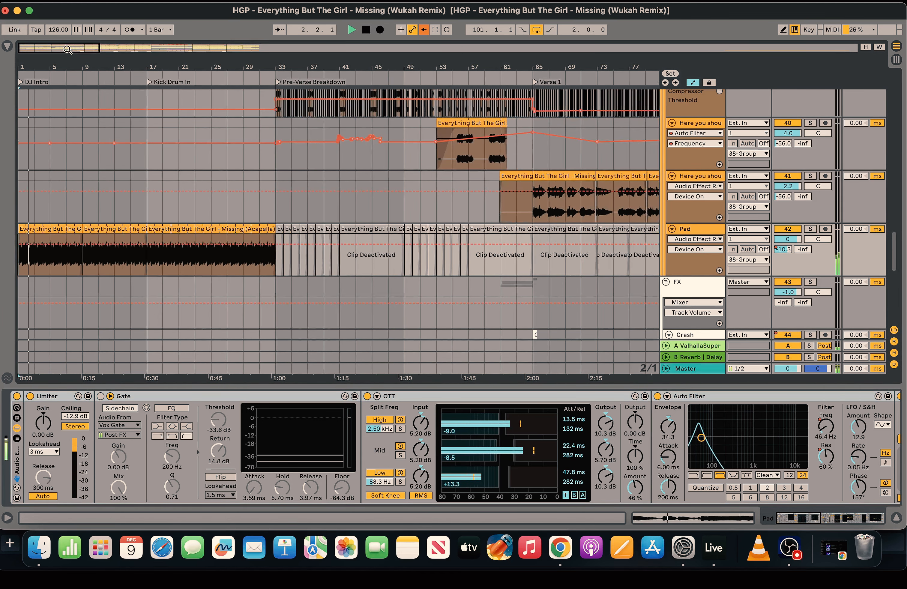
{"action": "left_click_drag", "start_coordinate": [894, 260], "coordinate": [892, 130]}
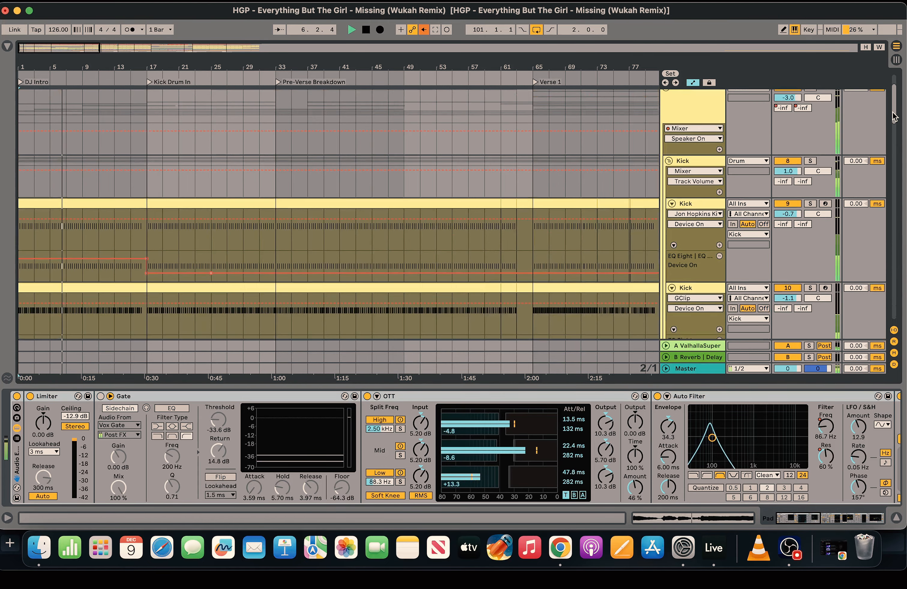
- Play the full mix from bar 9 of the DJ Intro
{"action": "left_click", "coordinate": [107, 147]}
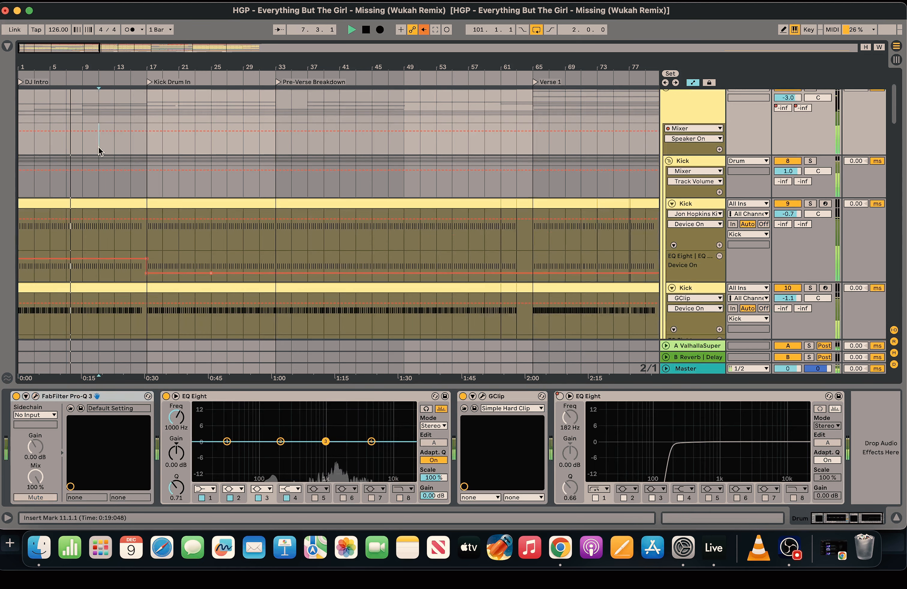
{"action": "left_click", "coordinate": [87, 370]}
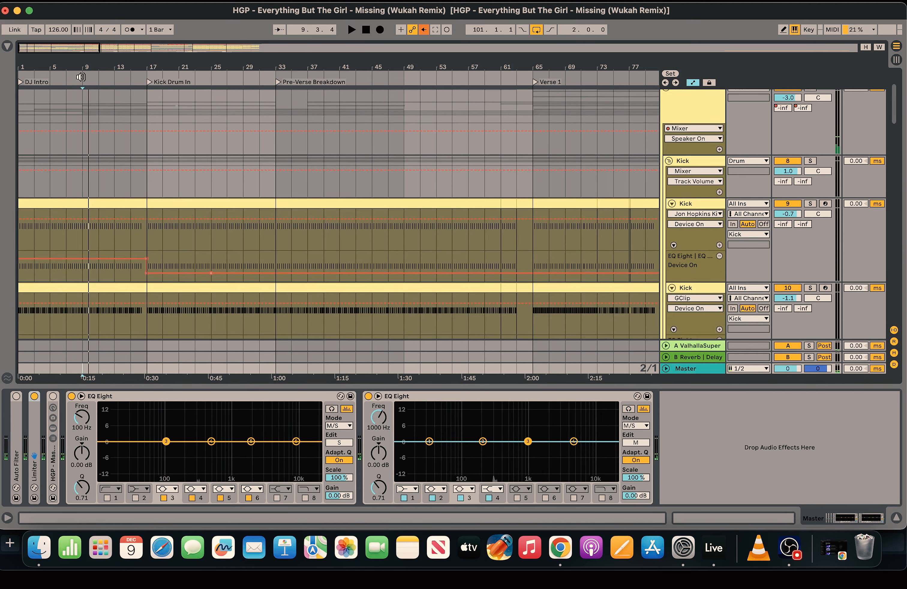
{"action": "key", "text": "space"}
{"action": "left_click_drag", "start_coordinate": [51, 46], "coordinate": [52, 50]}
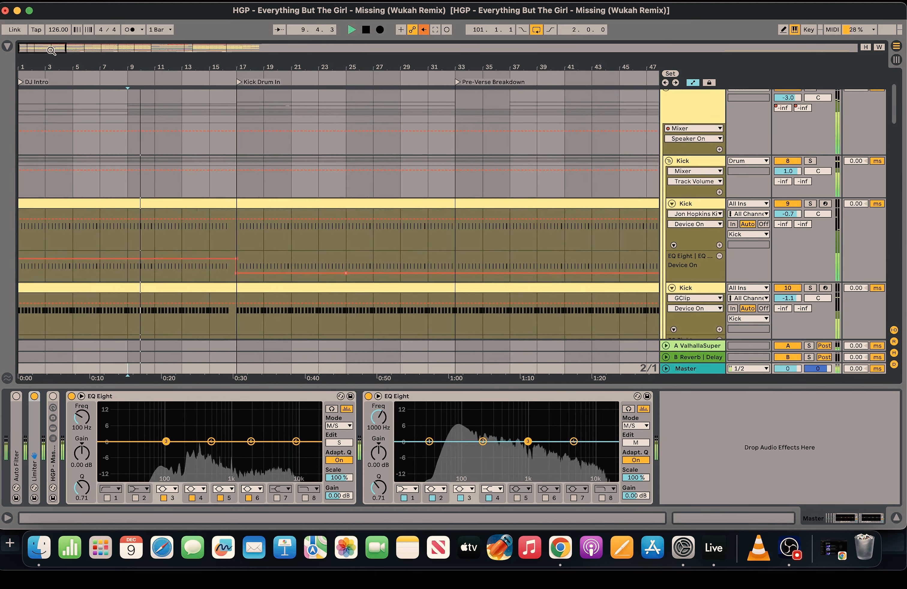
- Look over the Clap and top Loop tracks of the Drum group and unfold the Pad group
{"action": "scroll", "coordinate": [906, 199], "scroll_direction": "down", "scroll_amount": 10}
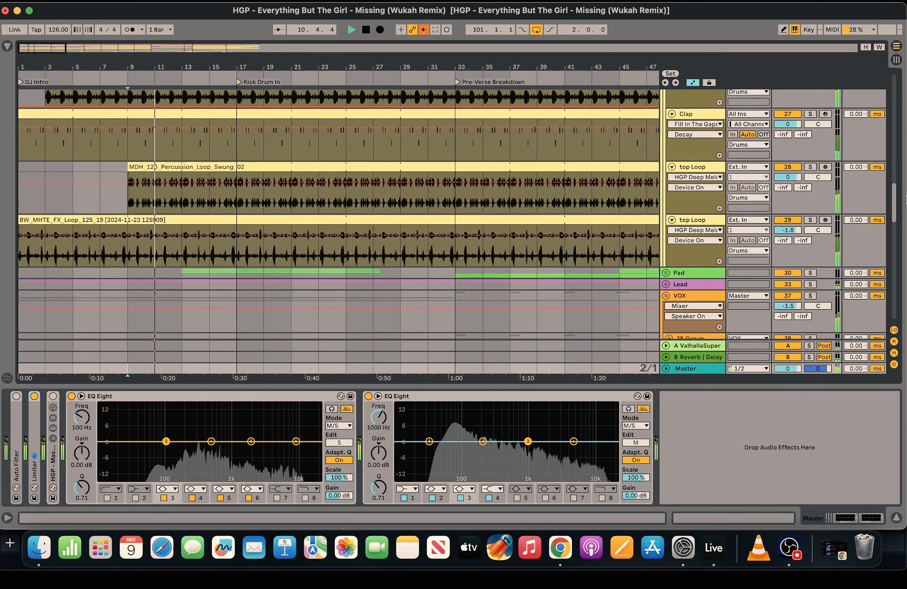
{"action": "scroll", "coordinate": [897, 203], "scroll_direction": "down", "scroll_amount": 5}
{"action": "scroll", "coordinate": [896, 203], "scroll_direction": "up", "scroll_amount": 5}
{"action": "scroll", "coordinate": [896, 205], "scroll_direction": "down", "scroll_amount": 3}
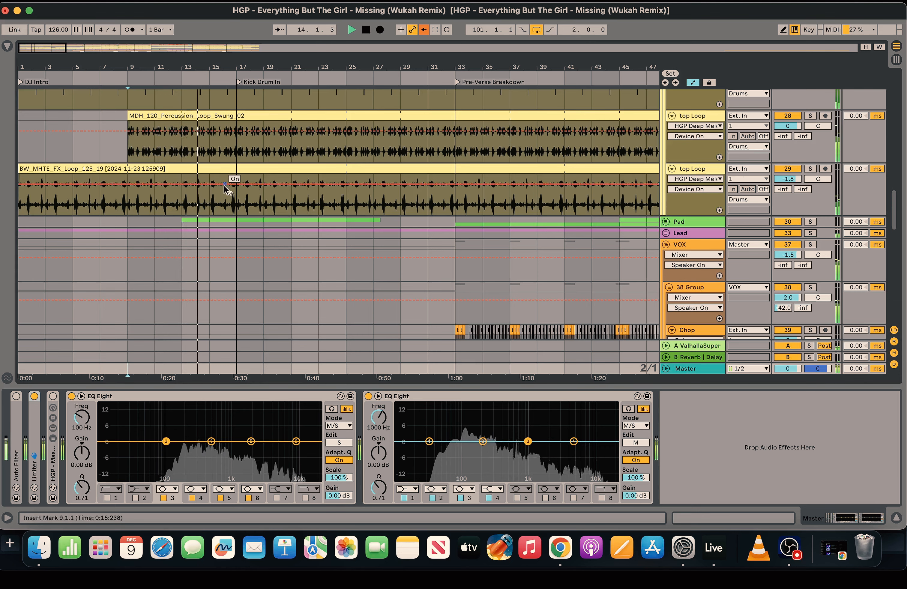
{"action": "left_click", "coordinate": [666, 222]}
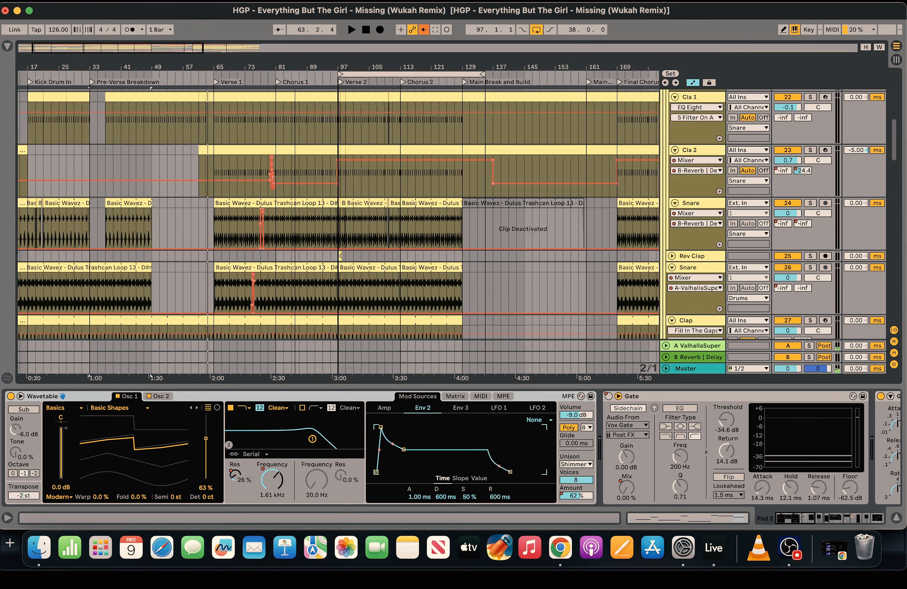
- Set the loop to start at bar 65 and last 64 bars, covering Verse 1 through Chorus 2
{"action": "left_click_drag", "start_coordinate": [111, 52], "coordinate": [270, 62]}
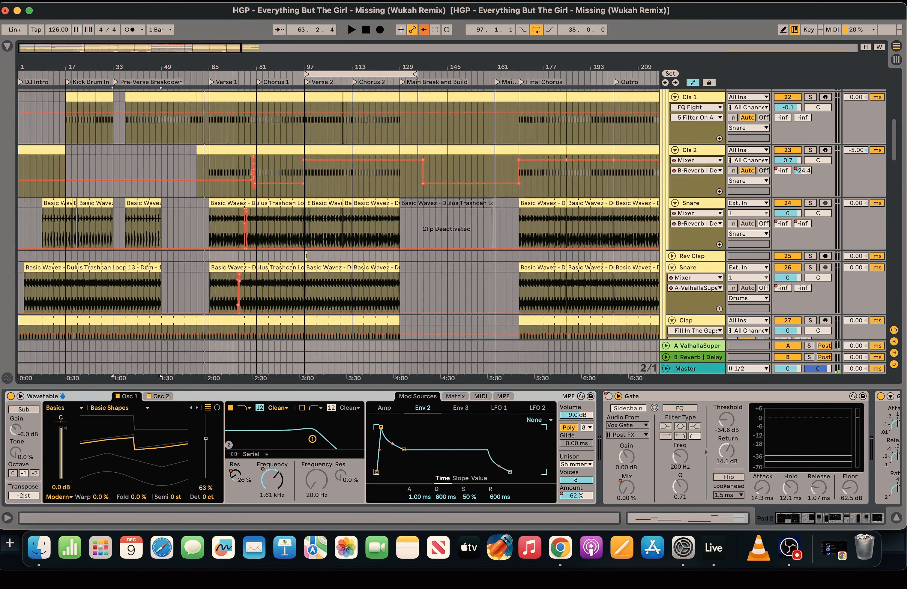
{"action": "left_click_drag", "start_coordinate": [132, 44], "coordinate": [132, 57]}
{"action": "left_click_drag", "start_coordinate": [385, 71], "coordinate": [230, 71]}
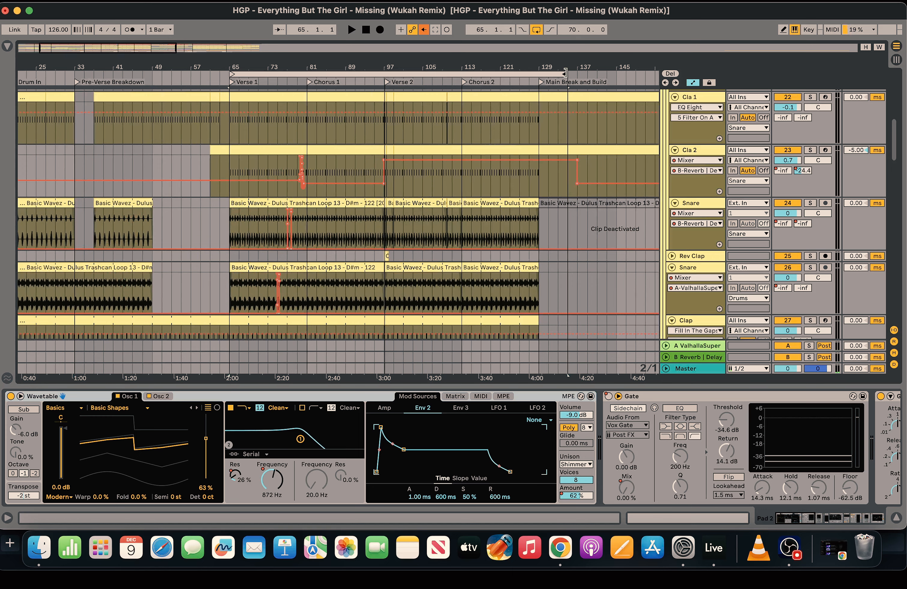
{"action": "left_click_drag", "start_coordinate": [565, 72], "coordinate": [537, 72]}
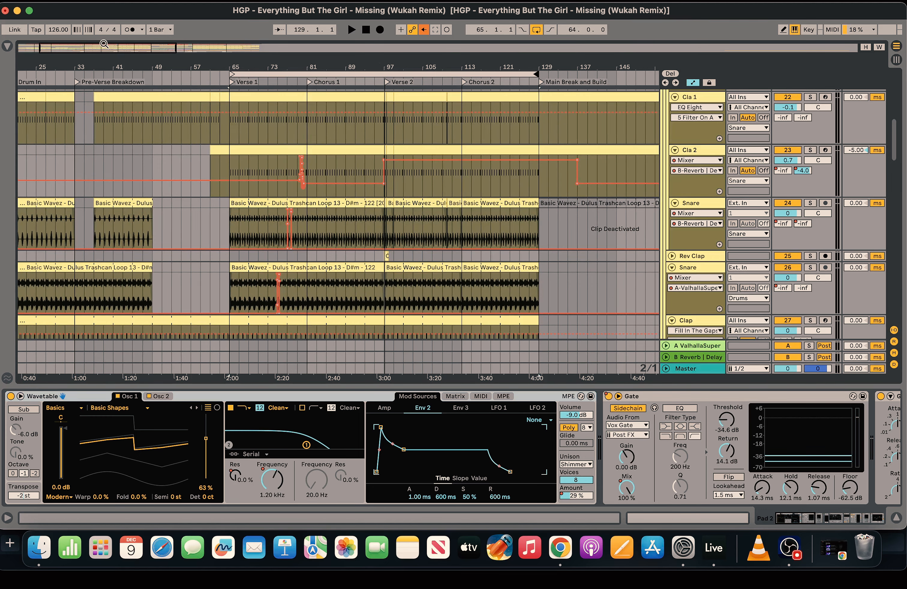
{"action": "left_click_drag", "start_coordinate": [104, 44], "coordinate": [103, 51]}
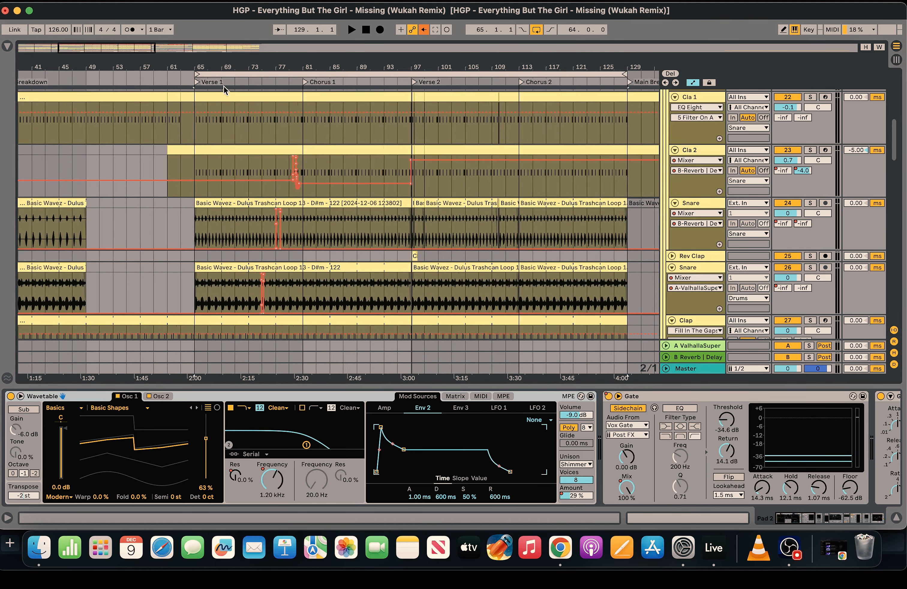
- Audition the full mix of Verse 1 while examining the clap and snare tracks
{"action": "left_click", "coordinate": [237, 82]}
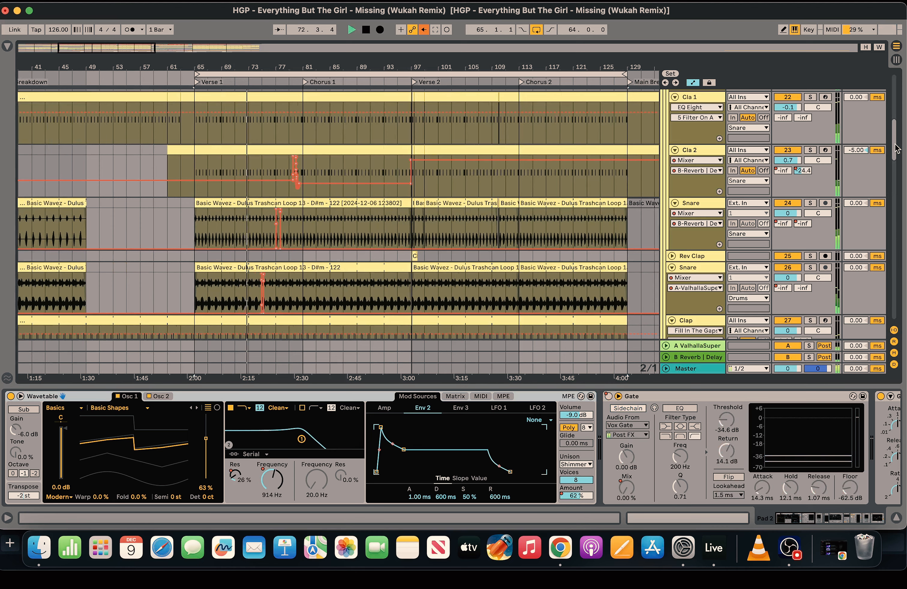
{"action": "scroll", "coordinate": [895, 149], "scroll_direction": "up", "scroll_amount": 1}
{"action": "mouse_move", "coordinate": [895, 144]}
{"action": "left_mouse_down"}
{"action": "mouse_move", "coordinate": [895, 178]}
{"action": "mouse_move", "coordinate": [892, 147]}
{"action": "left_mouse_up"}
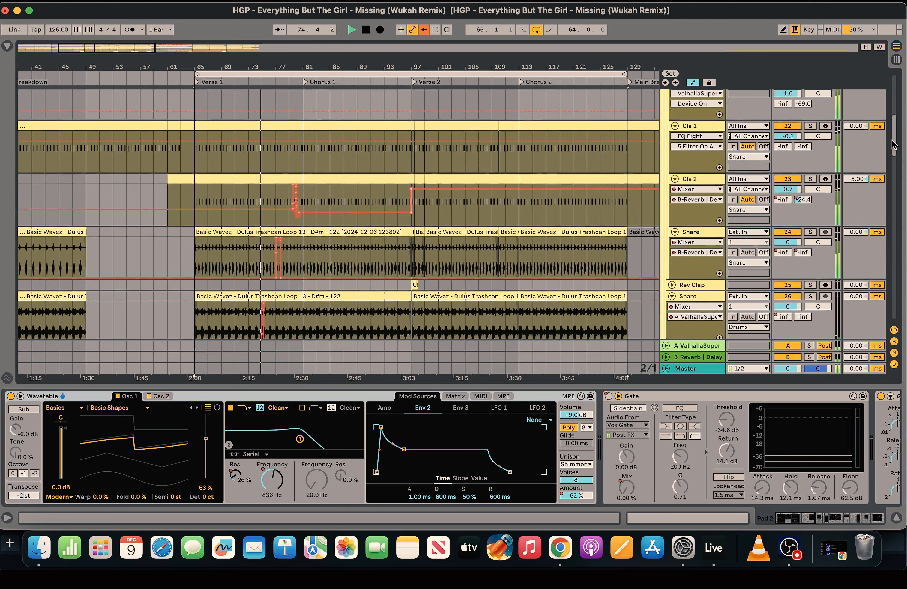
{"action": "key", "text": "space"}
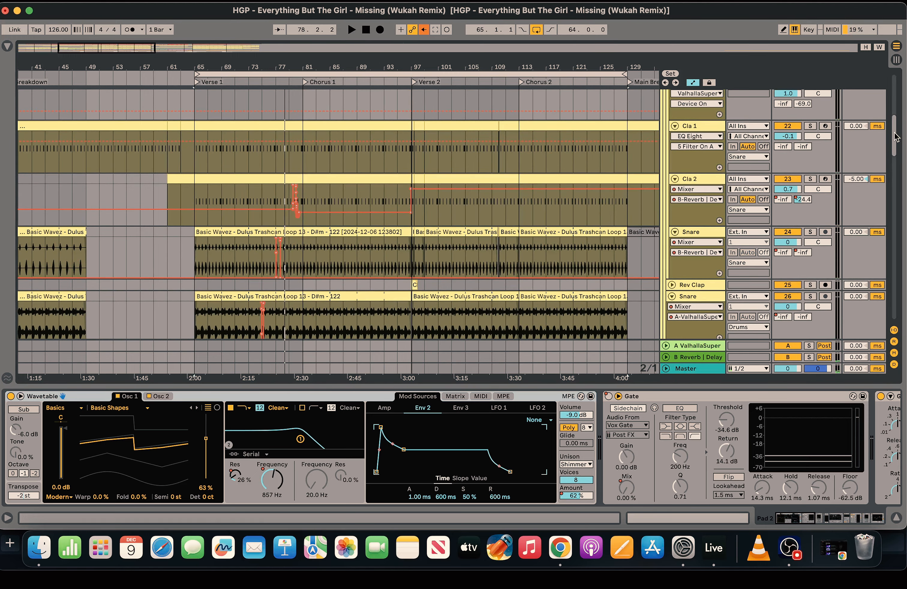
- Unfold the Lead group and audition the 35 Audio track's Verse 2 clip soloed from bar 97
{"action": "left_click_drag", "start_coordinate": [903, 140], "coordinate": [898, 208]}
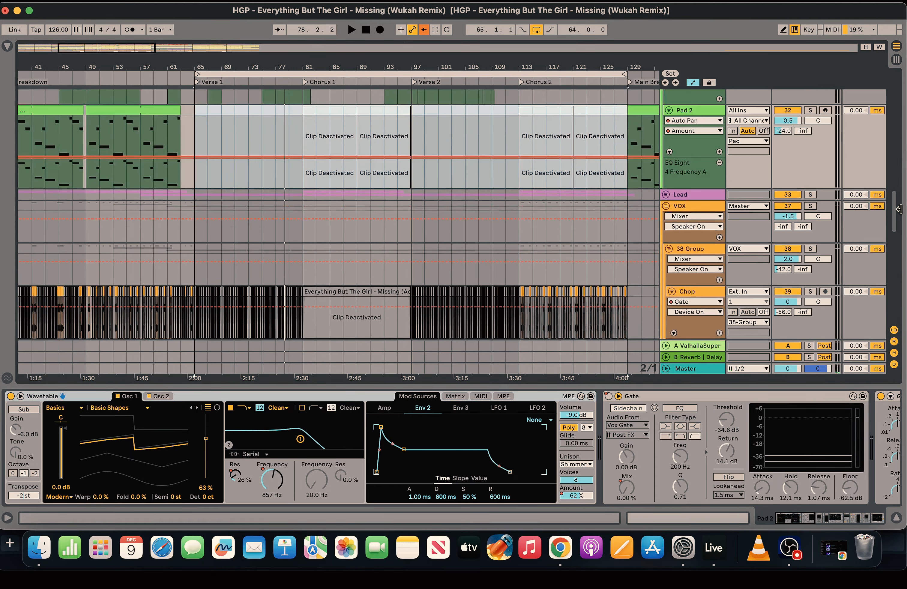
{"action": "left_click", "coordinate": [665, 195]}
{"action": "scroll", "coordinate": [458, 155], "scroll_direction": "down", "scroll_amount": 3}
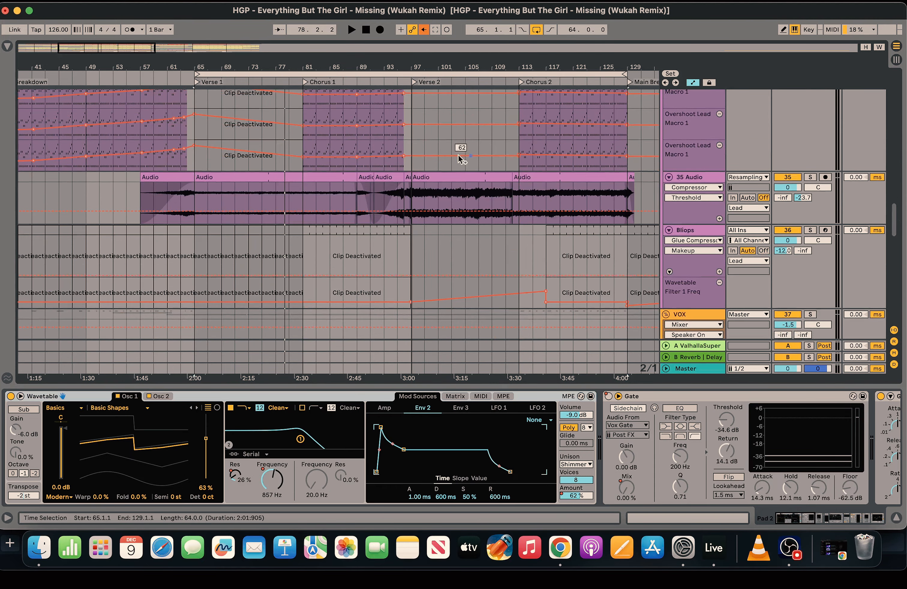
{"action": "left_click", "coordinate": [442, 184]}
{"action": "left_click", "coordinate": [809, 178]}
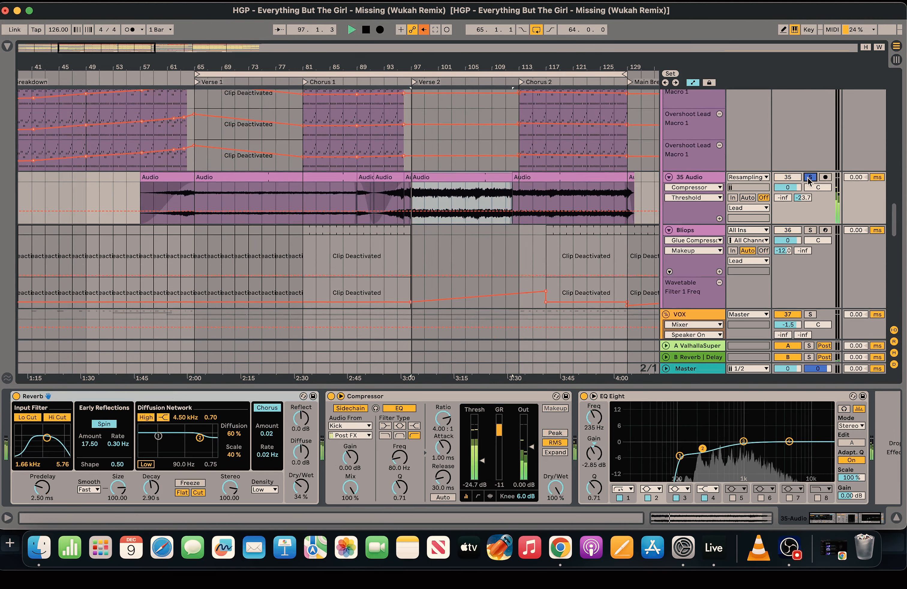
- Audition the BTD_Ride_Loop_124_01 clip on Ride 1 (track 19) soloed from bar 97, and clear the solo
{"action": "left_click_drag", "start_coordinate": [894, 233], "coordinate": [891, 111]}
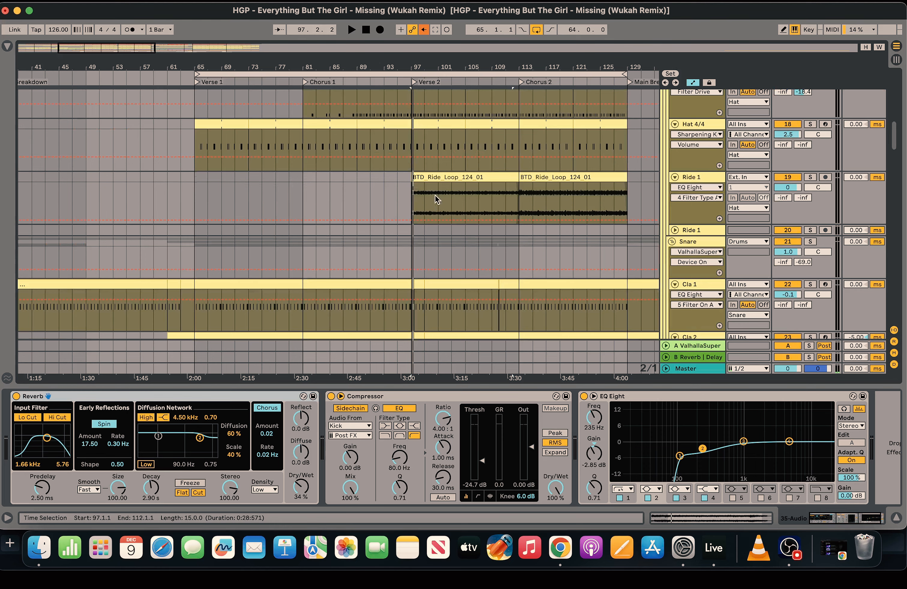
{"action": "left_click", "coordinate": [435, 198]}
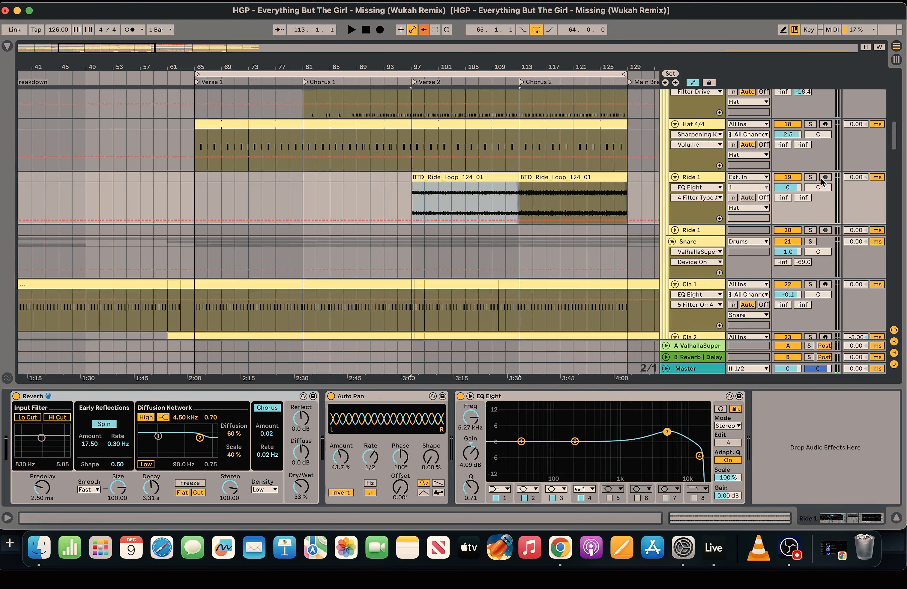
{"action": "left_click", "coordinate": [810, 177]}
{"action": "key", "text": "space"}
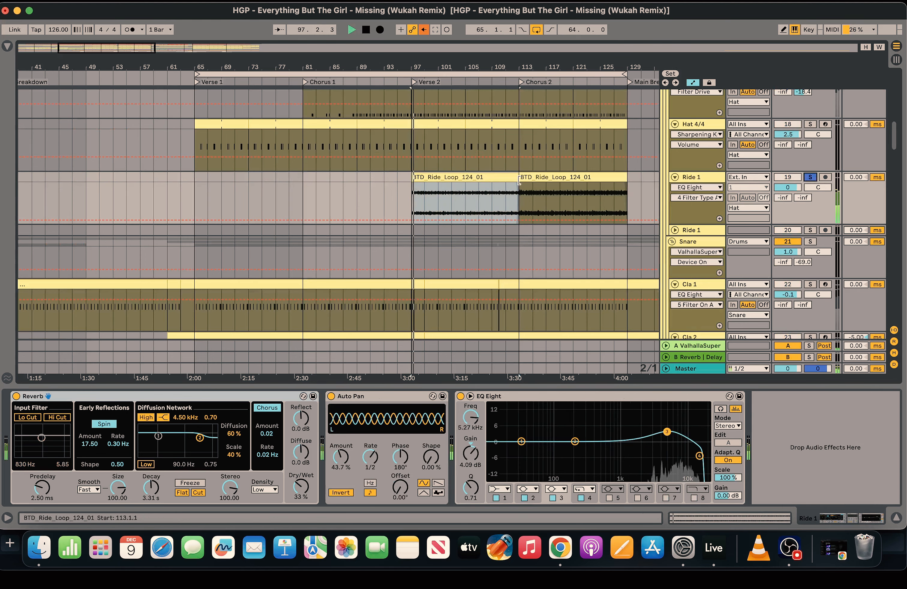
{"action": "left_click", "coordinate": [811, 178]}
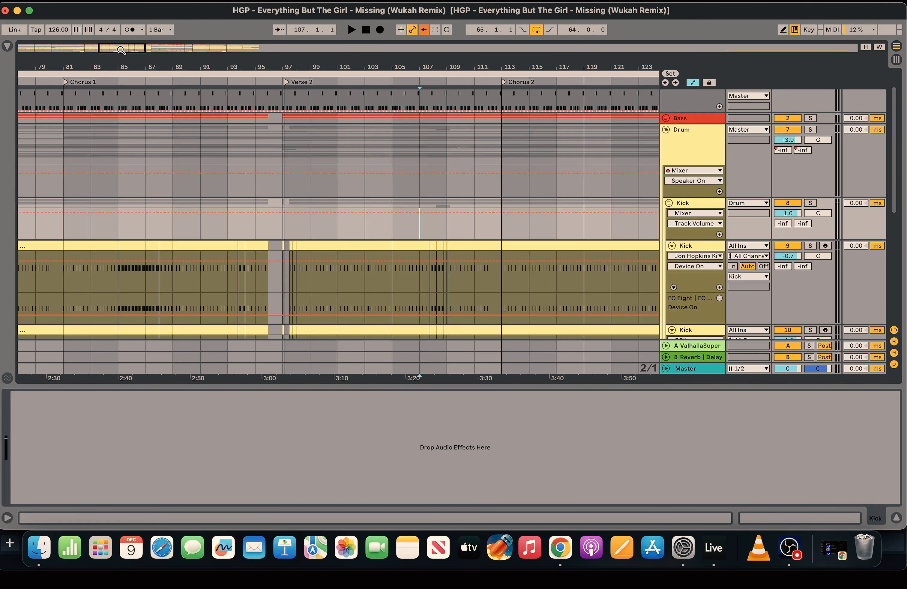
- Audition the kick variation before Chorus 2 in the full mix from bar 107
{"action": "left_click_drag", "start_coordinate": [122, 50], "coordinate": [127, 51]}
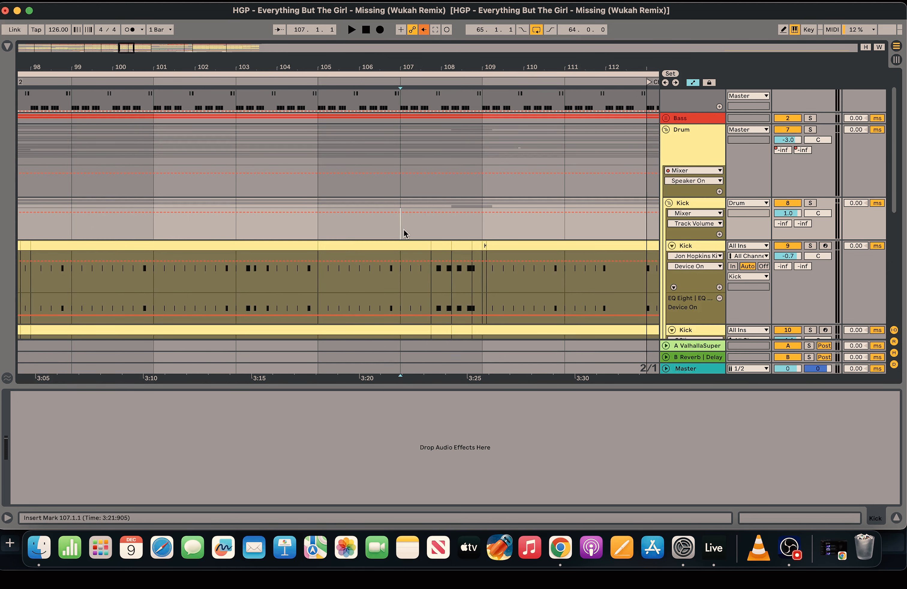
{"action": "key", "text": "space"}
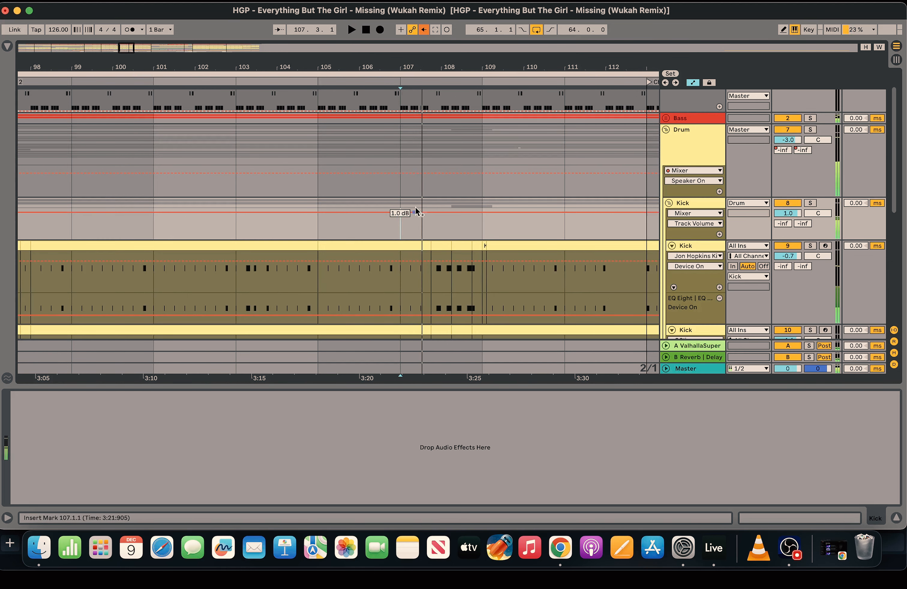
{"action": "key", "text": "space"}
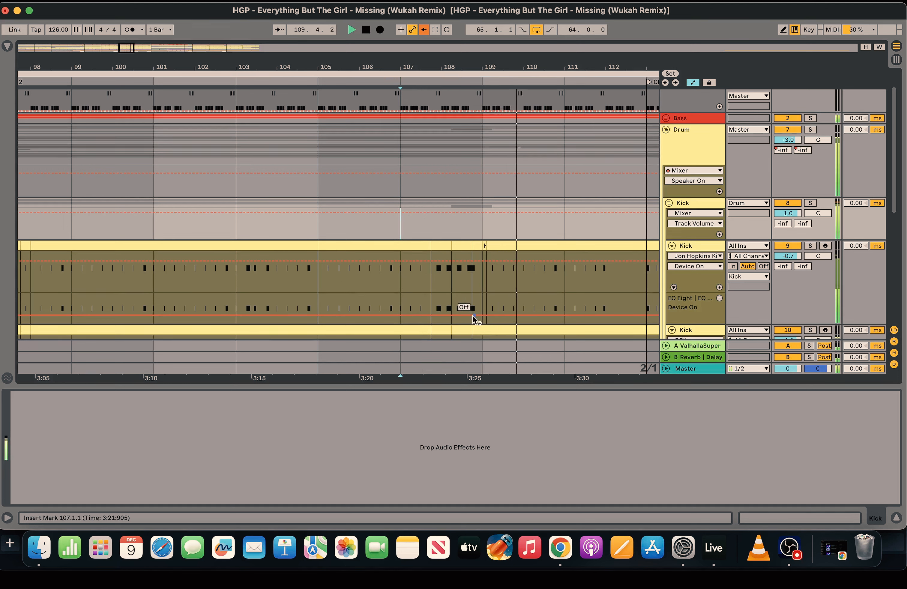
{"action": "left_click_drag", "start_coordinate": [125, 51], "coordinate": [129, 52]}
{"action": "key", "text": "space"}
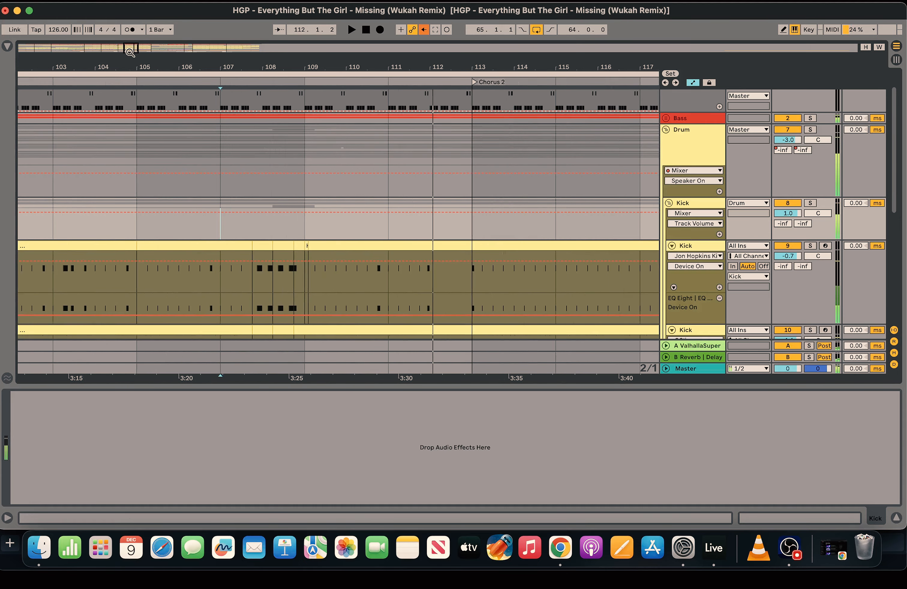
- Audition the kick fill at the end of Chorus 2, just before the Main Break and Build
{"action": "left_click_drag", "start_coordinate": [134, 47], "coordinate": [154, 46]}
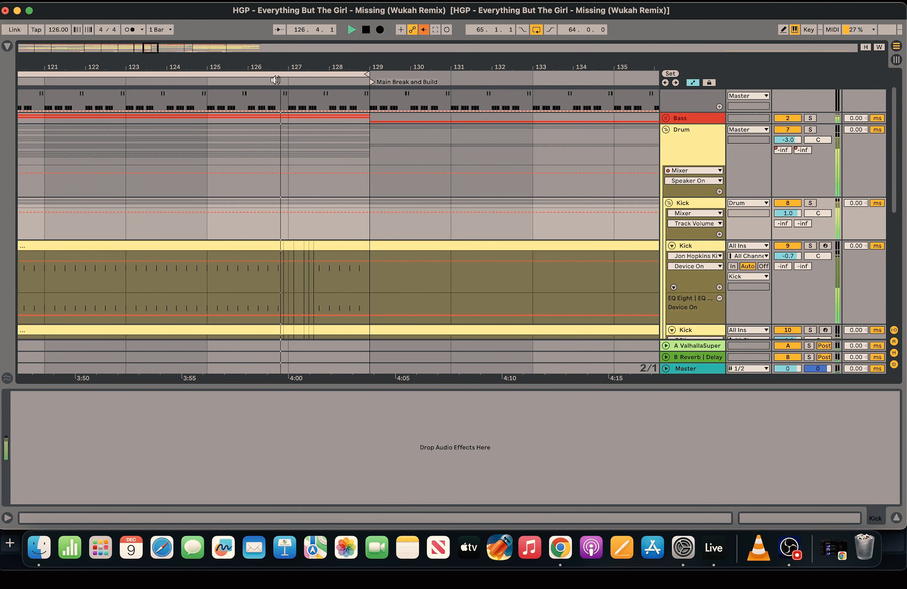
{"action": "left_click_drag", "start_coordinate": [150, 49], "coordinate": [149, 48]}
{"action": "key", "text": "space"}
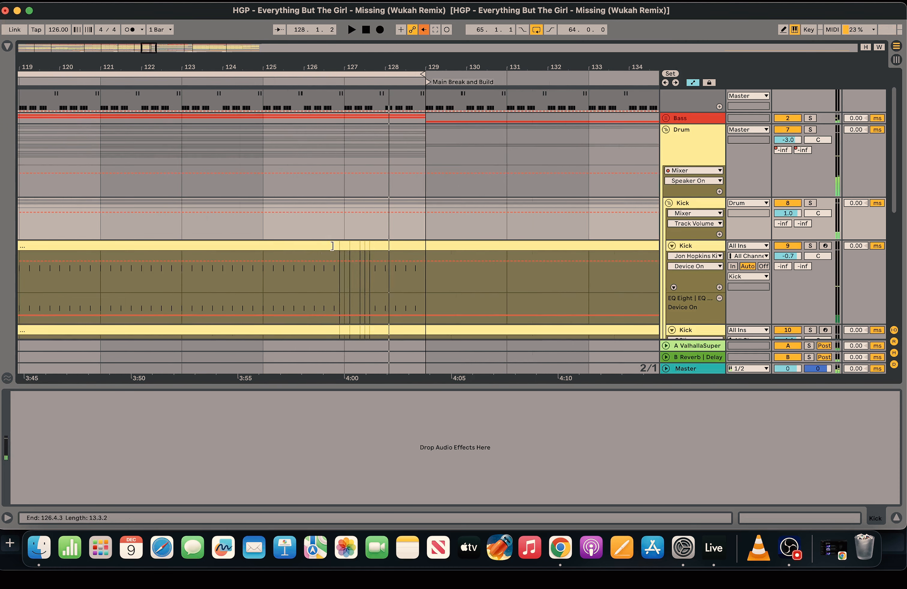
- Show the whole arrangement and play part of Verse 1 in the full mix
{"action": "left_click_drag", "start_coordinate": [148, 49], "coordinate": [92, 49]}
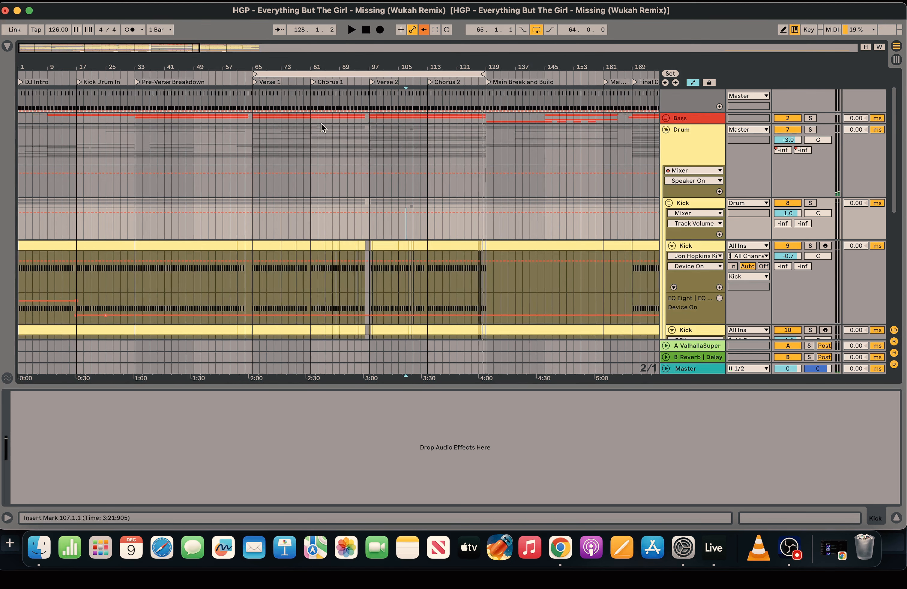
{"action": "double_click", "coordinate": [167, 43]}
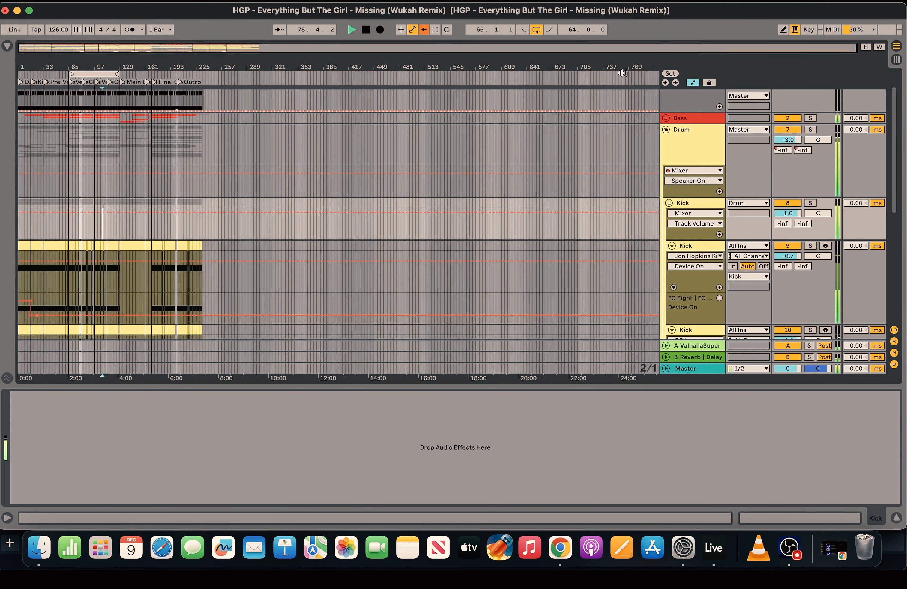
{"action": "key", "text": "space"}
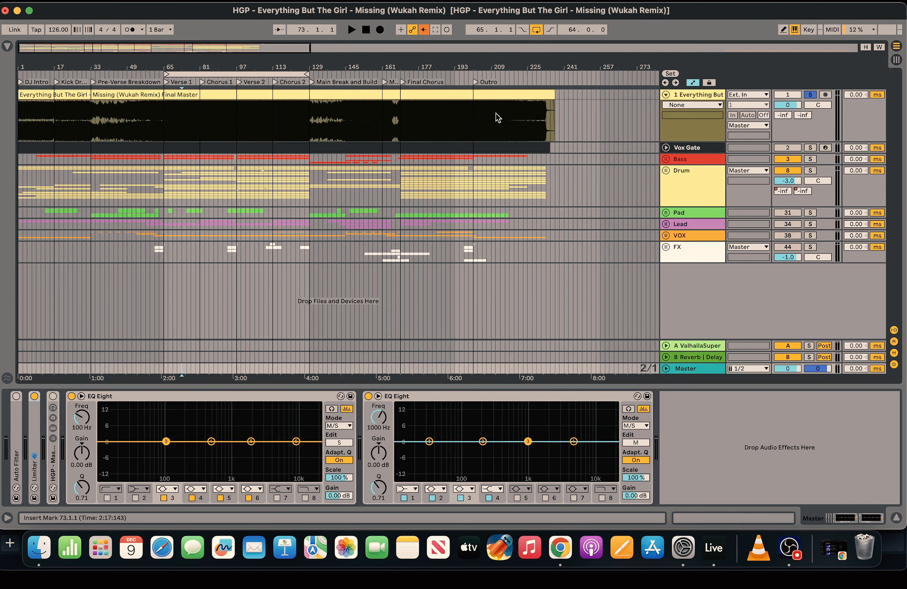
- Play the soloed Final Master track from bar 1 with Follow turned on, showing the DJ Intro up close
{"action": "left_click_drag", "start_coordinate": [54, 52], "coordinate": [32, 49]}
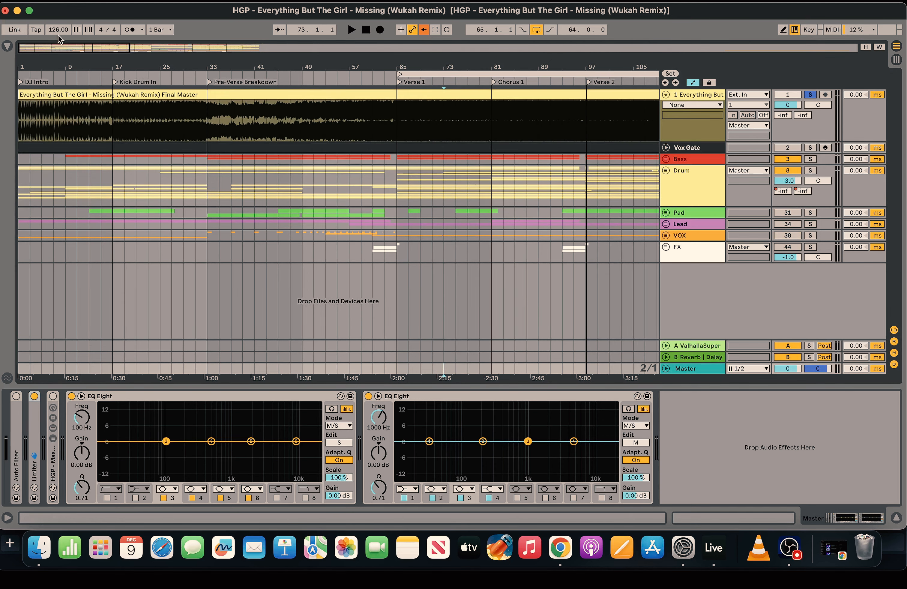
{"action": "key", "text": "space"}
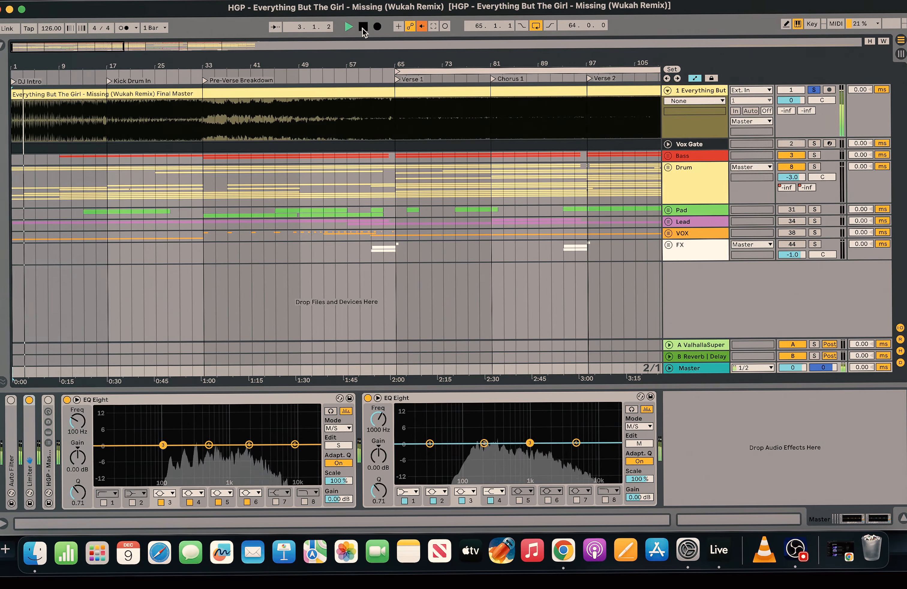
{"action": "left_click", "coordinate": [272, 27]}
{"action": "left_click_drag", "start_coordinate": [120, 44], "coordinate": [31, 46]}
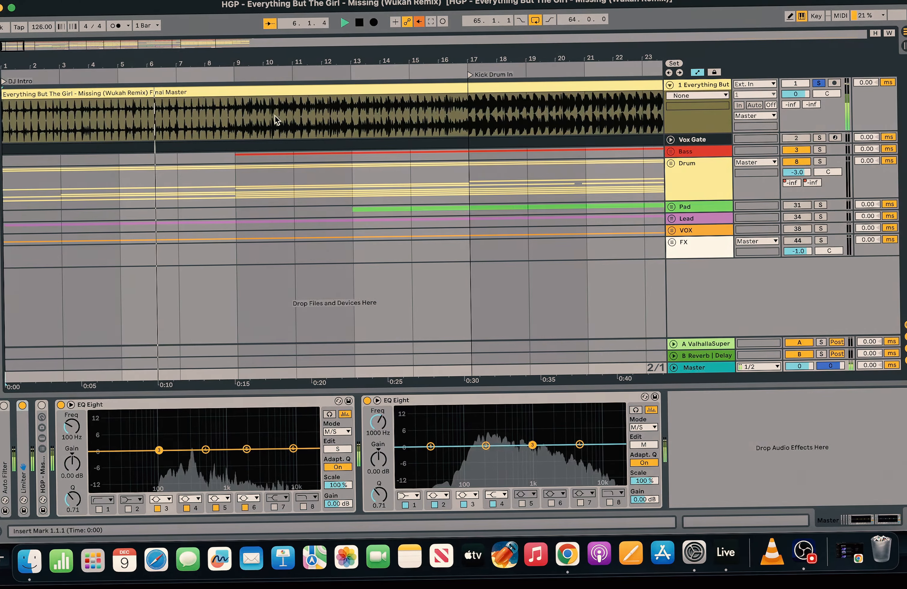
{"action": "left_click_drag", "start_coordinate": [9, 45], "coordinate": [8, 47]}
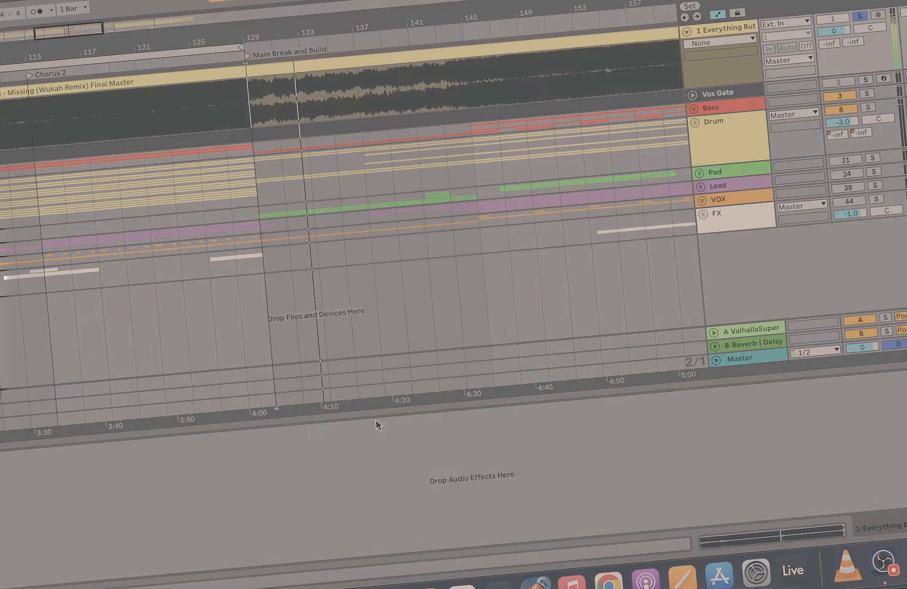
- Audition the Final Master's Main Break and Build from bar 137, viewing its waveform up close
{"action": "left_click", "coordinate": [376, 393]}
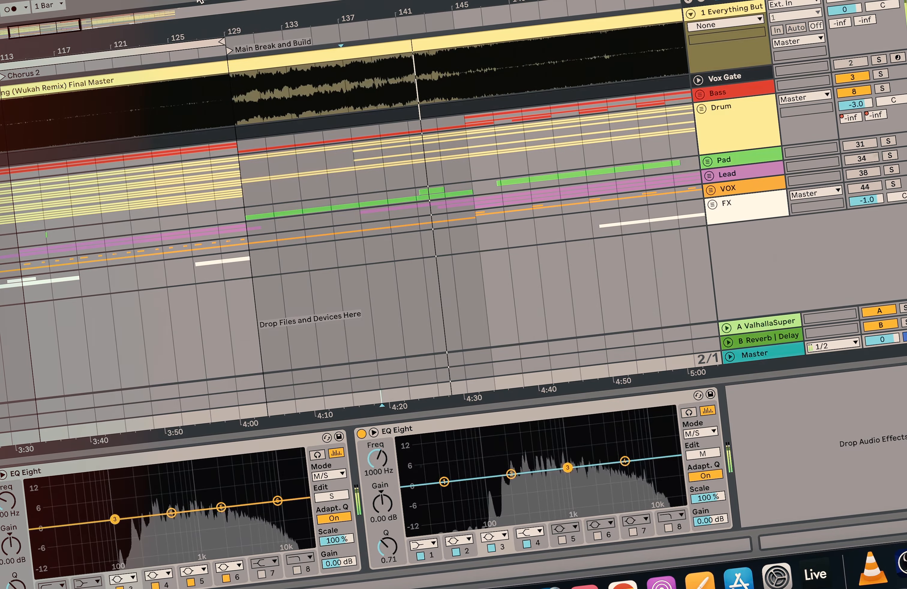
{"action": "left_click", "coordinate": [199, 0]}
{"action": "left_click_drag", "start_coordinate": [74, 20], "coordinate": [75, 76]}
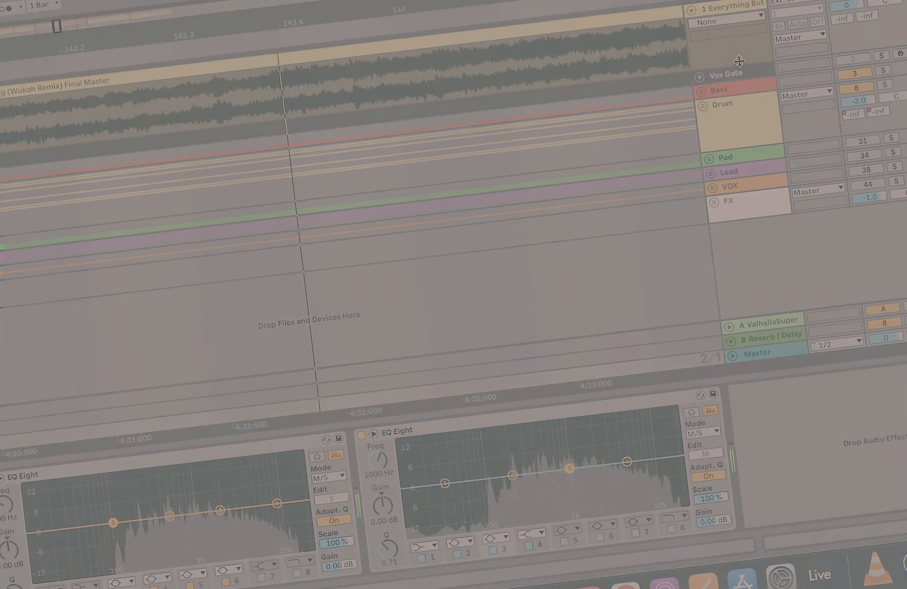
- Increase the height of the Final Master track and show the whole song from DJ Intro to Outro
{"action": "left_click_drag", "start_coordinate": [740, 69], "coordinate": [758, 193]}
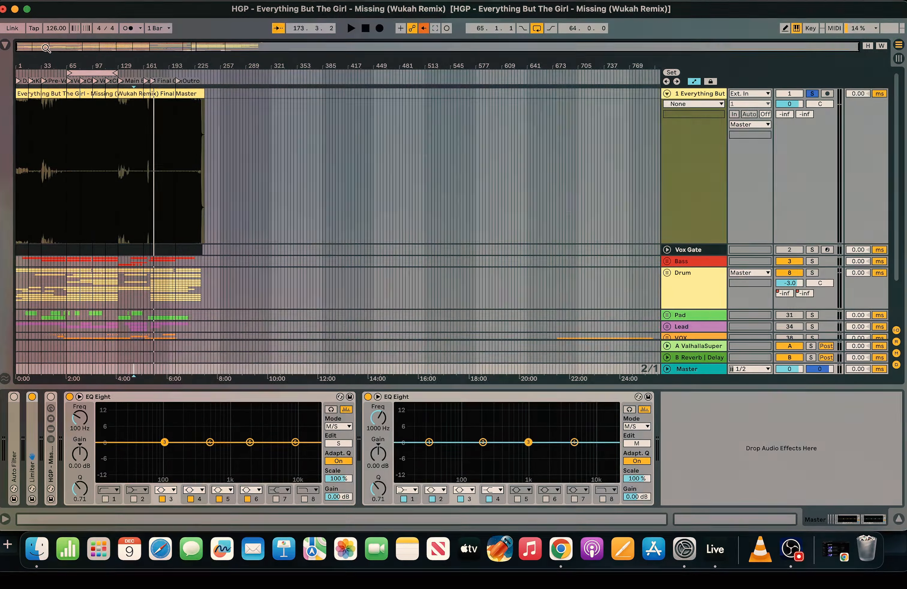
{"action": "left_click_drag", "start_coordinate": [49, 44], "coordinate": [24, 47]}
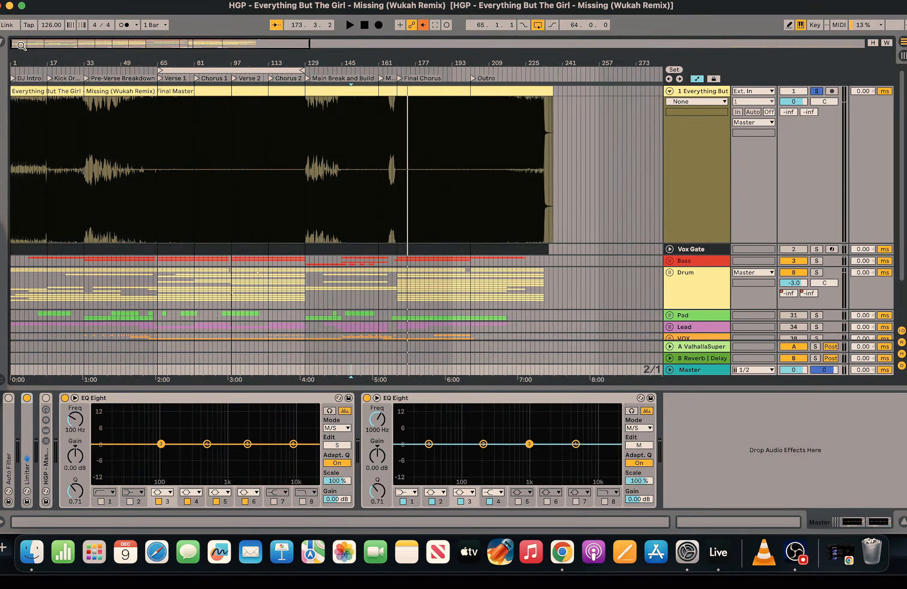